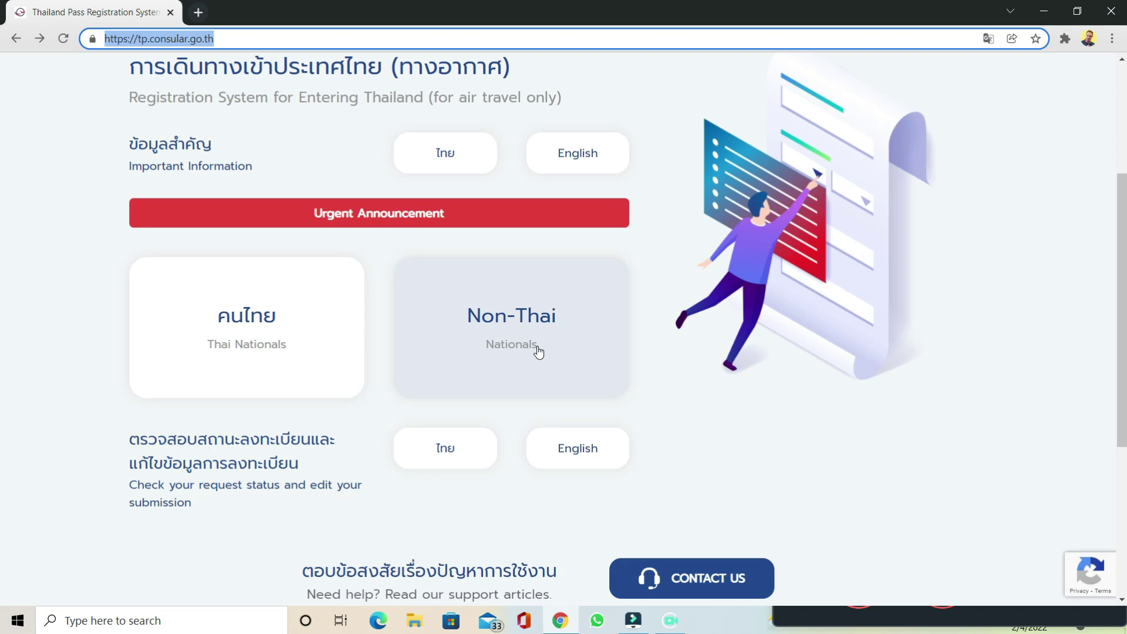
Step: Register as a non-Thai national in English and scroll through the Test & Go plan conditions
{"action": "left_click", "coordinate": [538, 351]}
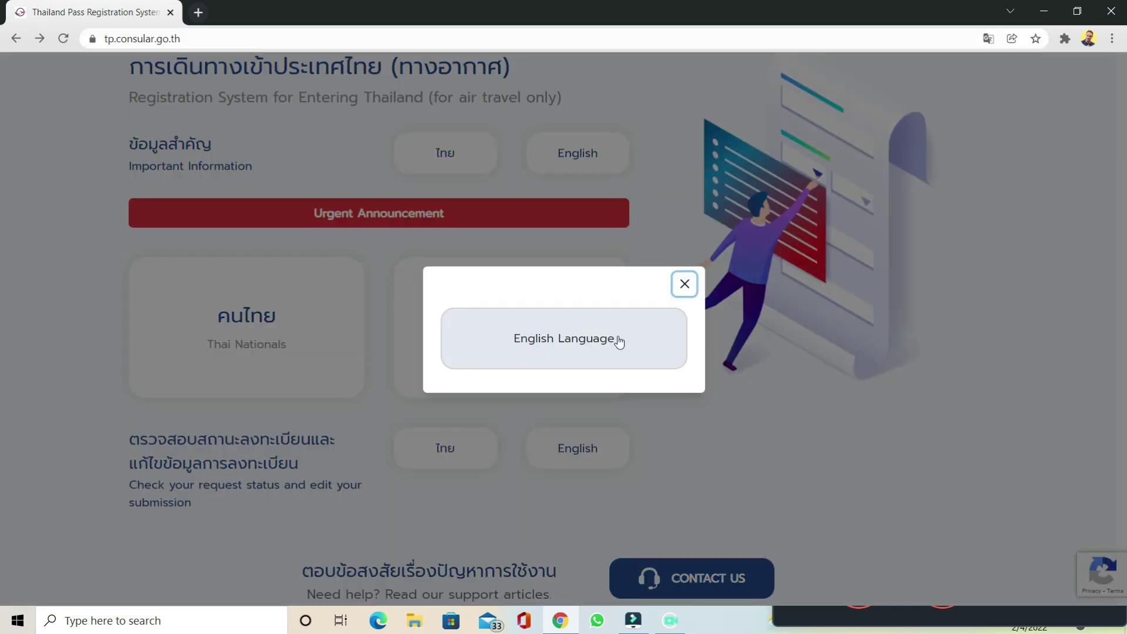
{"action": "left_click", "coordinate": [575, 356]}
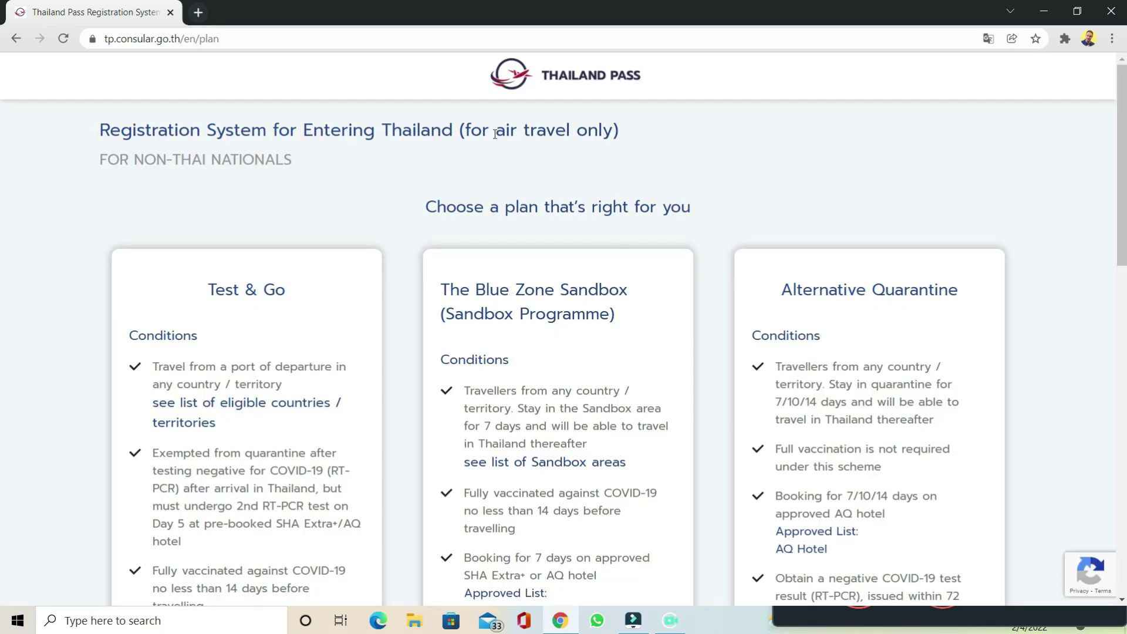
{"action": "scroll", "coordinate": [329, 251], "scroll_direction": "down", "scroll_amount": 2}
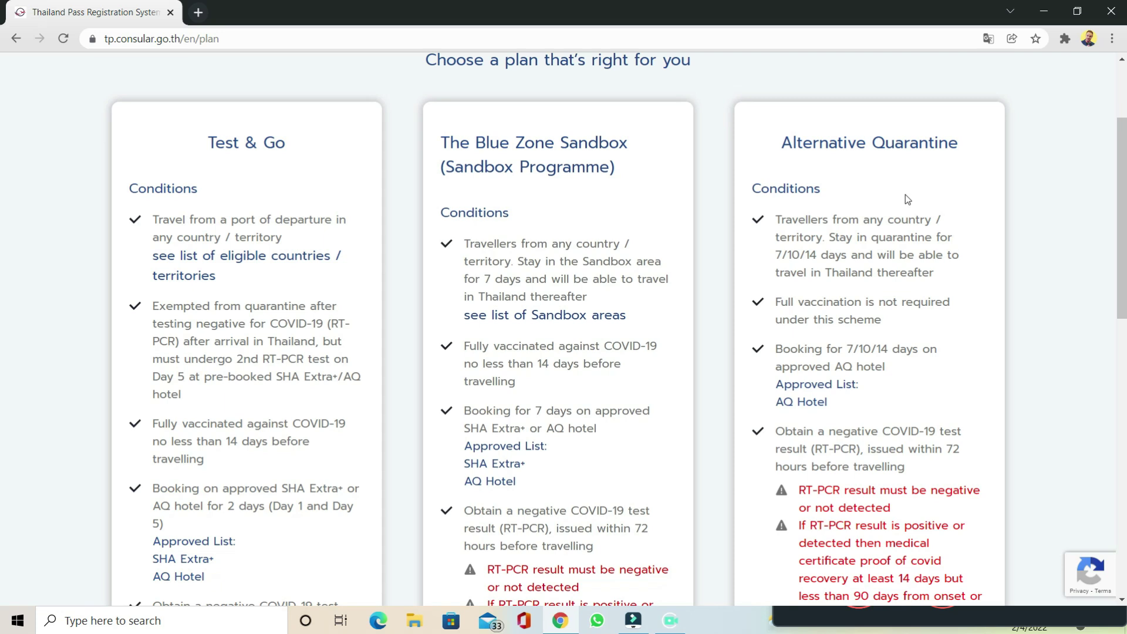
{"action": "scroll", "coordinate": [199, 182], "scroll_direction": "down", "scroll_amount": 1}
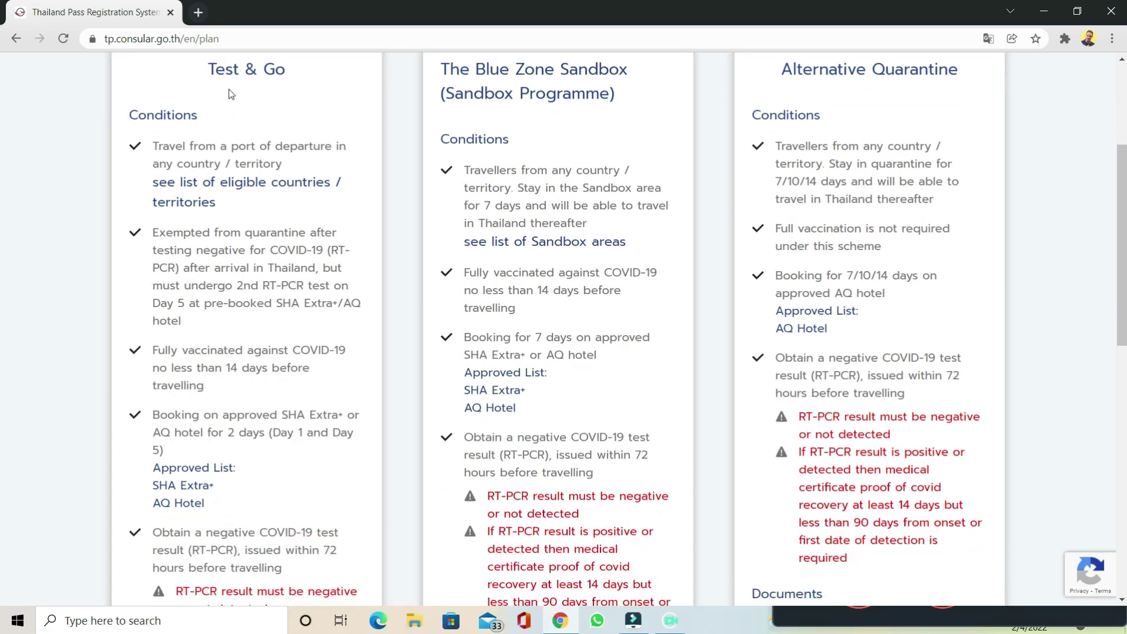
{"action": "scroll", "coordinate": [231, 94], "scroll_direction": "down", "scroll_amount": 1}
{"action": "left_click", "coordinate": [238, 109]}
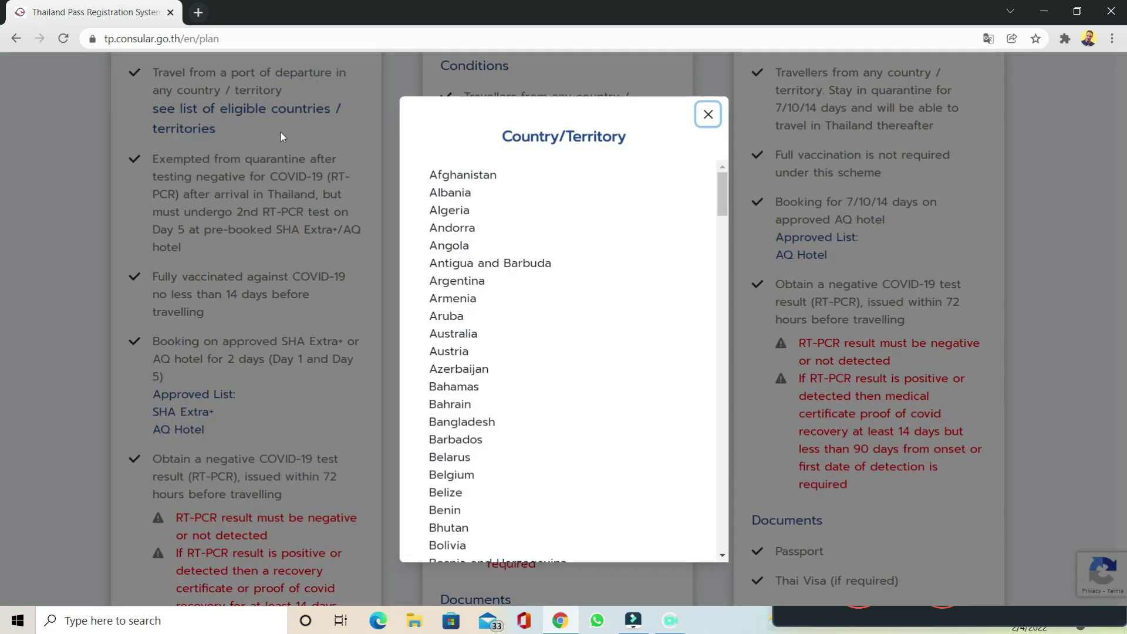
{"action": "scroll", "coordinate": [605, 248], "scroll_direction": "down", "scroll_amount": 15}
{"action": "scroll", "coordinate": [606, 249], "scroll_direction": "down", "scroll_amount": 10}
{"action": "scroll", "coordinate": [606, 248], "scroll_direction": "up", "scroll_amount": 10}
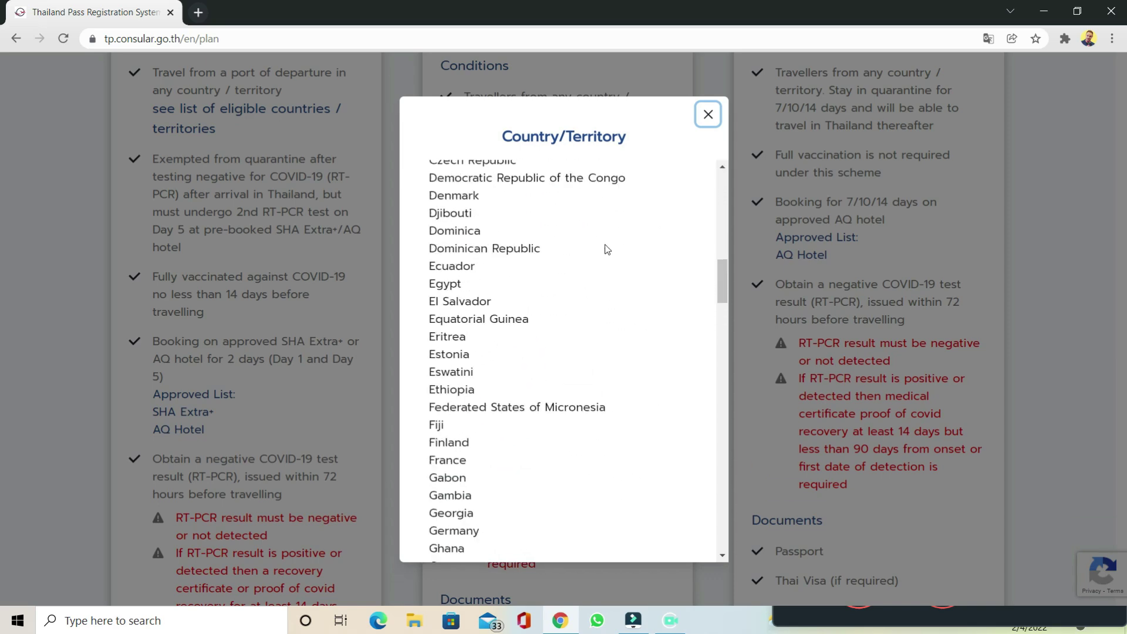
{"action": "scroll", "coordinate": [606, 249], "scroll_direction": "up", "scroll_amount": 8}
{"action": "left_click", "coordinate": [708, 114]}
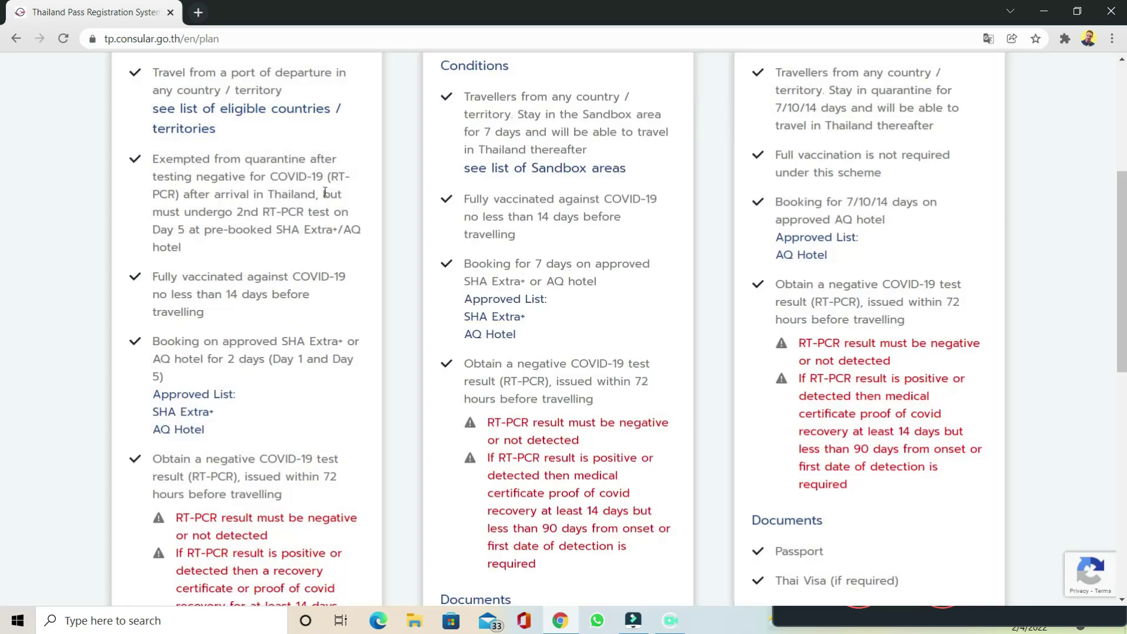
{"action": "scroll", "coordinate": [325, 192], "scroll_direction": "down", "scroll_amount": 1}
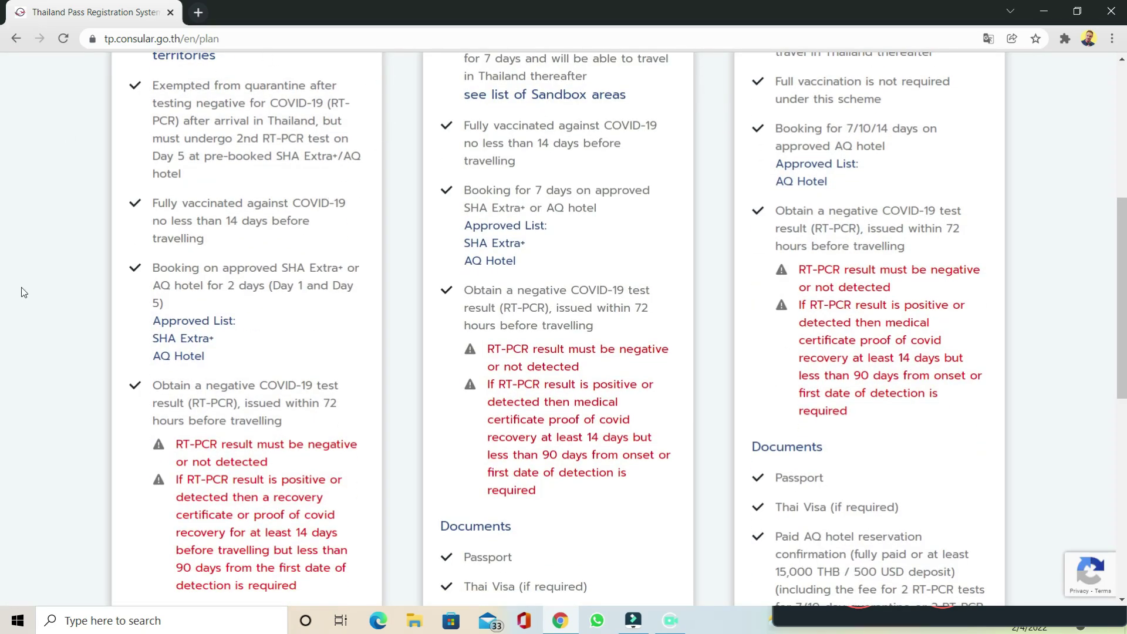
{"action": "scroll", "coordinate": [327, 209], "scroll_direction": "up", "scroll_amount": 2}
{"action": "scroll", "coordinate": [329, 305], "scroll_direction": "down", "scroll_amount": 2}
{"action": "left_click_drag", "start_coordinate": [150, 85], "coordinate": [251, 171]}
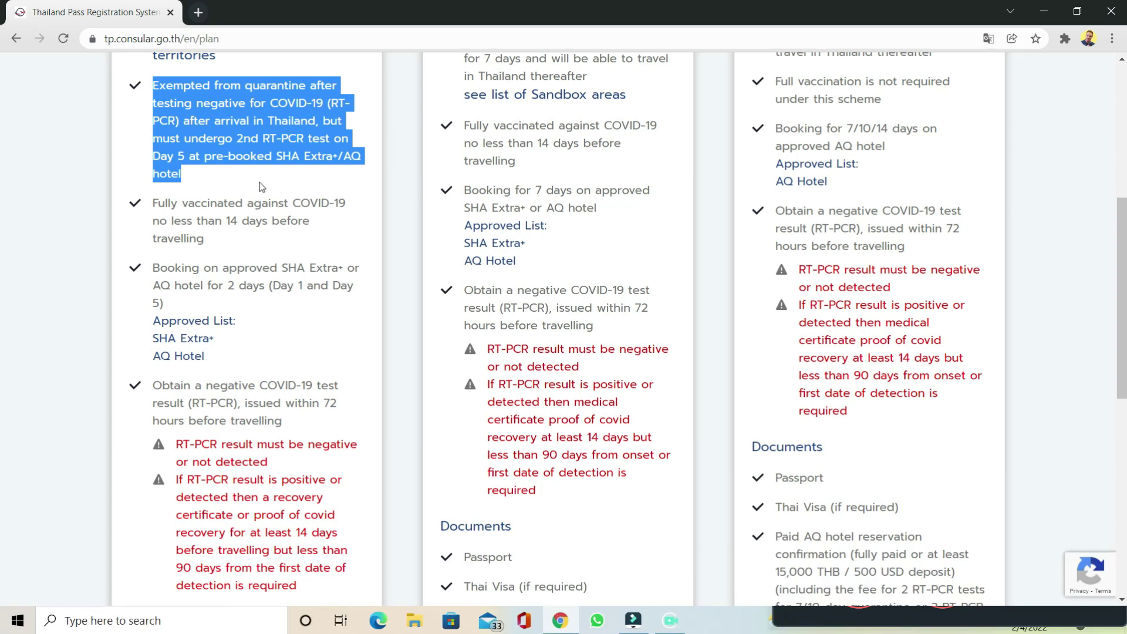
{"action": "left_click_drag", "start_coordinate": [150, 201], "coordinate": [230, 245]}
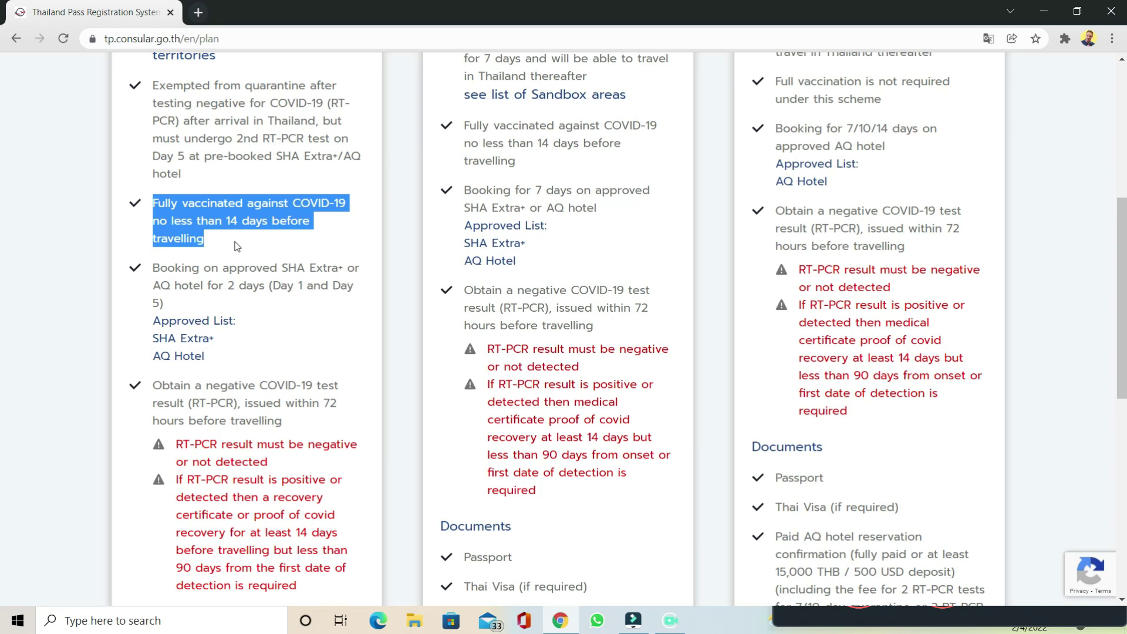
{"action": "left_click_drag", "start_coordinate": [150, 267], "coordinate": [225, 310]}
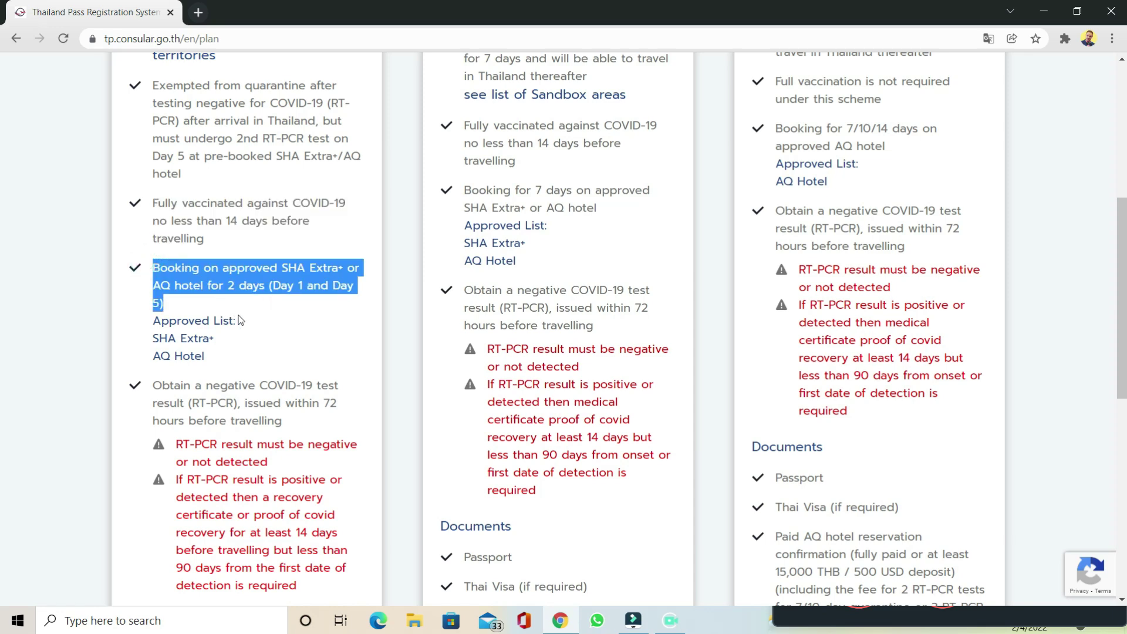
Step: Open the SHA Extra+ approved hotel list in a new tab and browse its 2,323 properties
{"action": "left_click", "coordinate": [208, 346]}
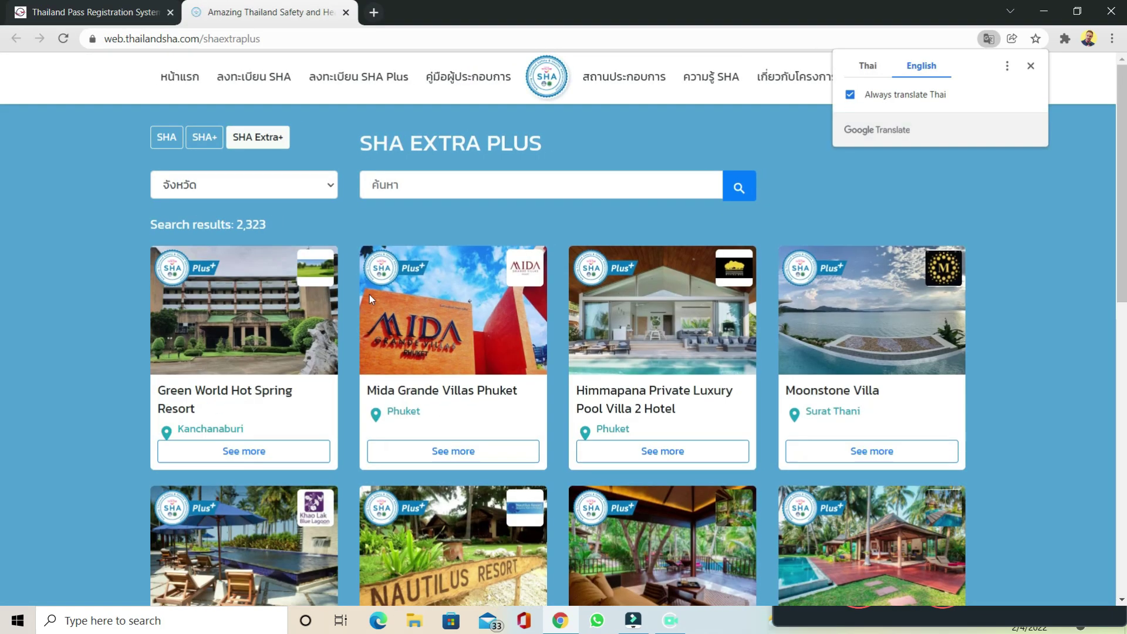
{"action": "left_click", "coordinate": [1030, 66]}
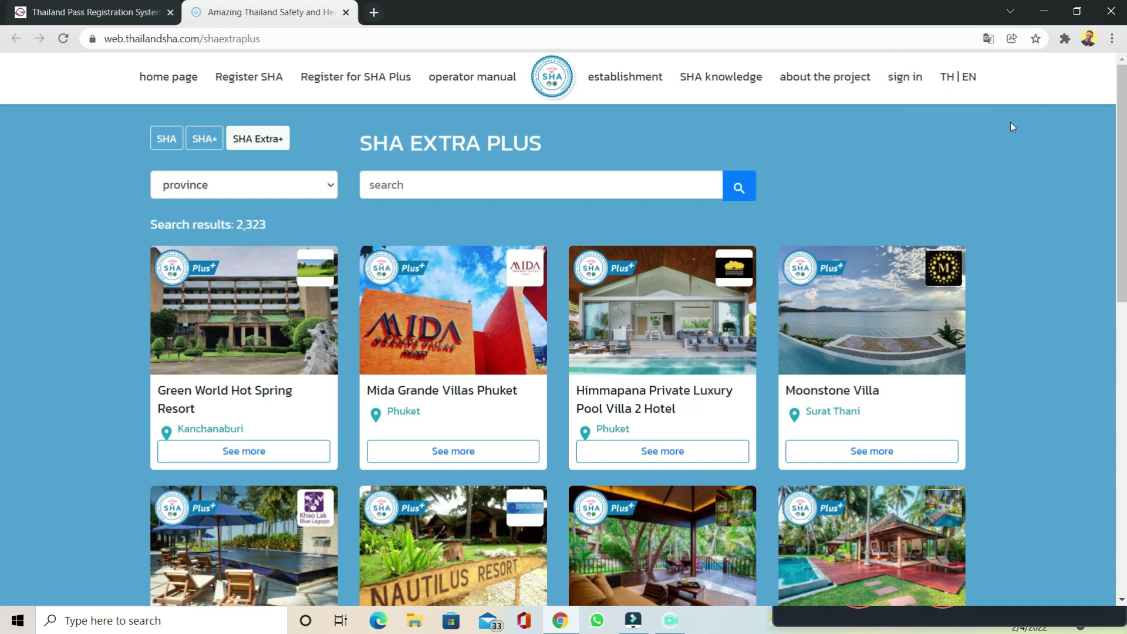
{"action": "left_click", "coordinate": [102, 6]}
{"action": "left_click", "coordinate": [295, 332]}
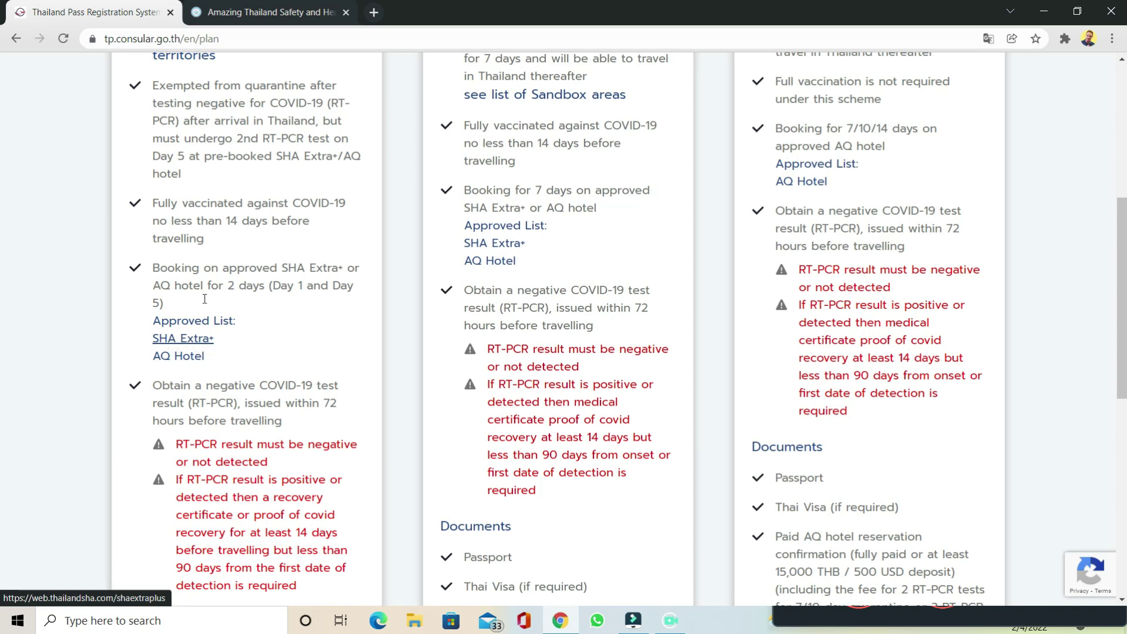
{"action": "left_click", "coordinate": [229, 7]}
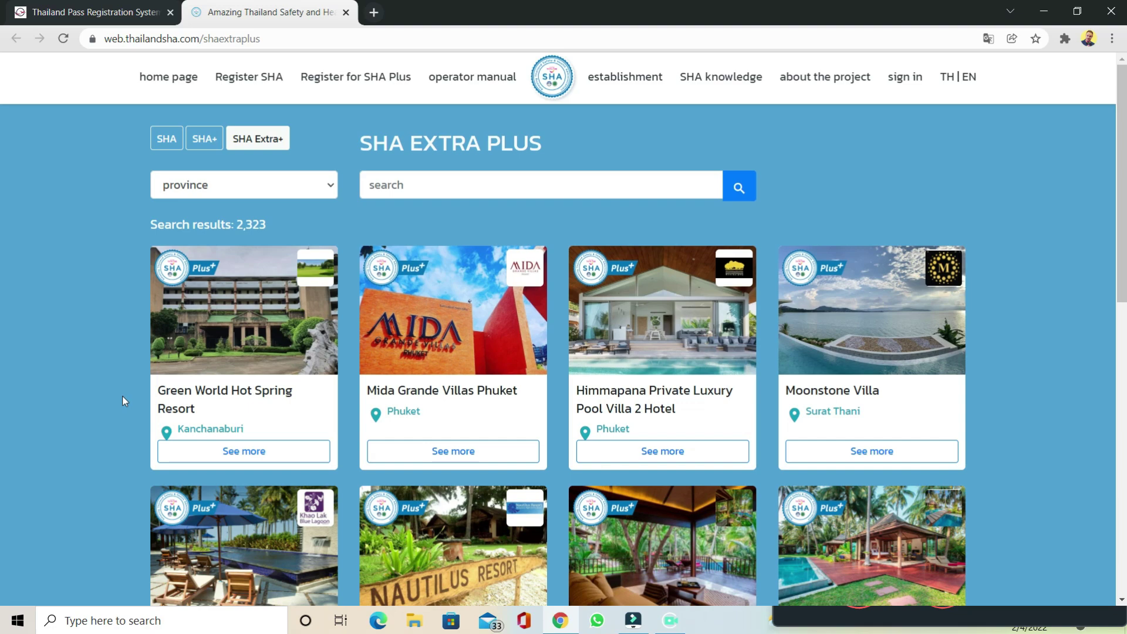
{"action": "scroll", "coordinate": [108, 361], "scroll_direction": "down", "scroll_amount": 6}
{"action": "scroll", "coordinate": [107, 360], "scroll_direction": "down", "scroll_amount": 3}
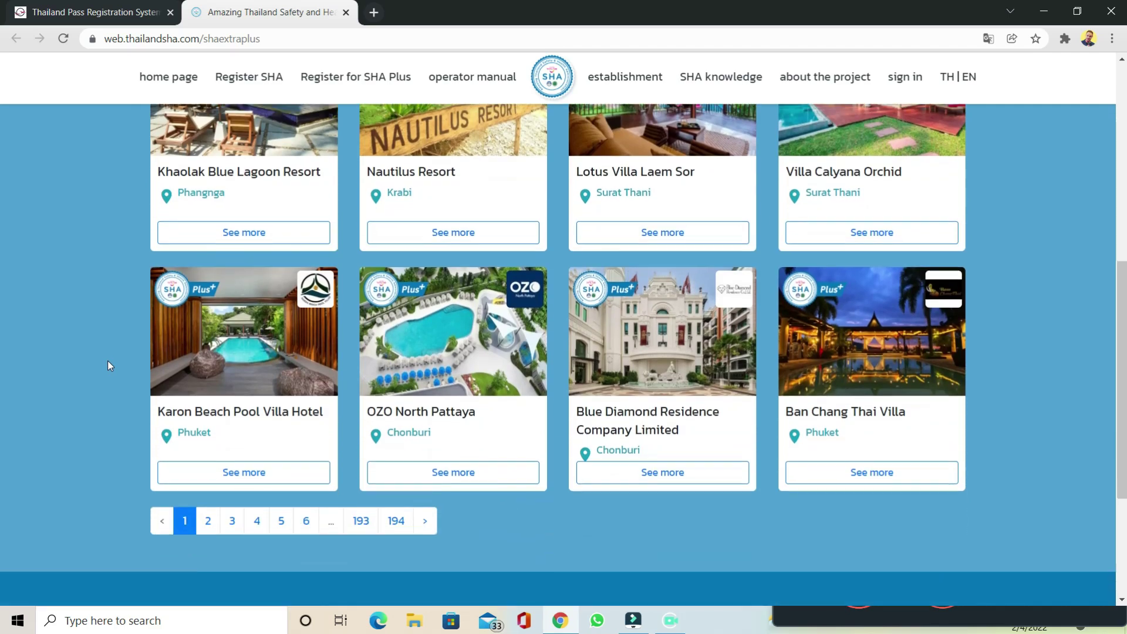
{"action": "scroll", "coordinate": [108, 360], "scroll_direction": "up", "scroll_amount": 5}
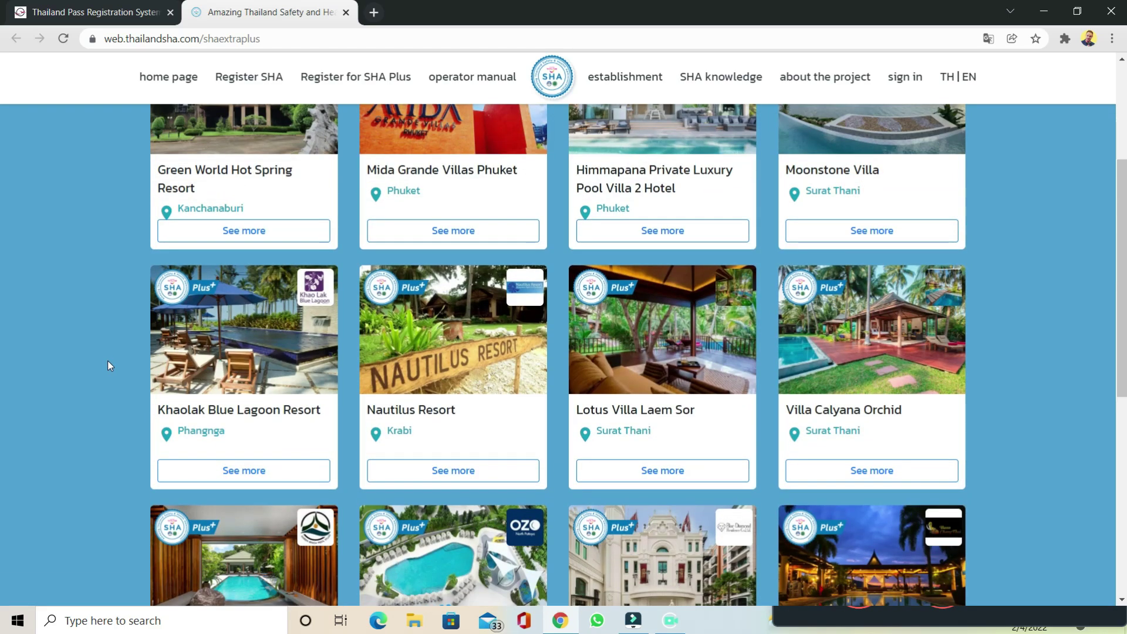
{"action": "scroll", "coordinate": [107, 361], "scroll_direction": "up", "scroll_amount": 4}
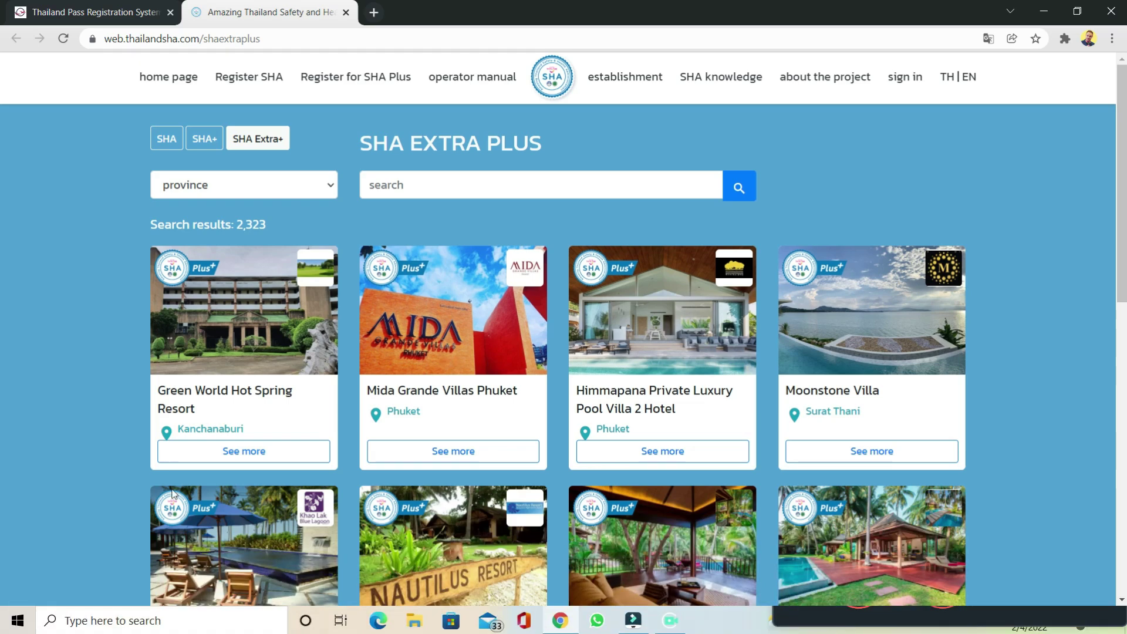
{"action": "scroll", "coordinate": [214, 528], "scroll_direction": "down", "scroll_amount": 1}
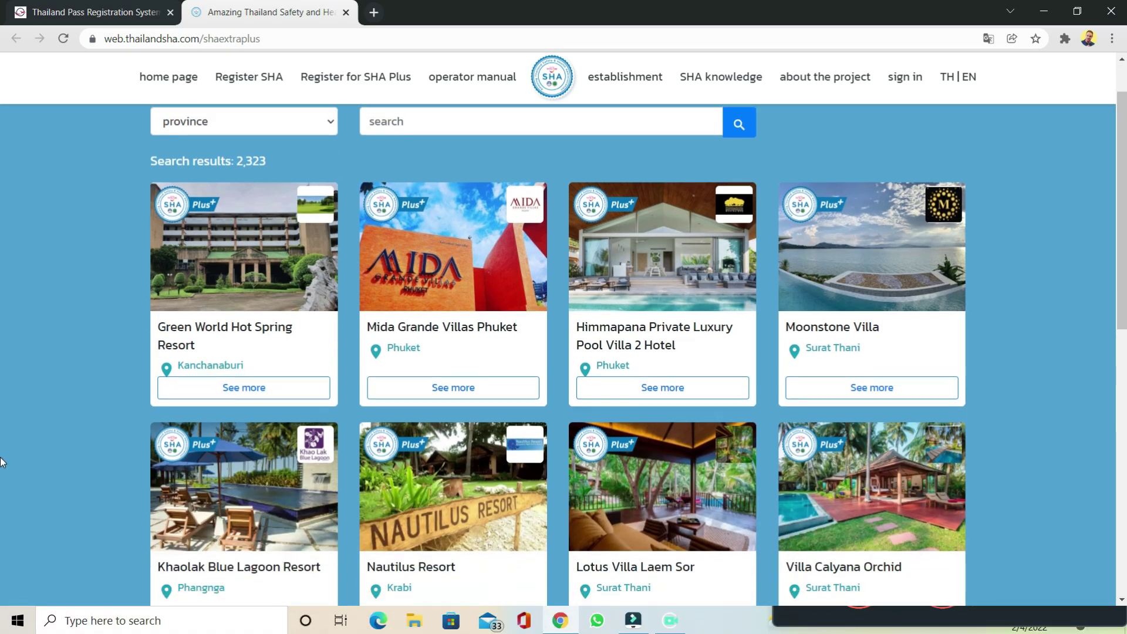
{"action": "scroll", "coordinate": [175, 210], "scroll_direction": "up", "scroll_amount": 1}
Step: Filter the SHA Extra Plus hotels to Bangkok (448 results) and view 14 Place Sukhumvit Suites' details
{"action": "left_click", "coordinate": [285, 188]}
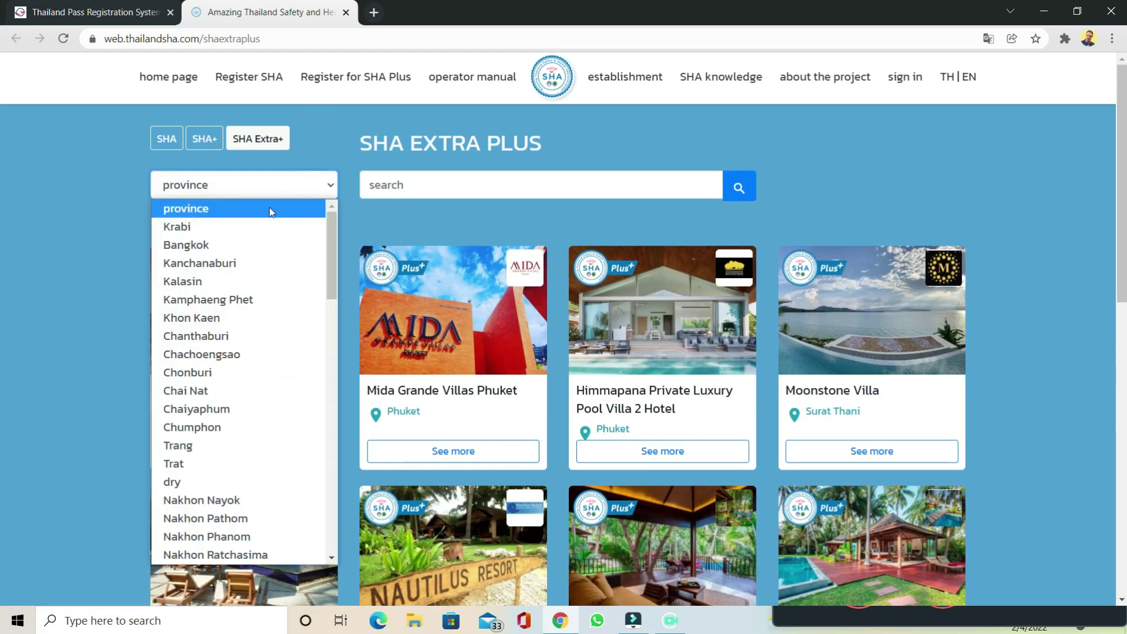
{"action": "left_click", "coordinate": [247, 249]}
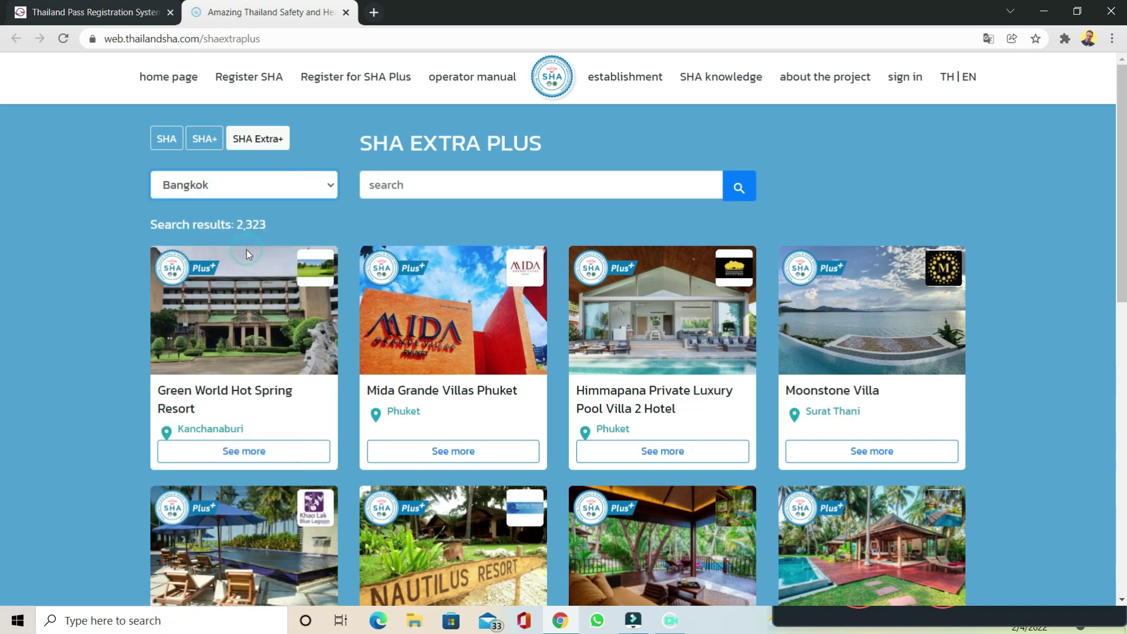
{"action": "left_click", "coordinate": [741, 189]}
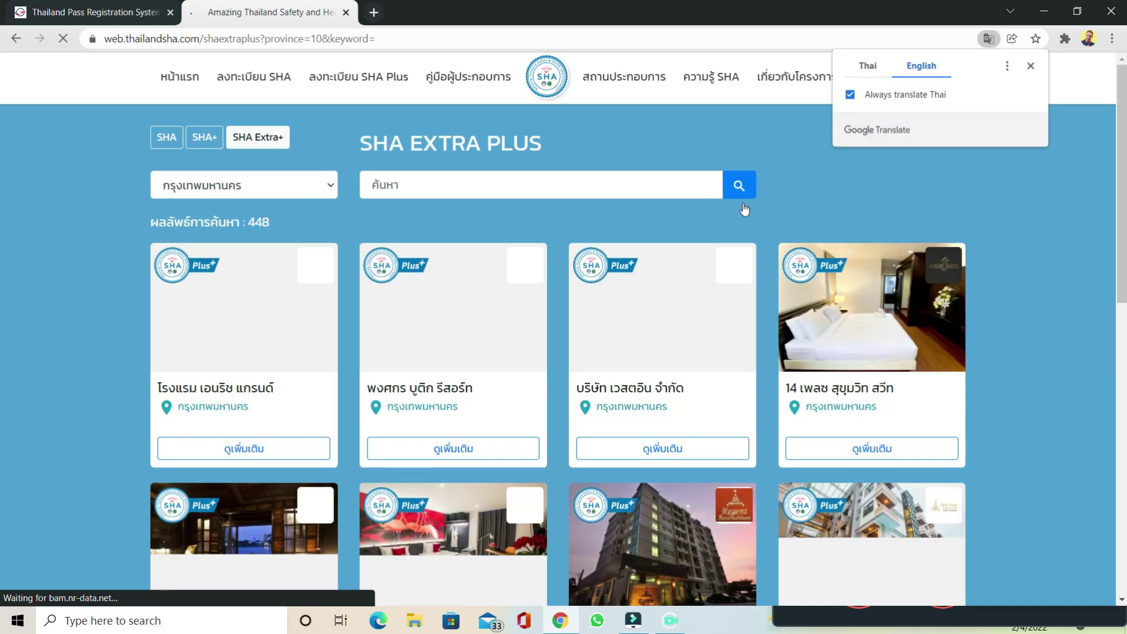
{"action": "scroll", "coordinate": [98, 375], "scroll_direction": "down", "scroll_amount": 5}
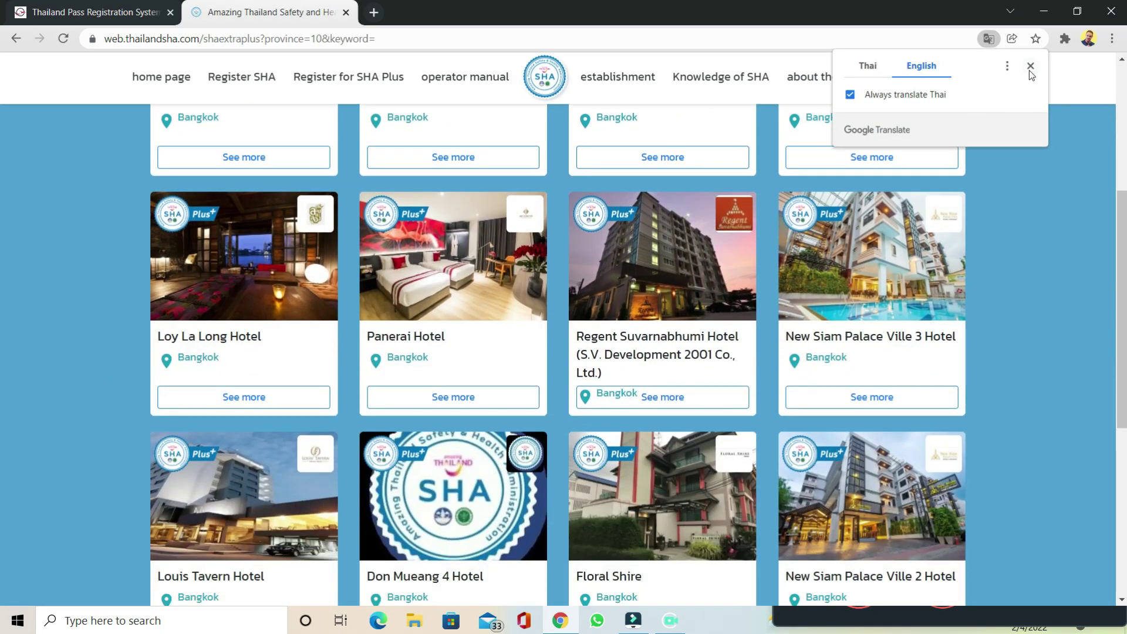
{"action": "left_click", "coordinate": [1030, 66]}
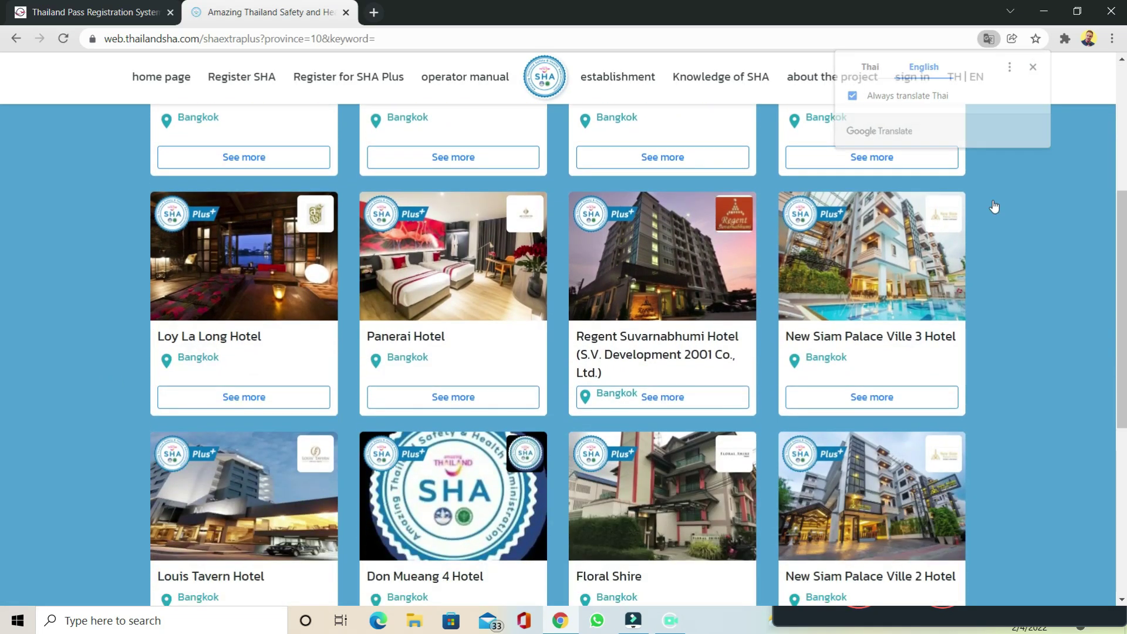
{"action": "scroll", "coordinate": [998, 279], "scroll_direction": "up", "scroll_amount": 4}
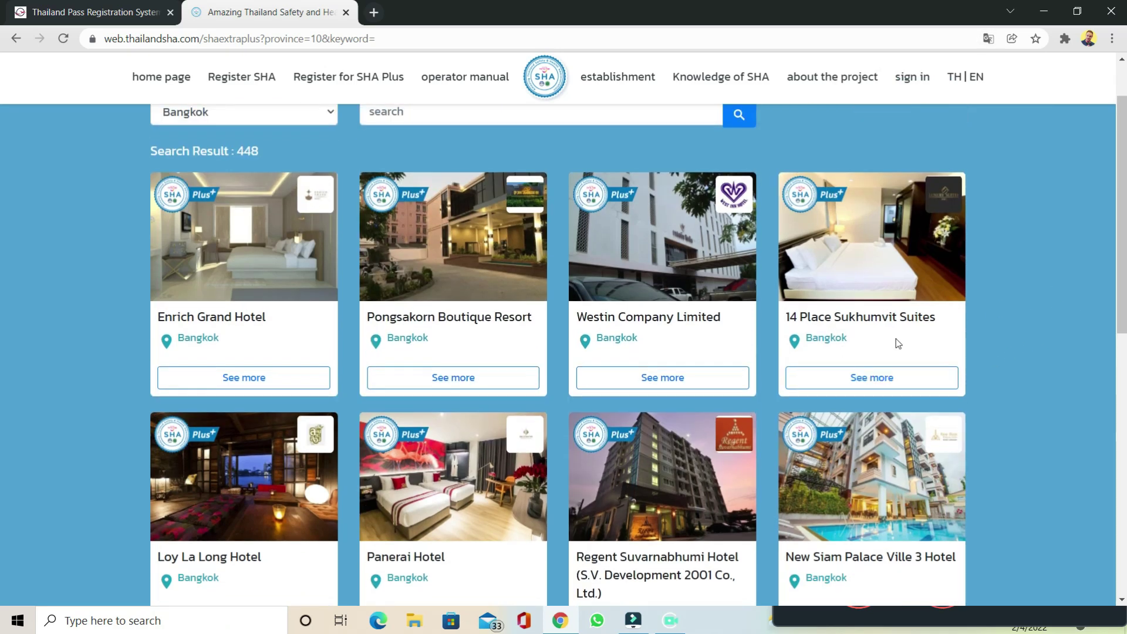
{"action": "left_click", "coordinate": [898, 381]}
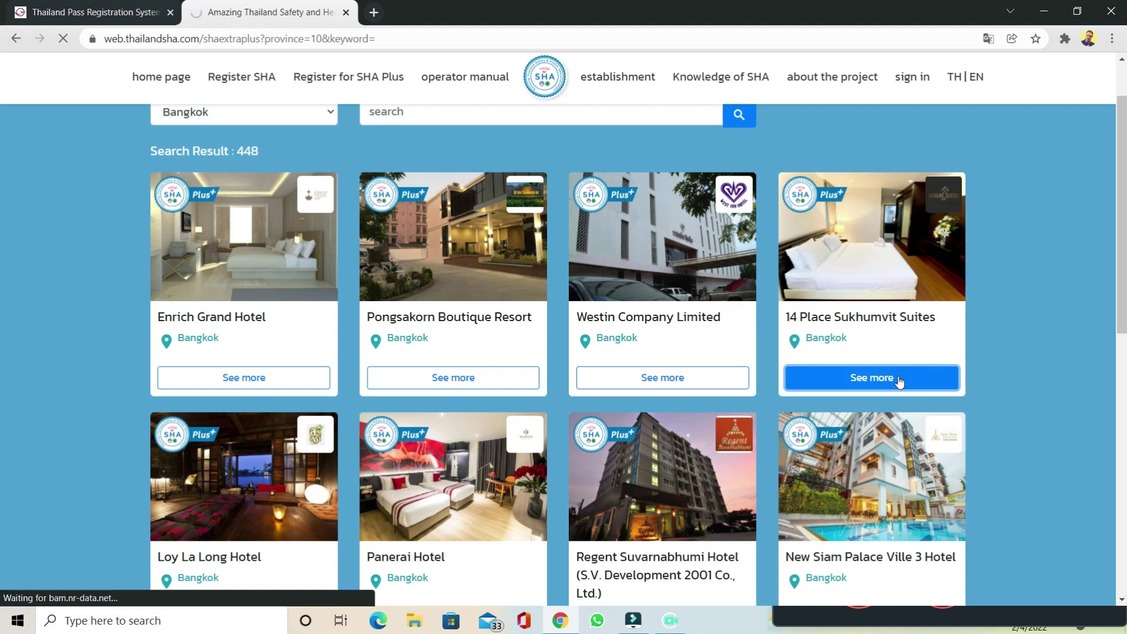
{"action": "scroll", "coordinate": [899, 381], "scroll_direction": "down", "scroll_amount": 1}
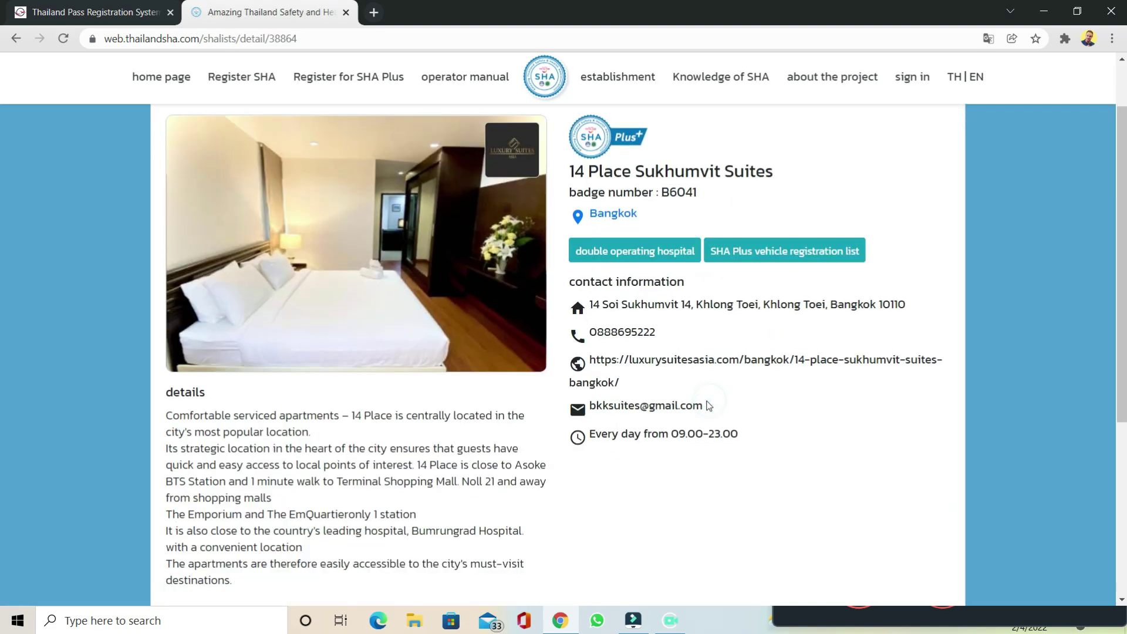
{"action": "left_click_drag", "start_coordinate": [707, 407], "coordinate": [590, 406]}
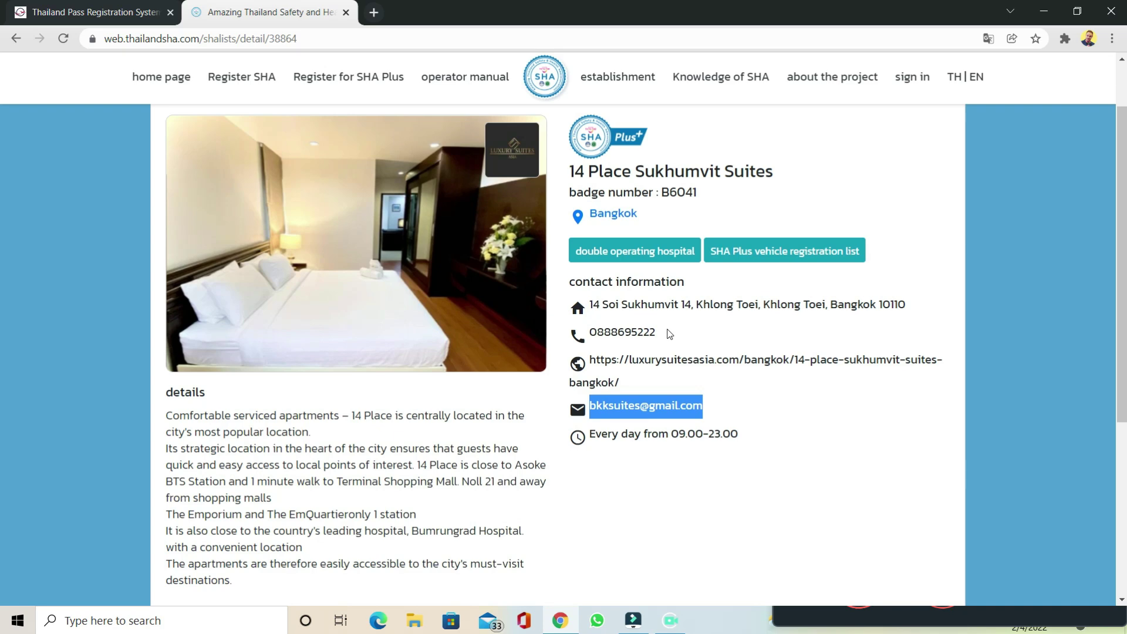
{"action": "left_click", "coordinate": [650, 257]}
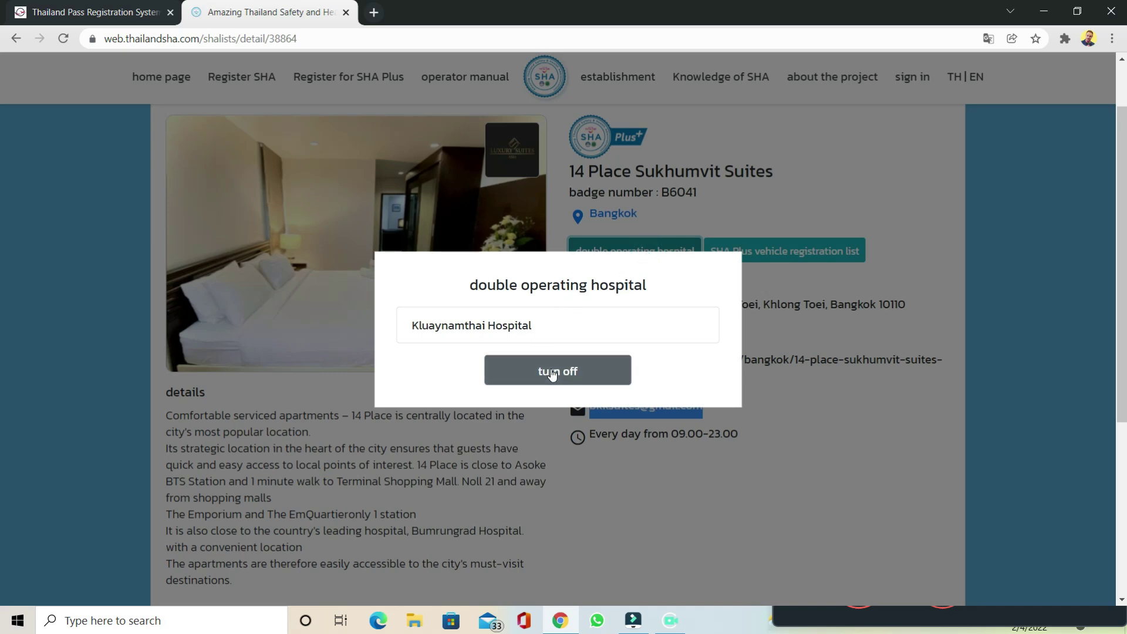
{"action": "left_click", "coordinate": [554, 375]}
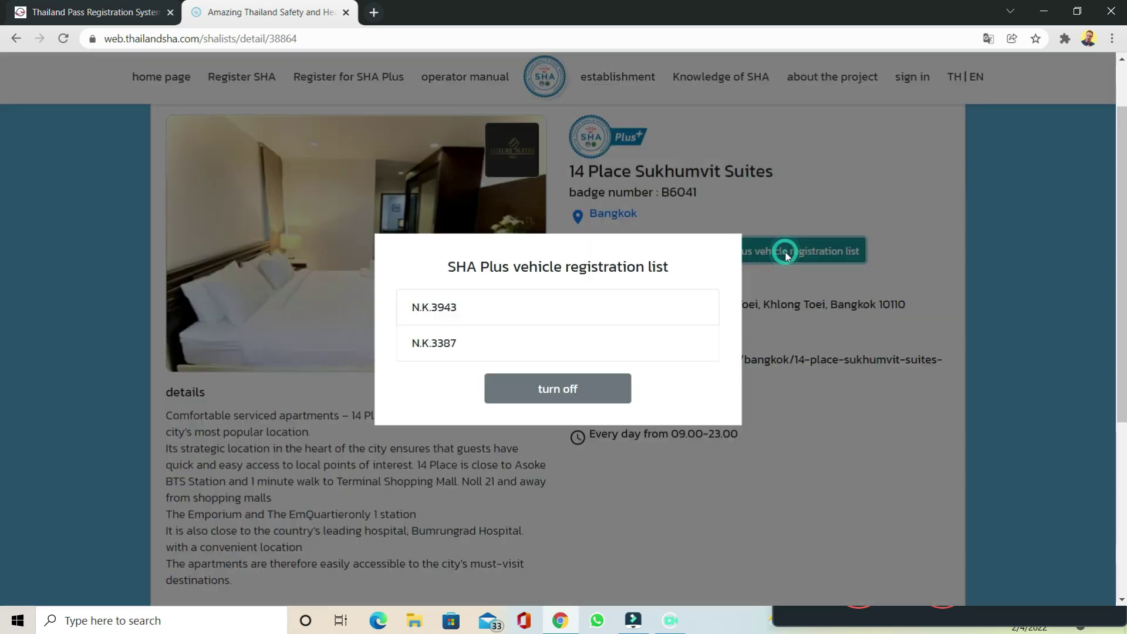
{"action": "left_click", "coordinate": [784, 257]}
{"action": "left_click", "coordinate": [599, 392]}
{"action": "triple_click", "coordinate": [659, 402]}
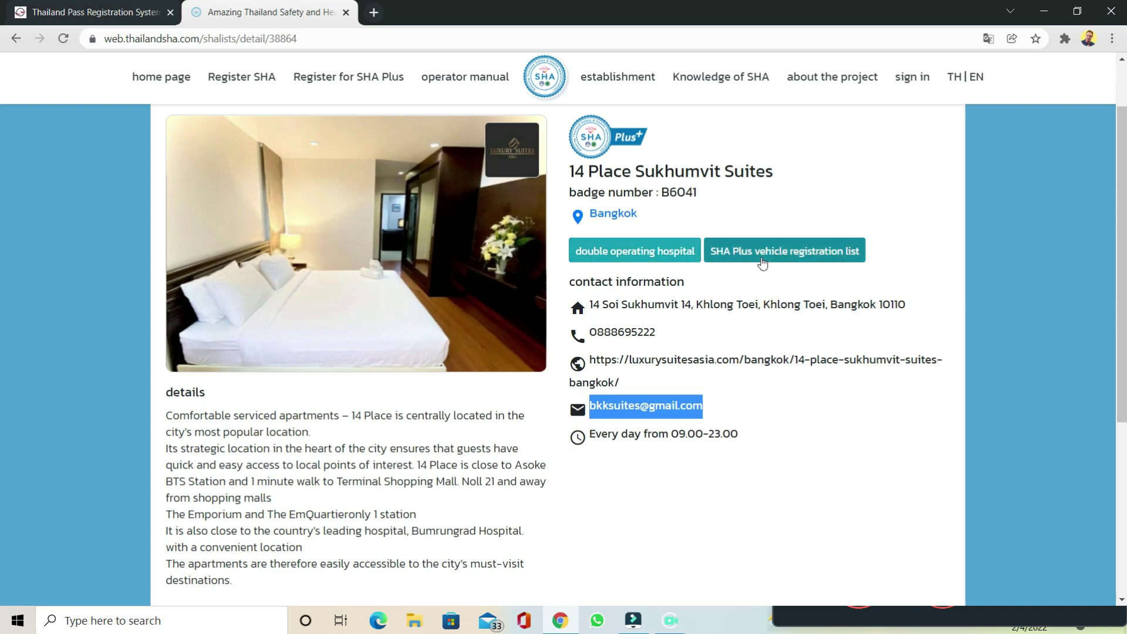
{"action": "left_click", "coordinate": [761, 442]}
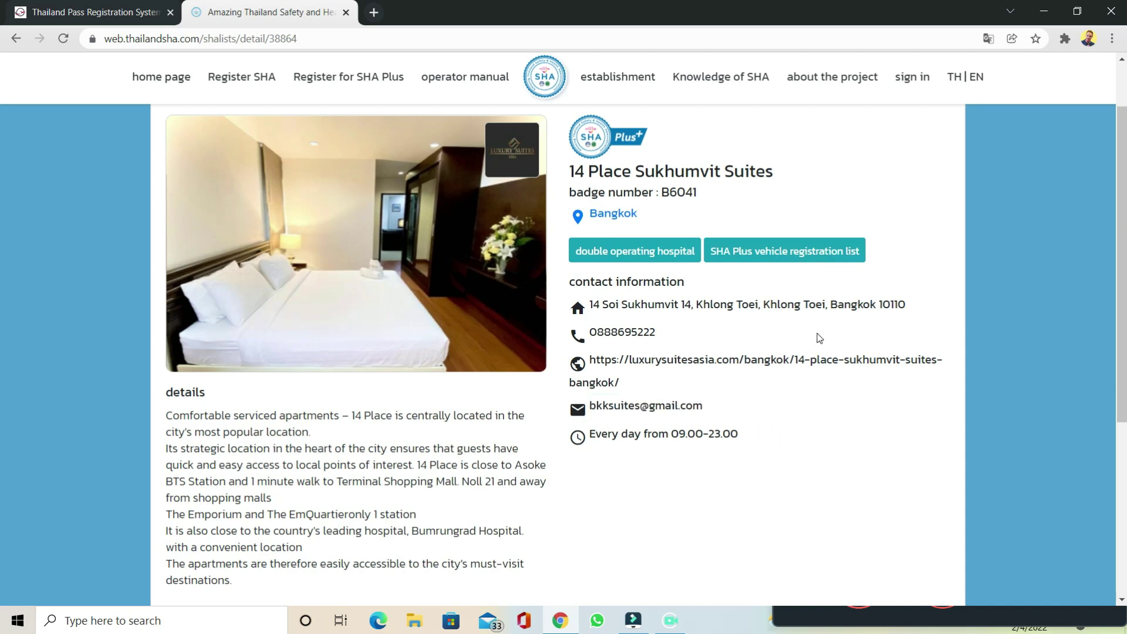
Step: Go back to the Bangkok hotel results and jump to the last page, page 38
{"action": "left_click", "coordinate": [16, 39]}
{"action": "scroll", "coordinate": [887, 384], "scroll_direction": "down", "scroll_amount": 5}
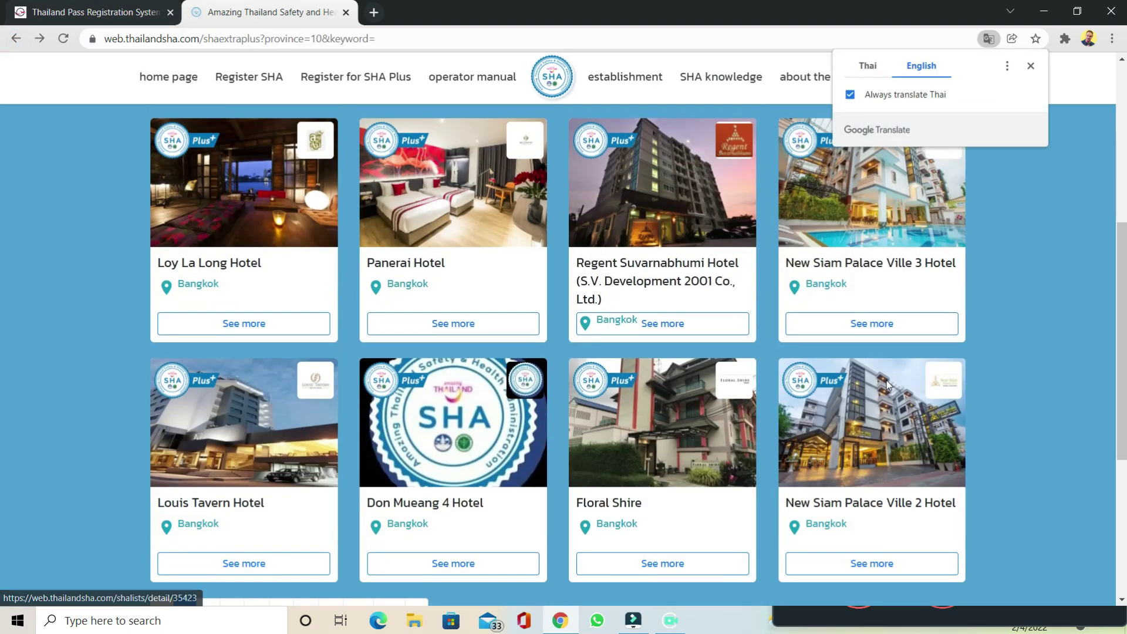
{"action": "scroll", "coordinate": [886, 382], "scroll_direction": "down", "scroll_amount": 5}
{"action": "scroll", "coordinate": [886, 381], "scroll_direction": "up", "scroll_amount": 8}
{"action": "scroll", "coordinate": [884, 381], "scroll_direction": "up", "scroll_amount": 3}
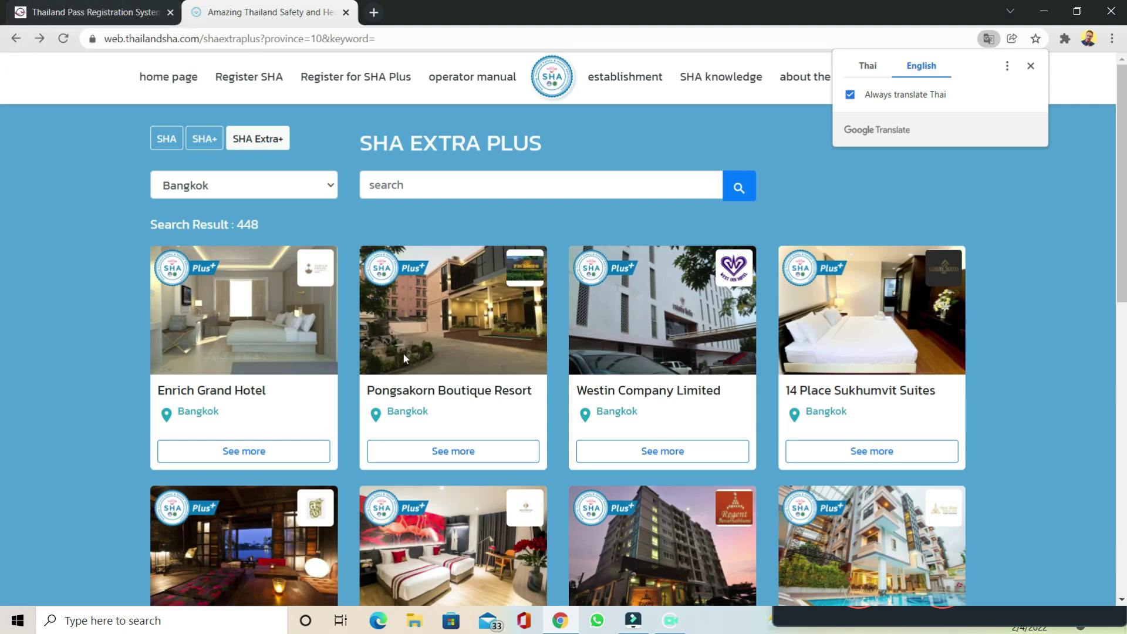
{"action": "scroll", "coordinate": [403, 353], "scroll_direction": "down", "scroll_amount": 10}
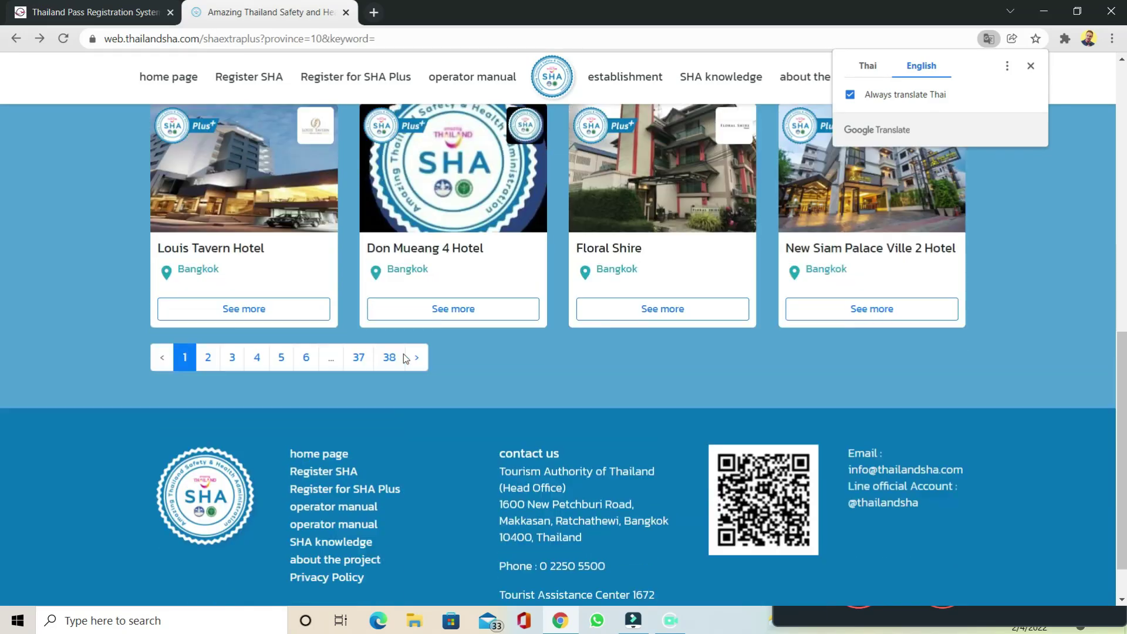
{"action": "scroll", "coordinate": [405, 358], "scroll_direction": "up", "scroll_amount": 2}
{"action": "left_click", "coordinate": [389, 466]}
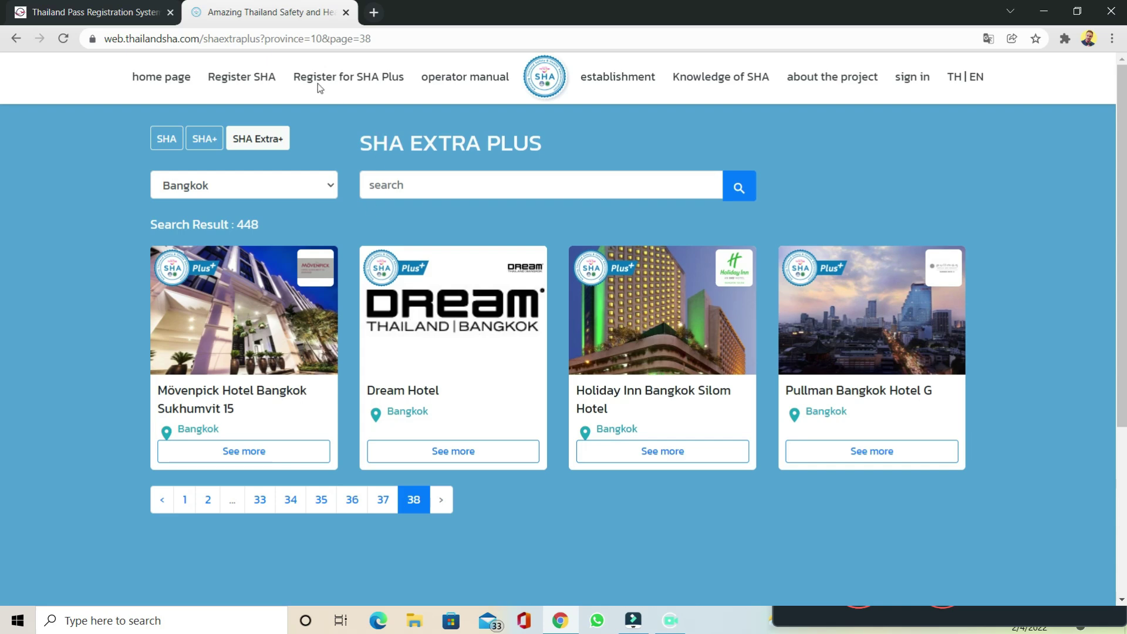
Step: On the Thailand Pass plan page, review the Day 5 plan's negative RT-PCR test requirement
{"action": "left_click", "coordinate": [106, 12]}
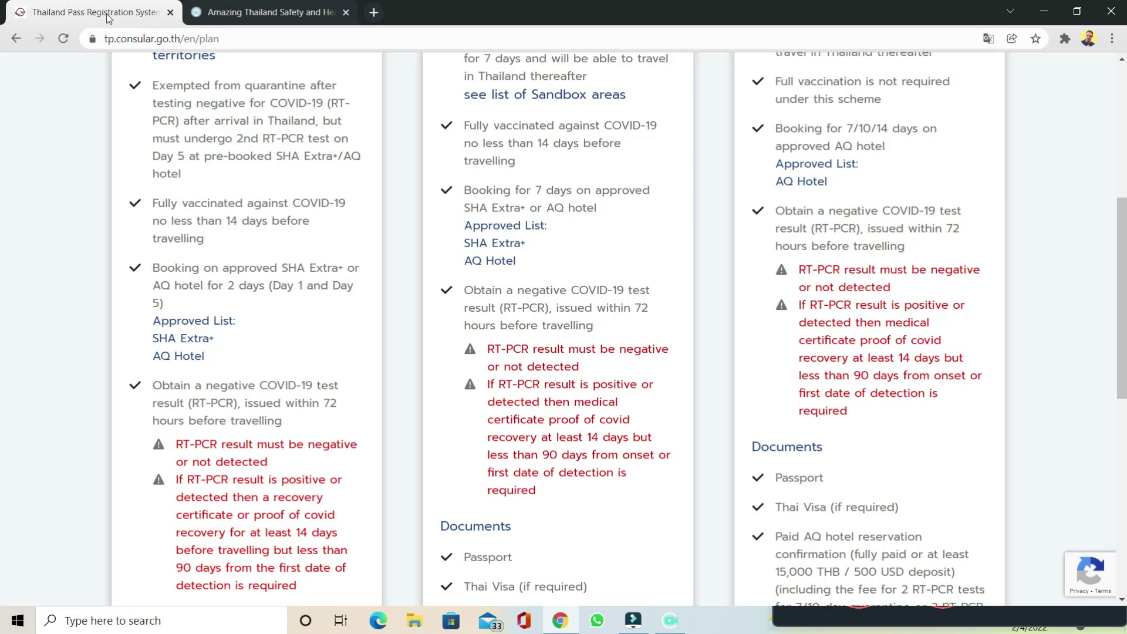
{"action": "scroll", "coordinate": [243, 334], "scroll_direction": "down", "scroll_amount": 3}
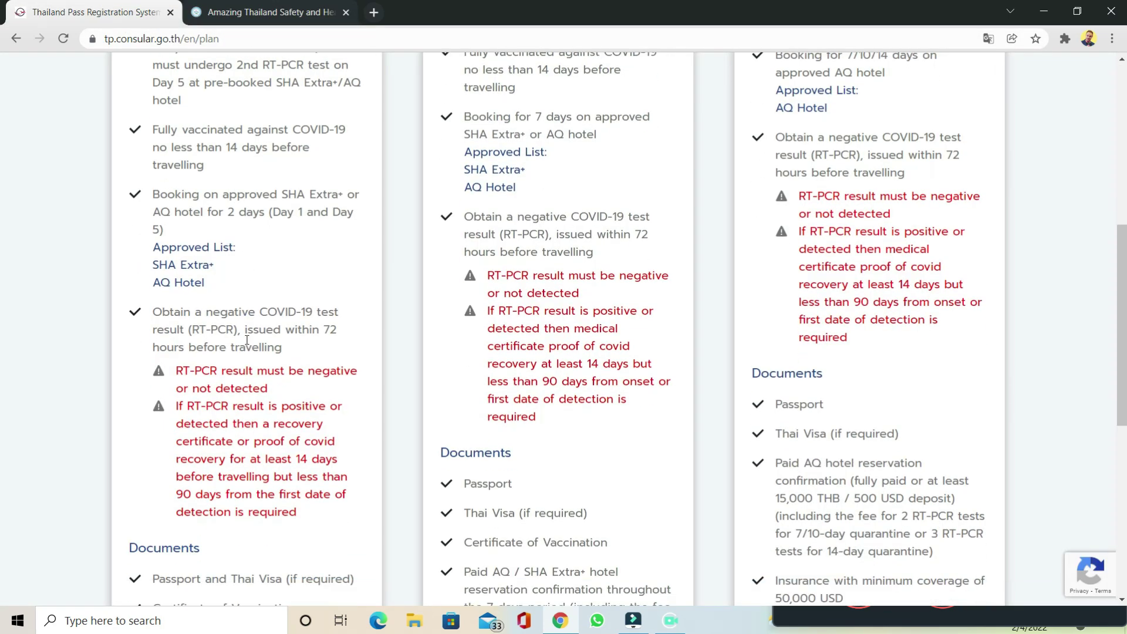
{"action": "left_click_drag", "start_coordinate": [153, 238], "coordinate": [288, 280]}
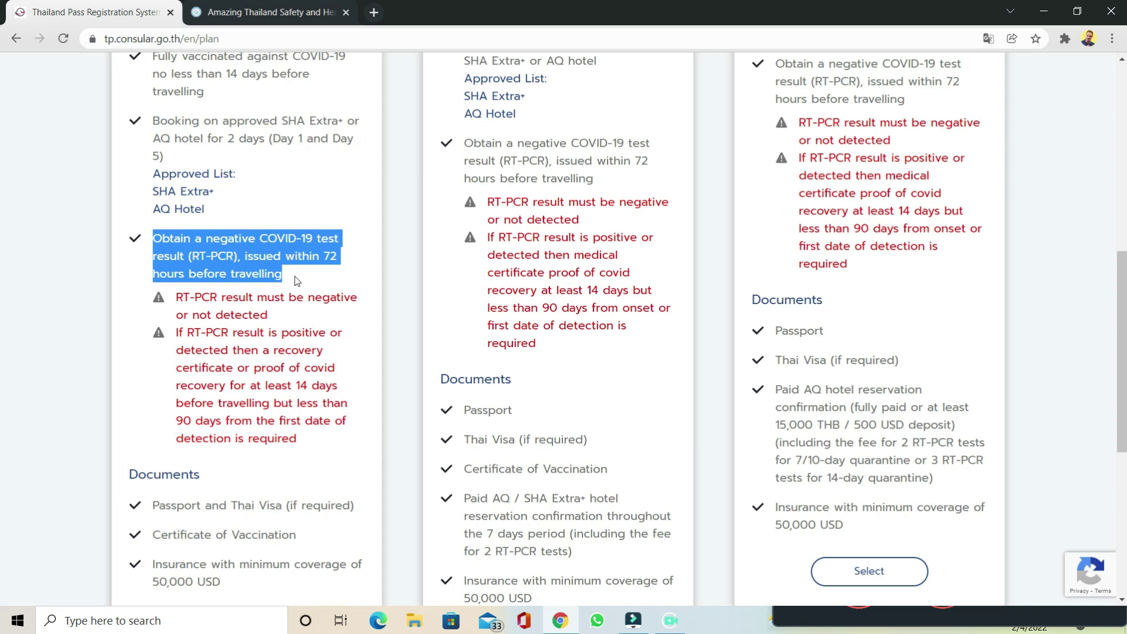
{"action": "scroll", "coordinate": [296, 281], "scroll_direction": "down", "scroll_amount": 6}
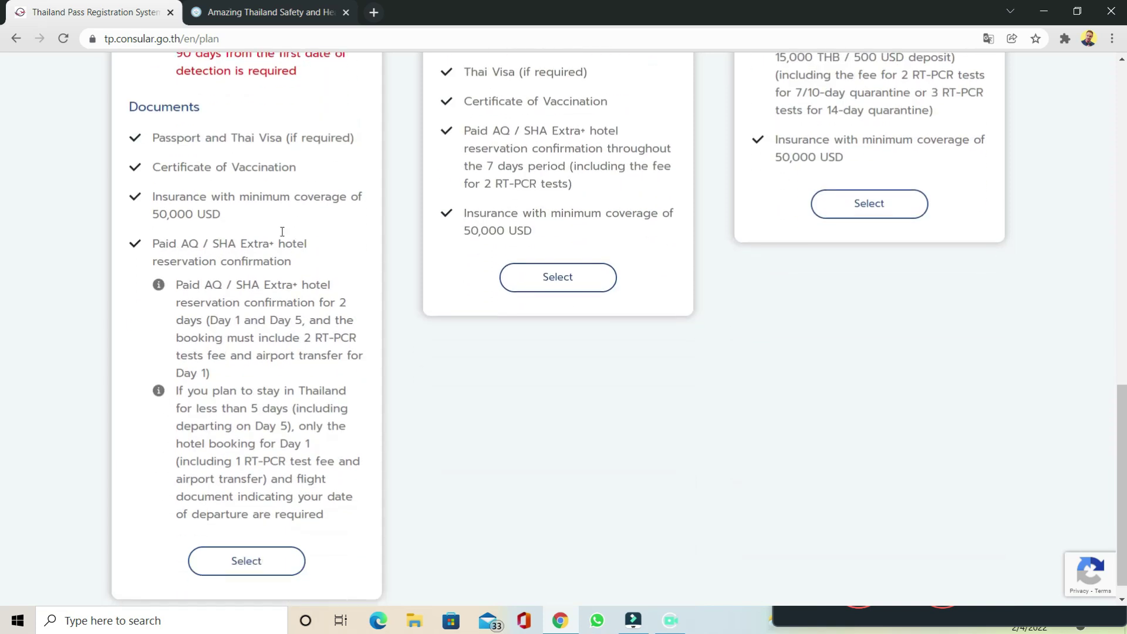
Step: Review the passport, vaccination certificate, 50,000 USD insurance and paid hotel requirements, then select Test & Go
{"action": "double_click", "coordinate": [245, 140]}
{"action": "triple_click", "coordinate": [245, 139]}
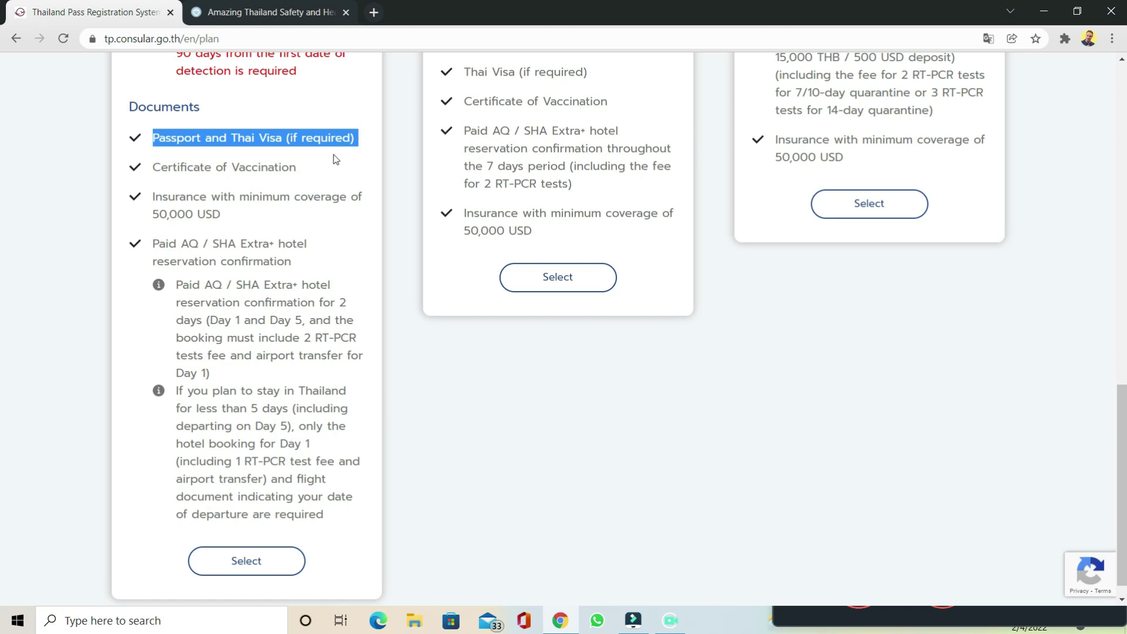
{"action": "left_click", "coordinate": [271, 166]}
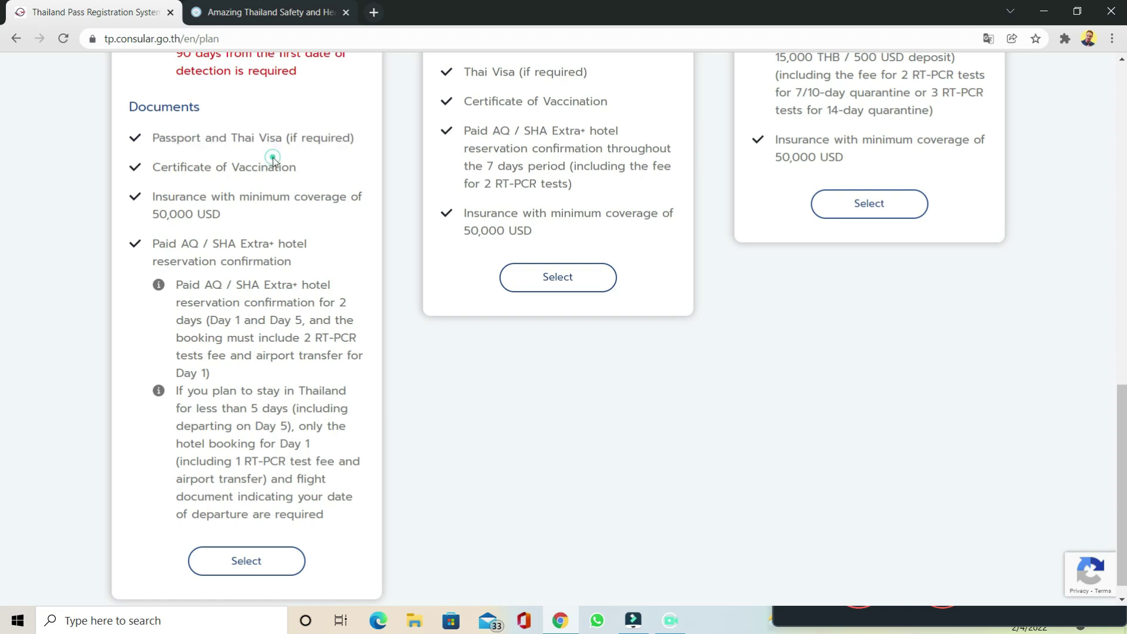
{"action": "double_click", "coordinate": [273, 165]}
{"action": "triple_click", "coordinate": [273, 162]}
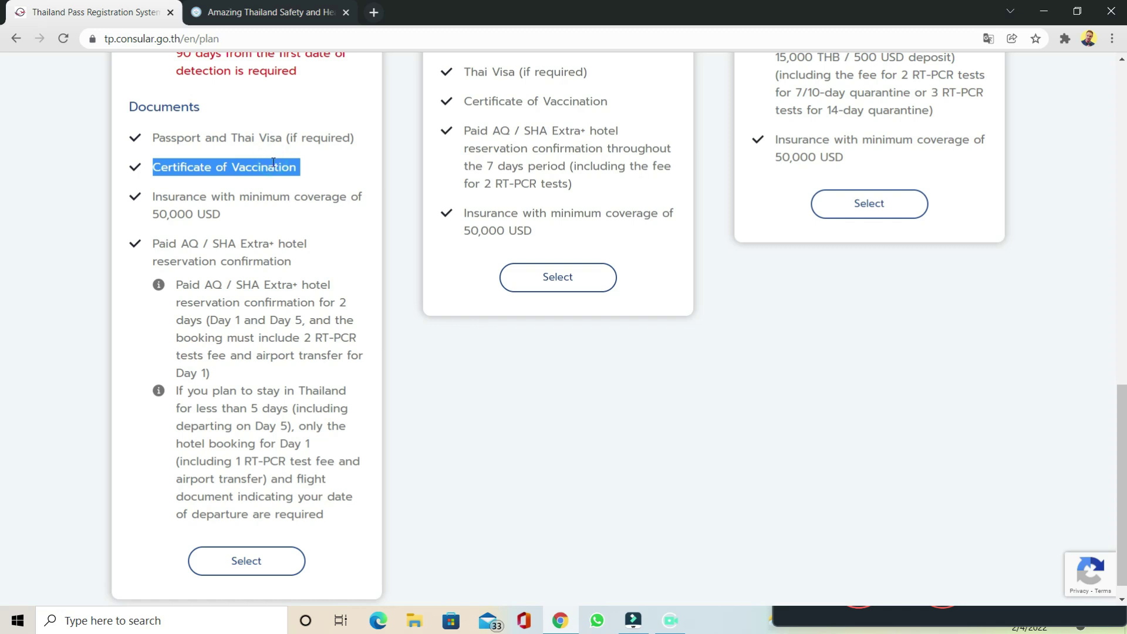
{"action": "triple_click", "coordinate": [232, 211]}
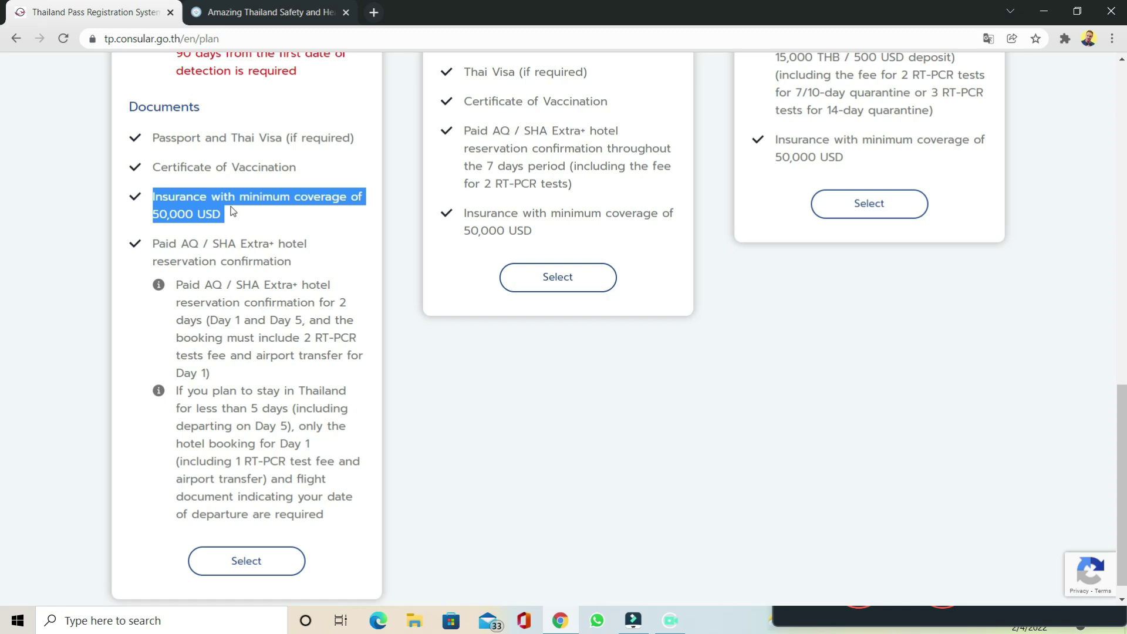
{"action": "triple_click", "coordinate": [300, 264]}
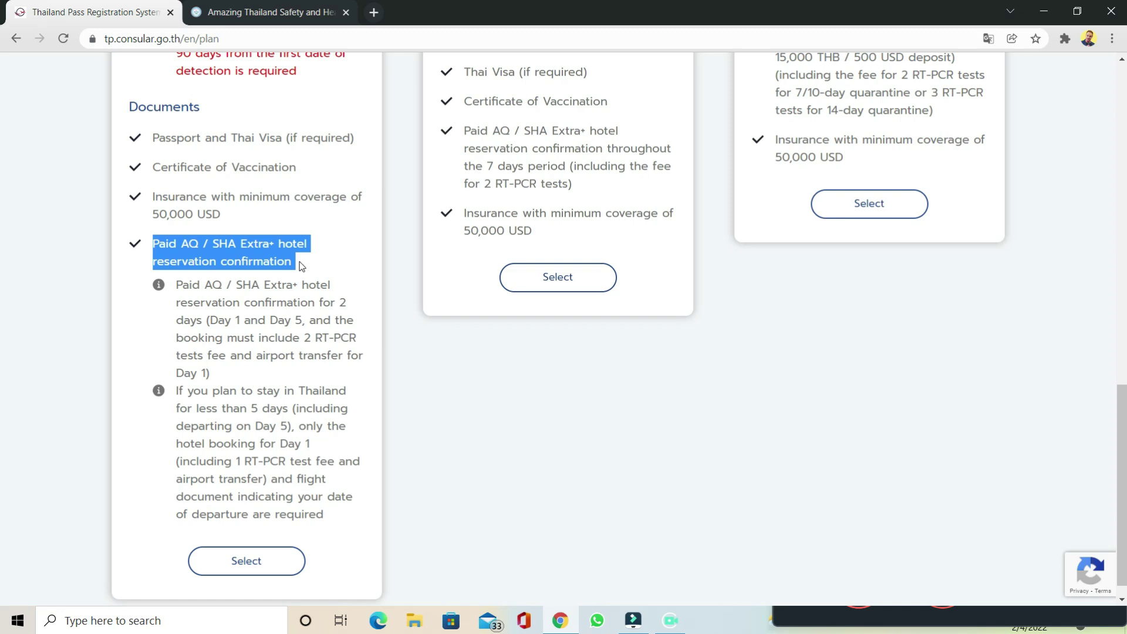
{"action": "left_click", "coordinate": [275, 570]}
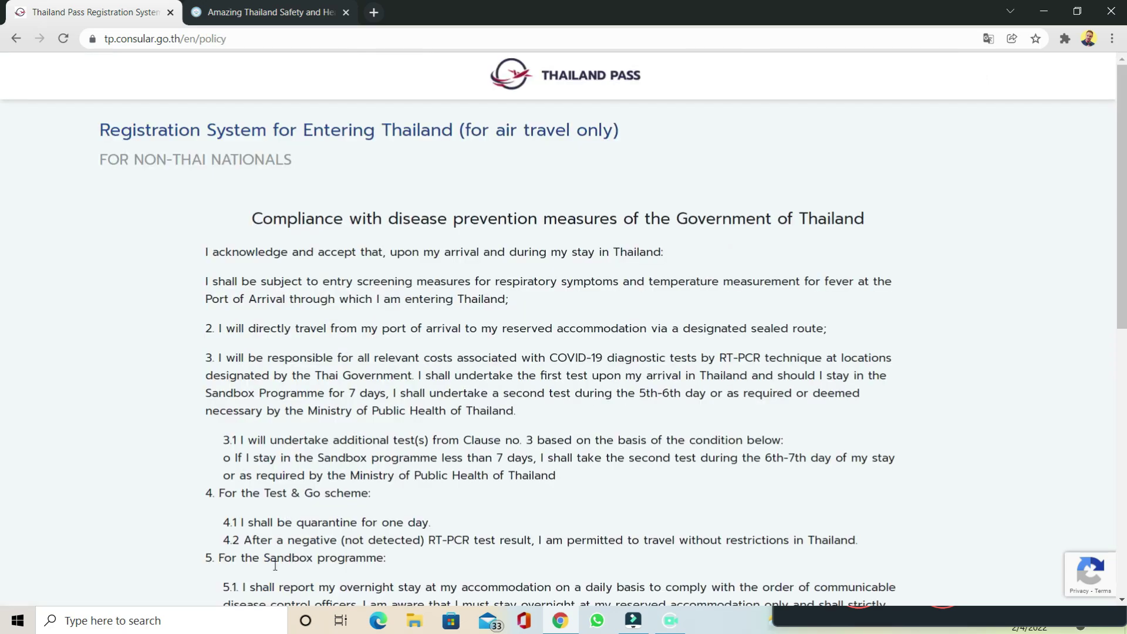
Step: Certify the information is true and confirm the disease-prevention declaration
{"action": "scroll", "coordinate": [615, 249], "scroll_direction": "down", "scroll_amount": 10}
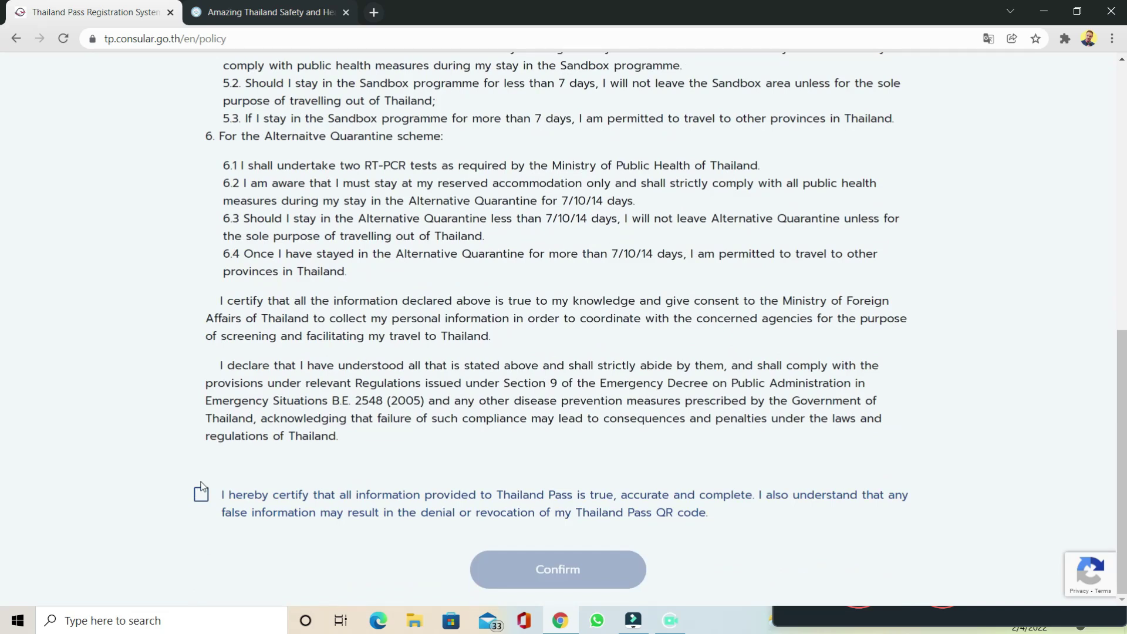
{"action": "left_click", "coordinate": [201, 494]}
{"action": "left_click", "coordinate": [509, 566]}
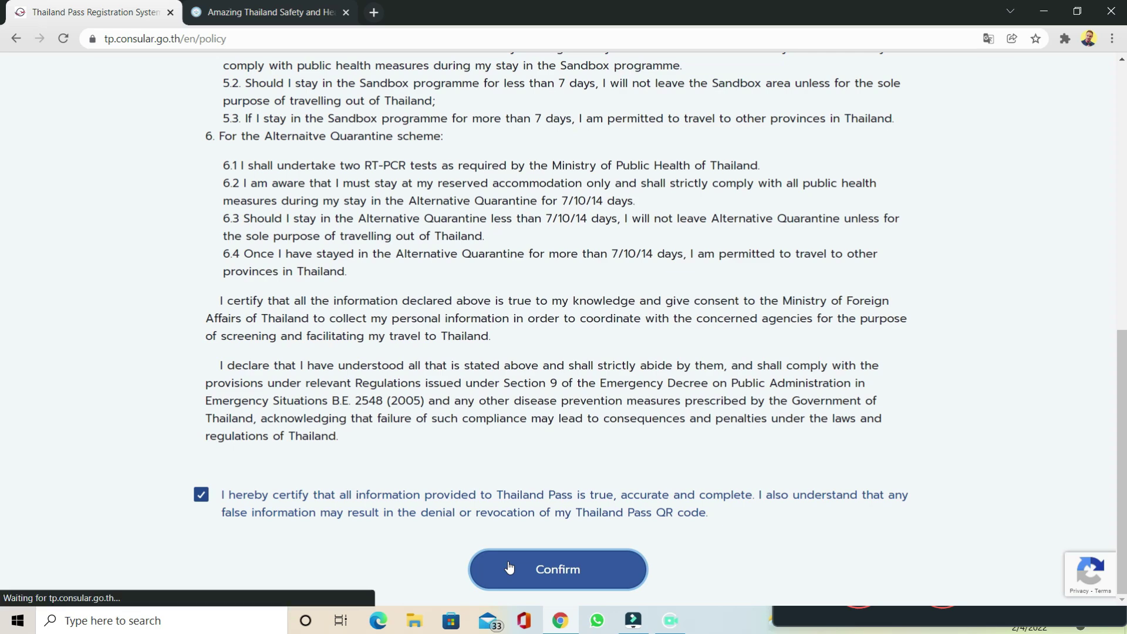
{"action": "scroll", "coordinate": [870, 305], "scroll_direction": "down", "scroll_amount": 2}
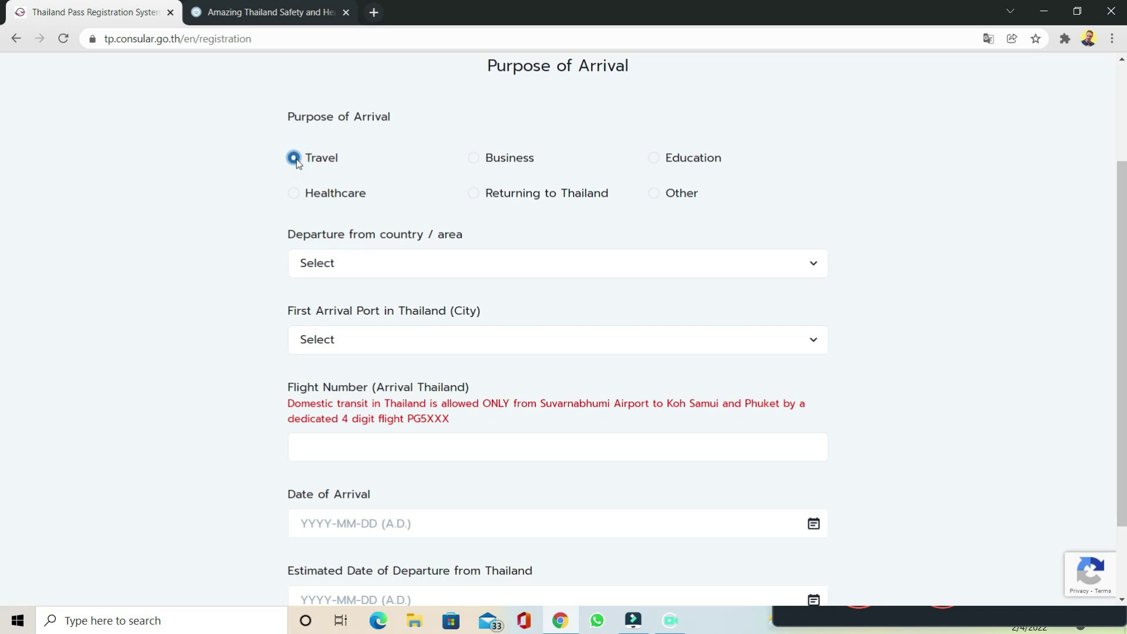
Step: Set departure country United Kingdom, arrival port Suvarnabhumi Airport (BKK) and flight number 56575859
{"action": "left_click", "coordinate": [467, 265]}
{"action": "type", "text": "un"}
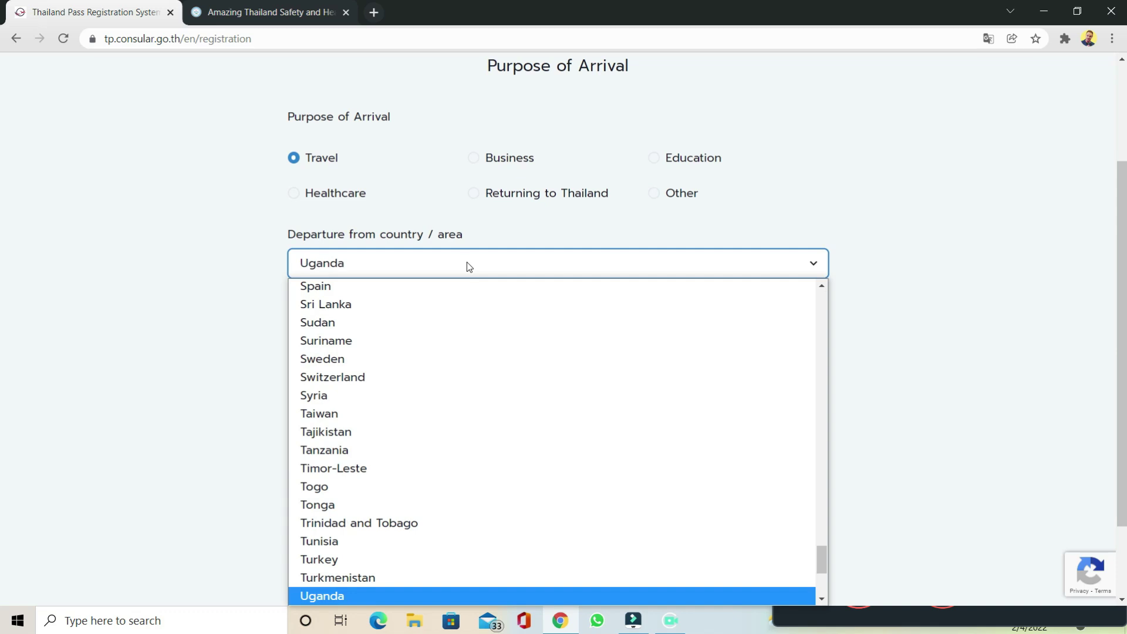
{"action": "scroll", "coordinate": [442, 424], "scroll_direction": "down", "scroll_amount": 3}
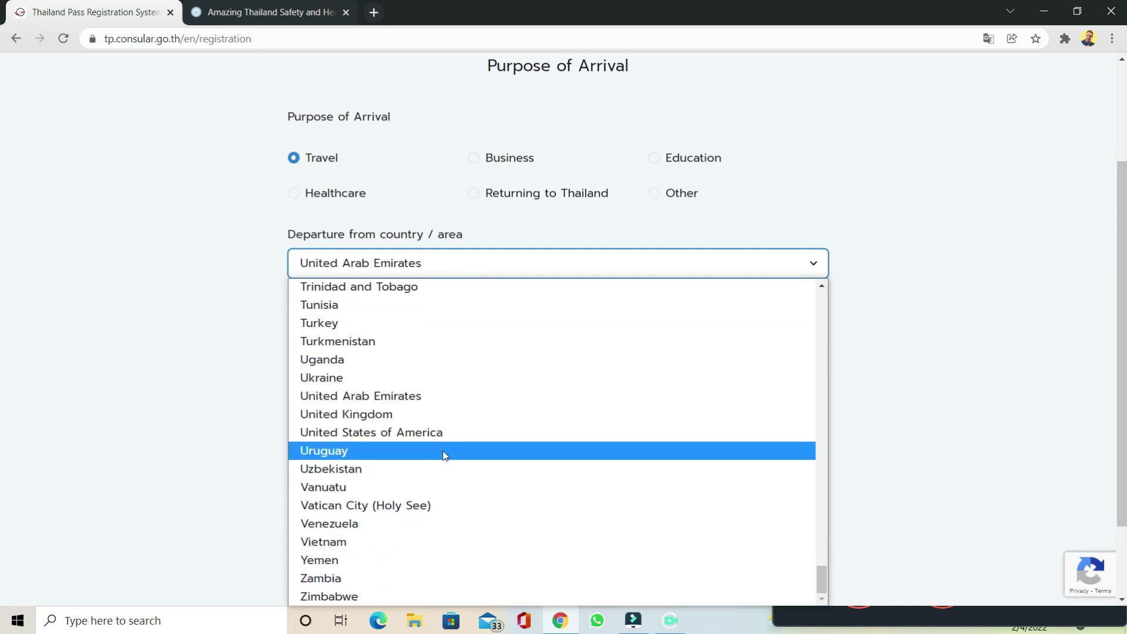
{"action": "left_click", "coordinate": [410, 424]}
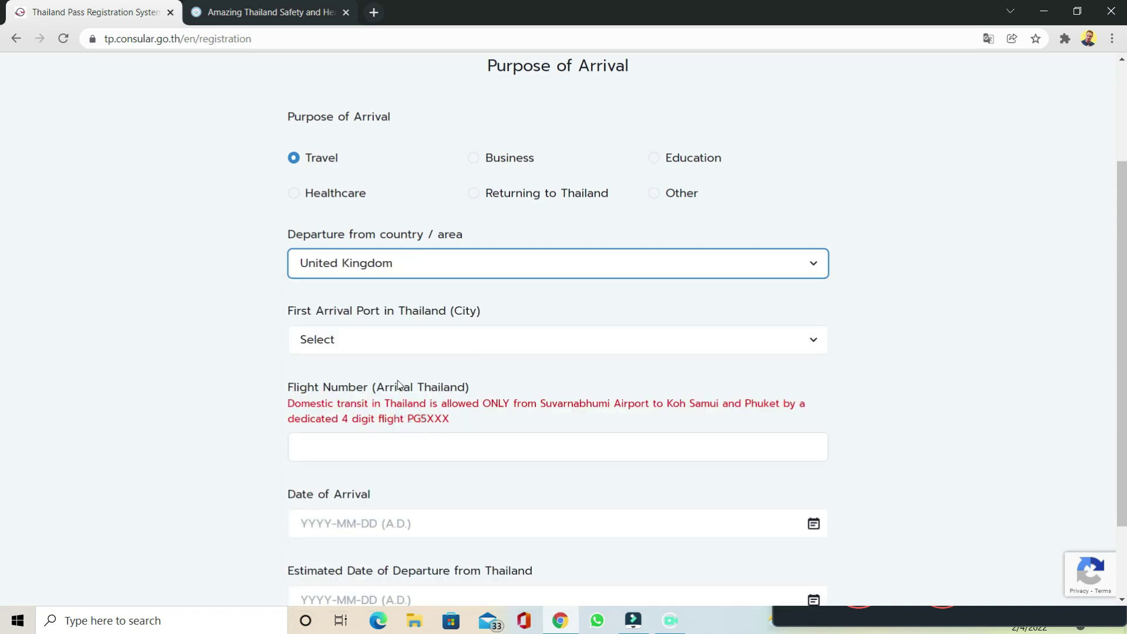
{"action": "left_click", "coordinate": [392, 345]}
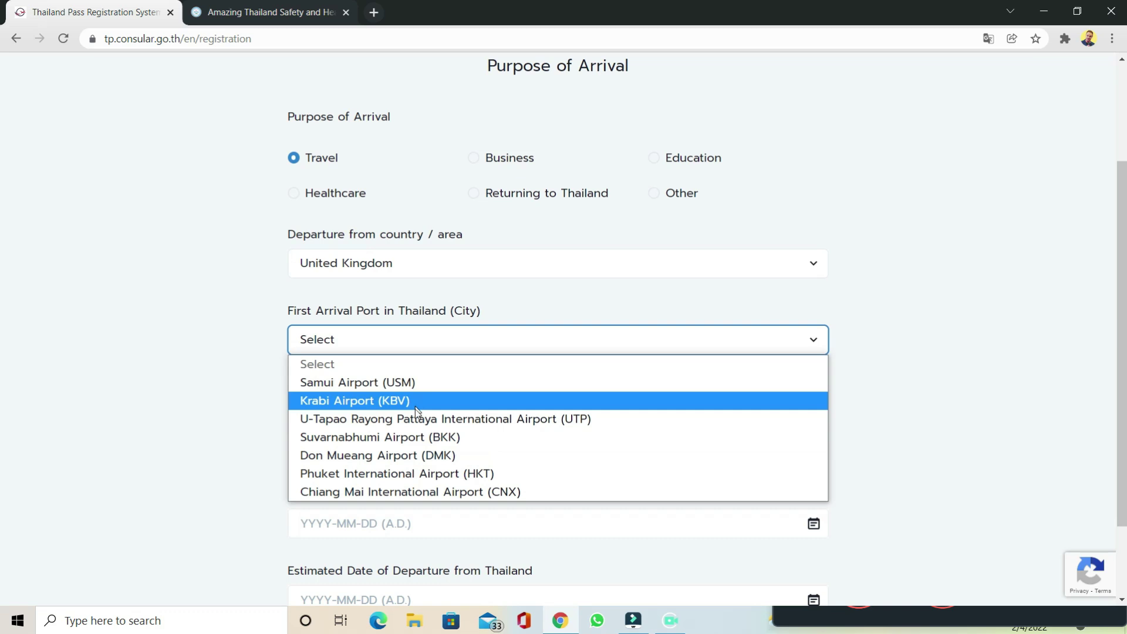
{"action": "left_click", "coordinate": [414, 437]}
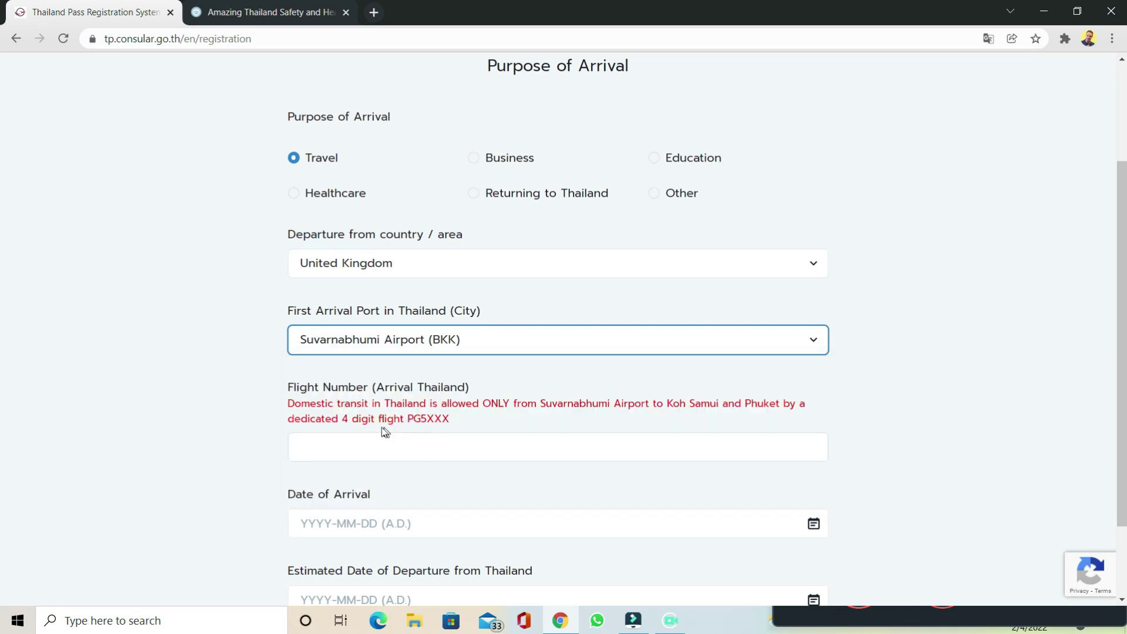
{"action": "left_click", "coordinate": [354, 434]}
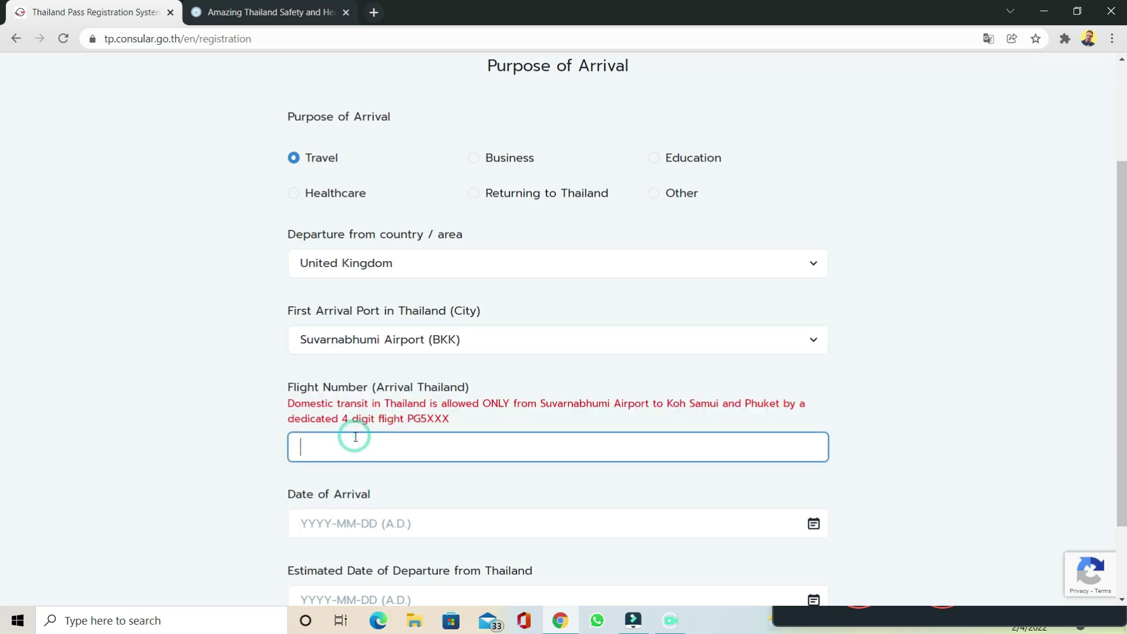
{"action": "type", "text": "56575859"}
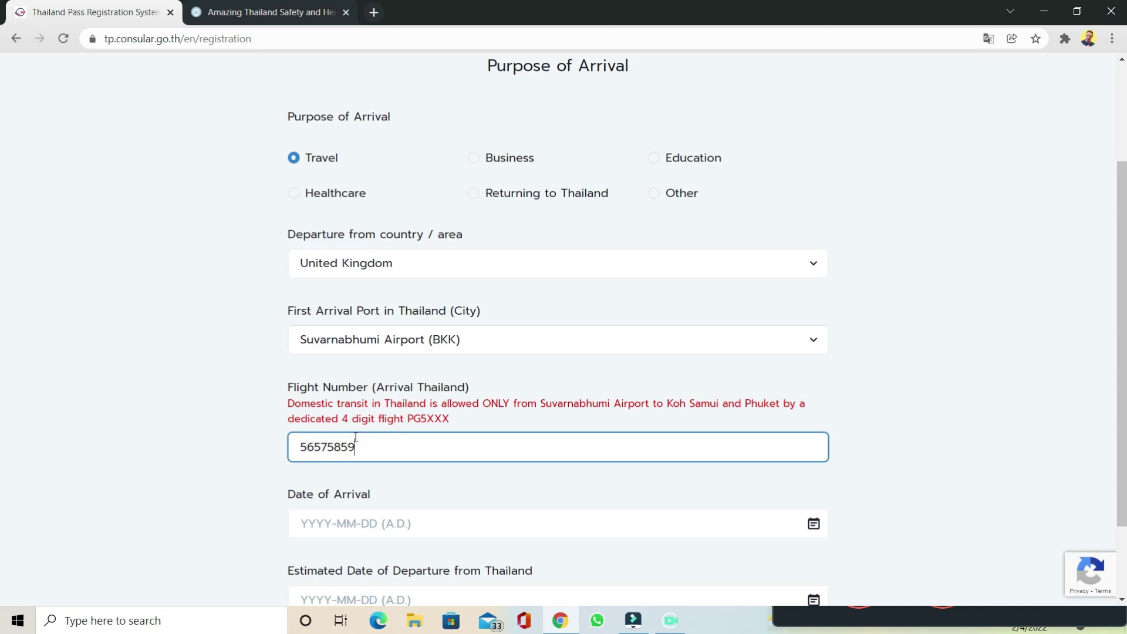
Step: Set arrival date 2022-02-25 and departure date 2022-03-11, then register the trip
{"action": "scroll", "coordinate": [354, 437], "scroll_direction": "down", "scroll_amount": 2}
{"action": "left_click", "coordinate": [774, 430]}
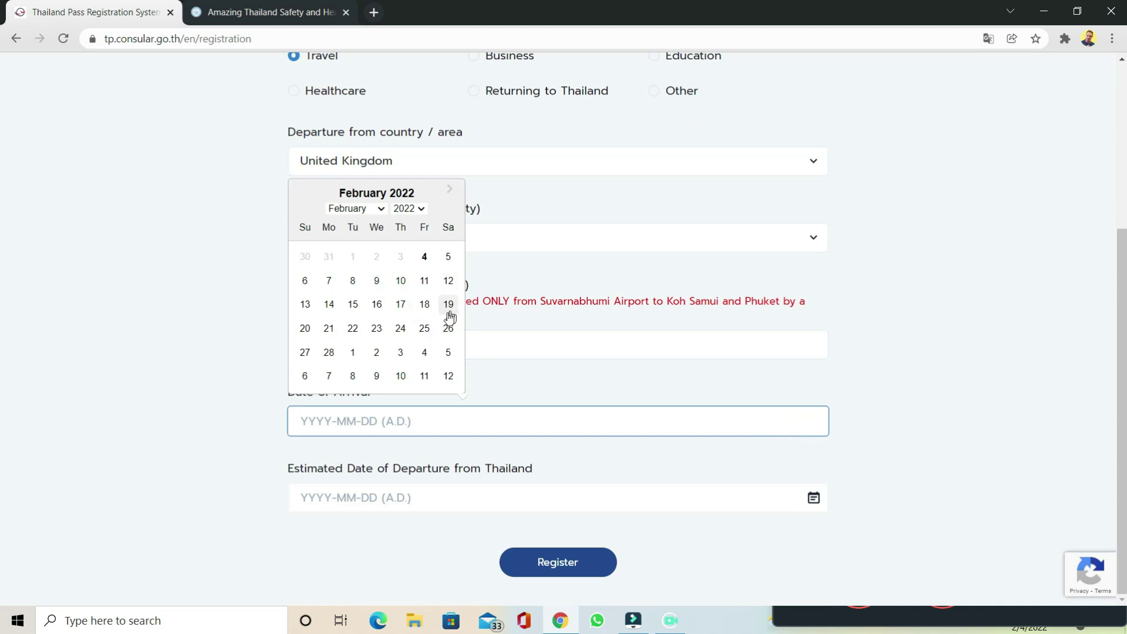
{"action": "left_click", "coordinate": [426, 327]}
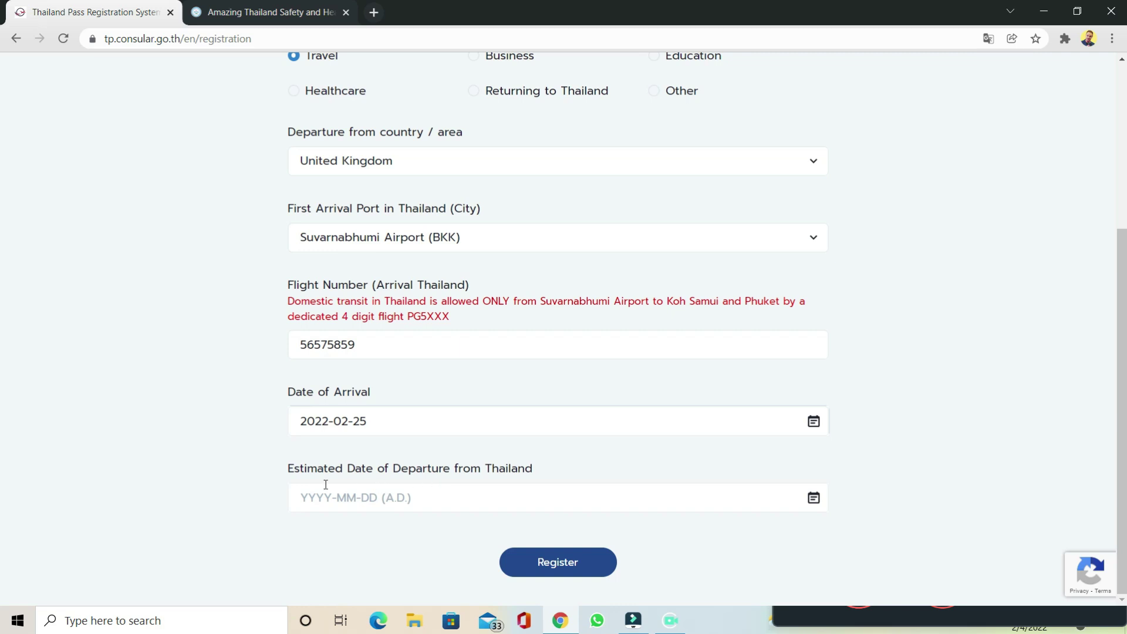
{"action": "left_click", "coordinate": [437, 498]}
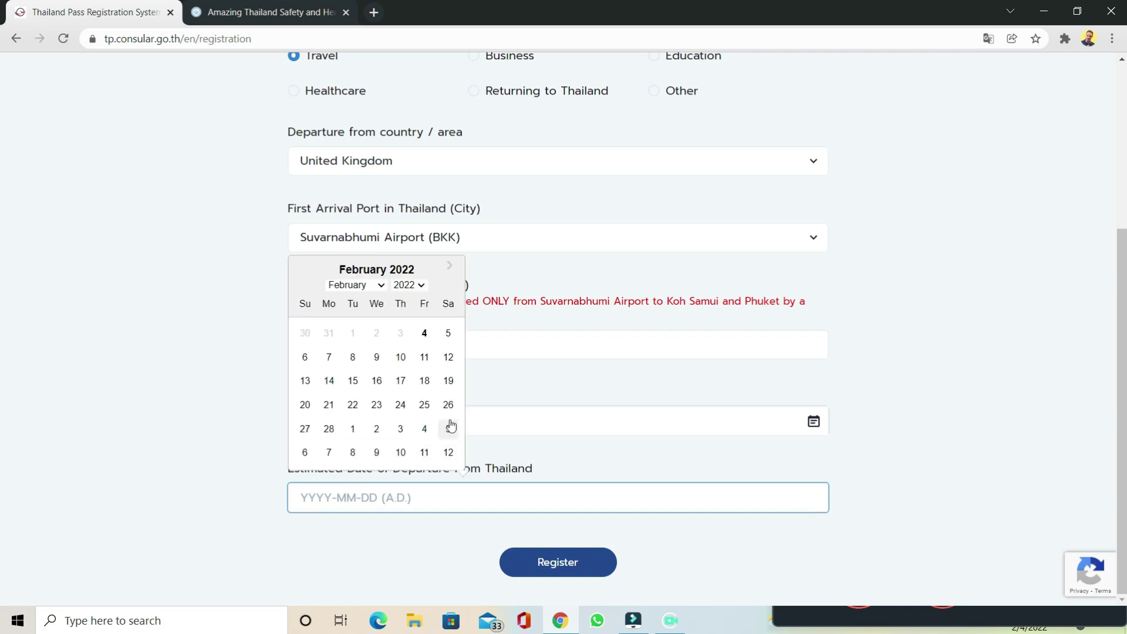
{"action": "left_click", "coordinate": [425, 453]}
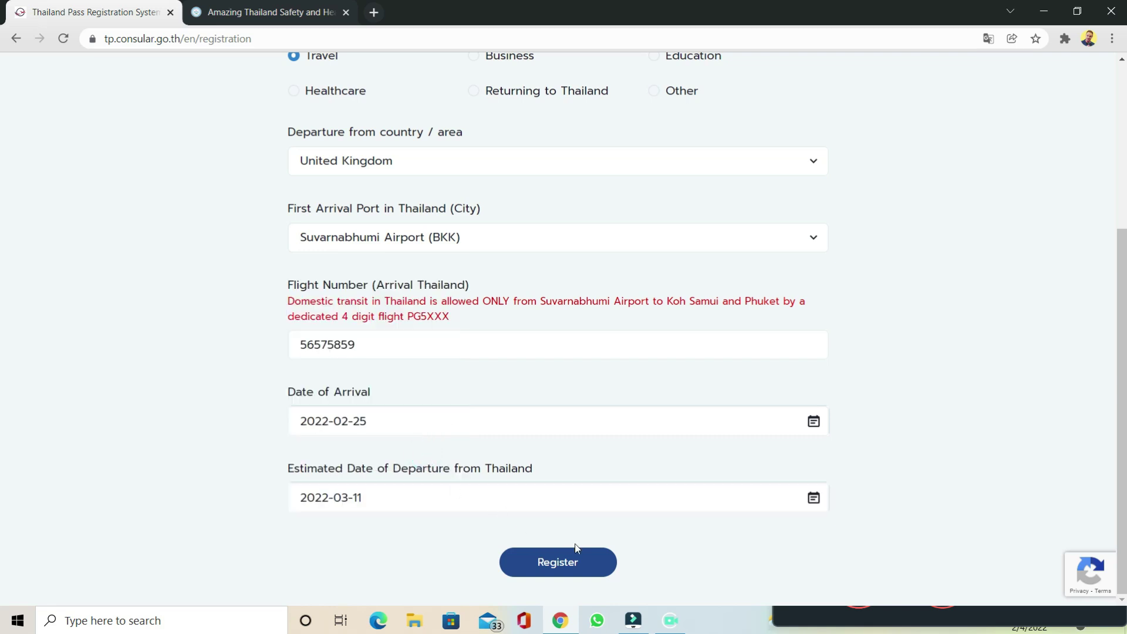
{"action": "left_click", "coordinate": [584, 569]}
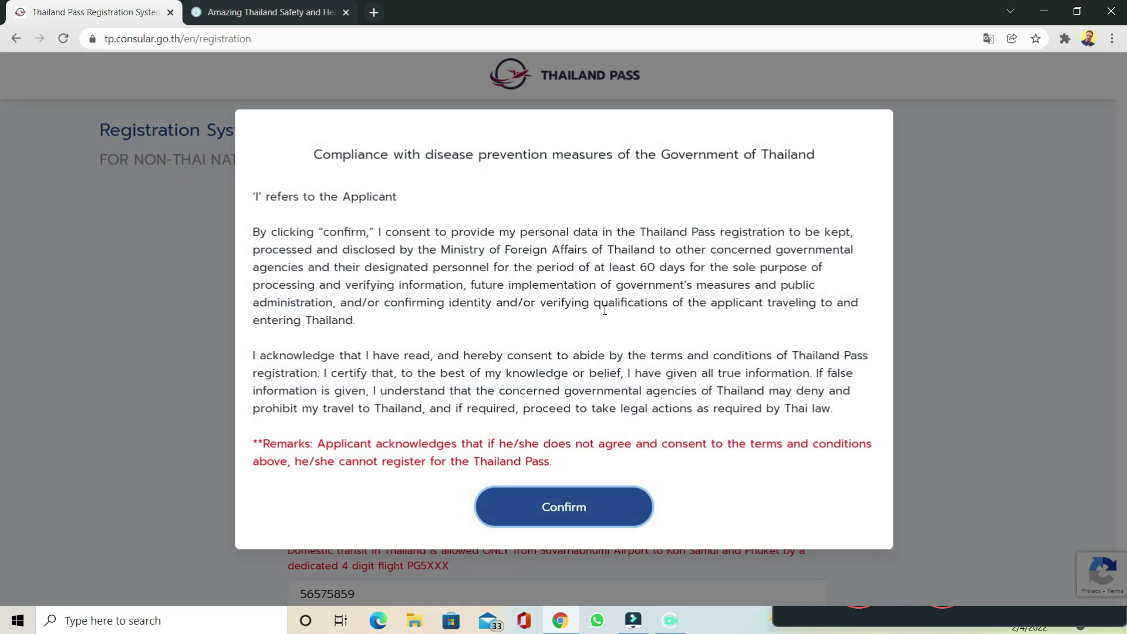
Step: Accept the compliance terms, choose title Mr. and autofill the applicant's name fields
{"action": "left_click", "coordinate": [593, 518]}
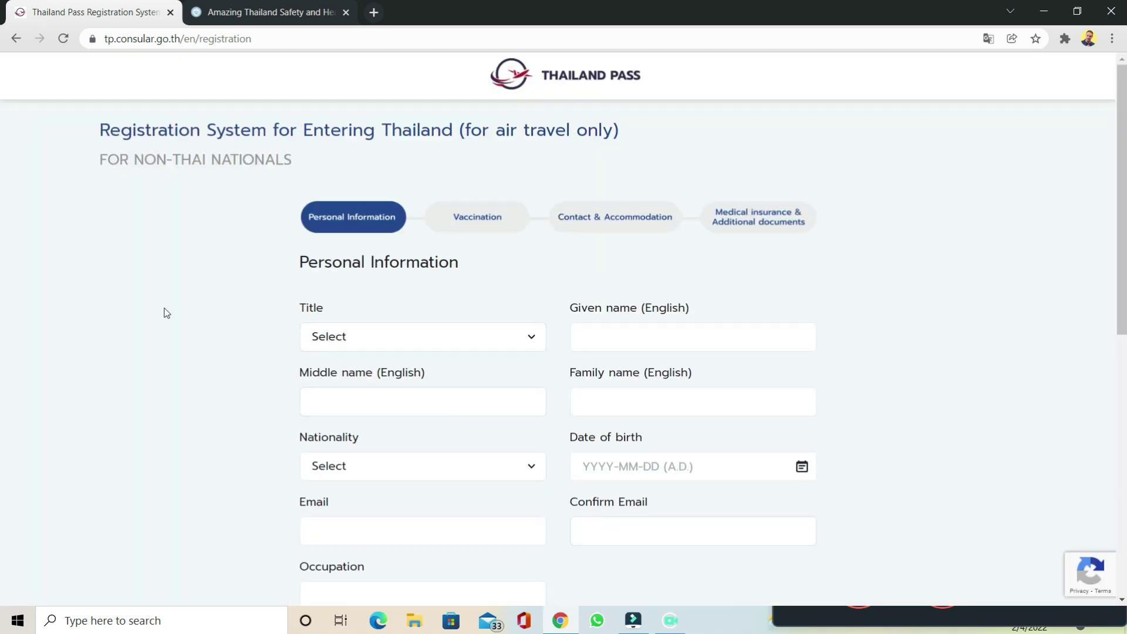
{"action": "scroll", "coordinate": [164, 313], "scroll_direction": "down", "scroll_amount": 1}
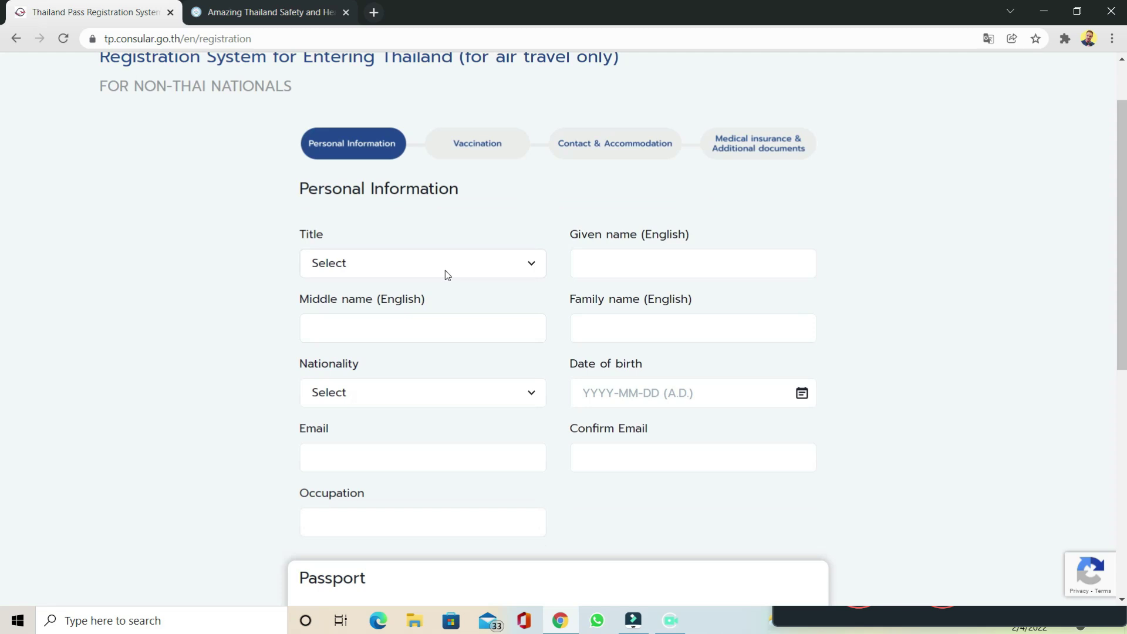
{"action": "left_click", "coordinate": [444, 270]}
{"action": "left_click", "coordinate": [415, 303]}
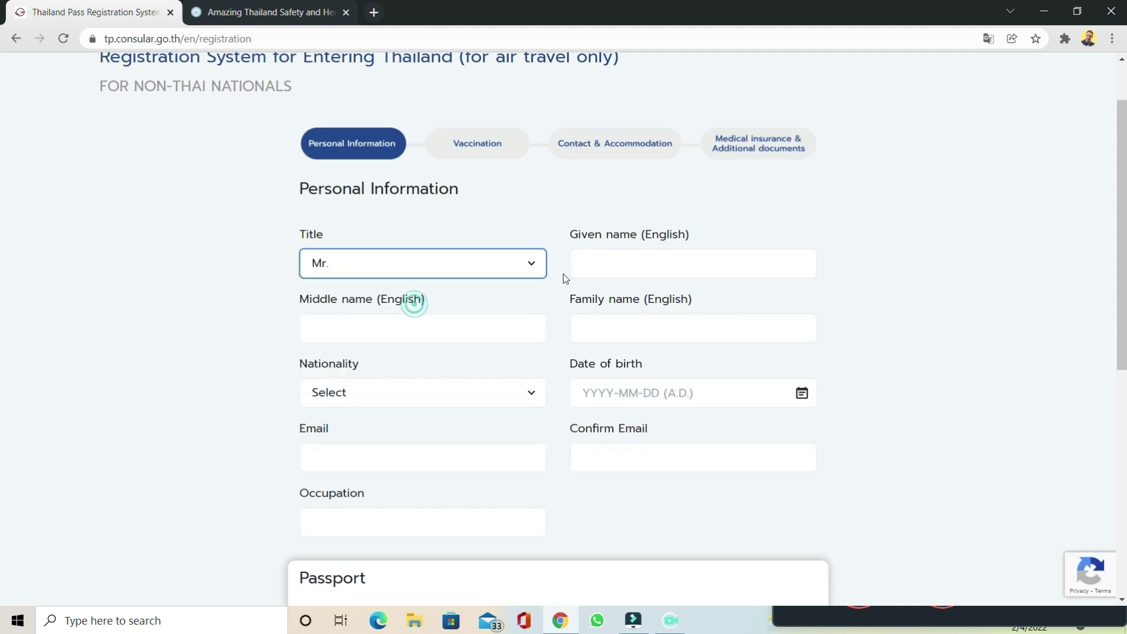
{"action": "left_click", "coordinate": [593, 262]}
{"action": "left_click", "coordinate": [604, 298]}
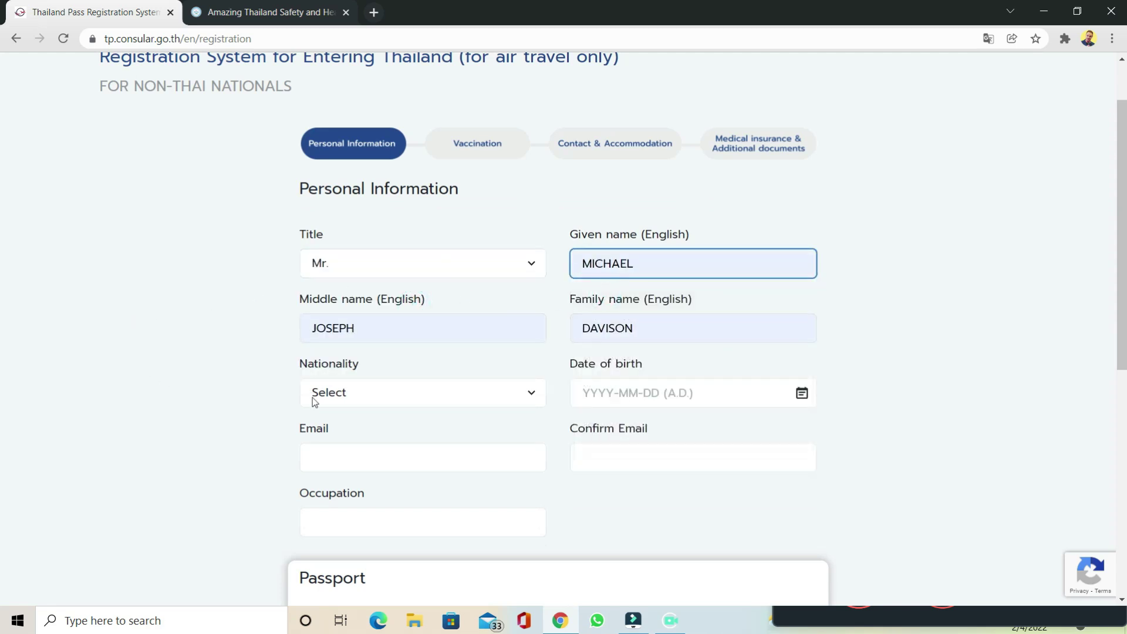
{"action": "left_click", "coordinate": [622, 393]}
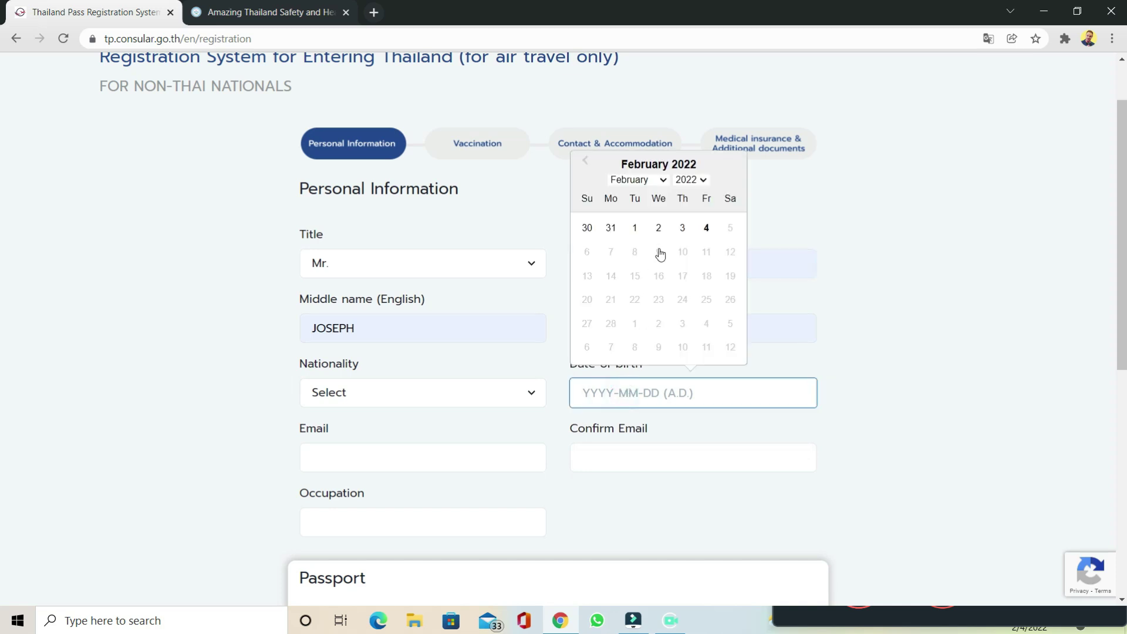
{"action": "left_click", "coordinate": [682, 229]}
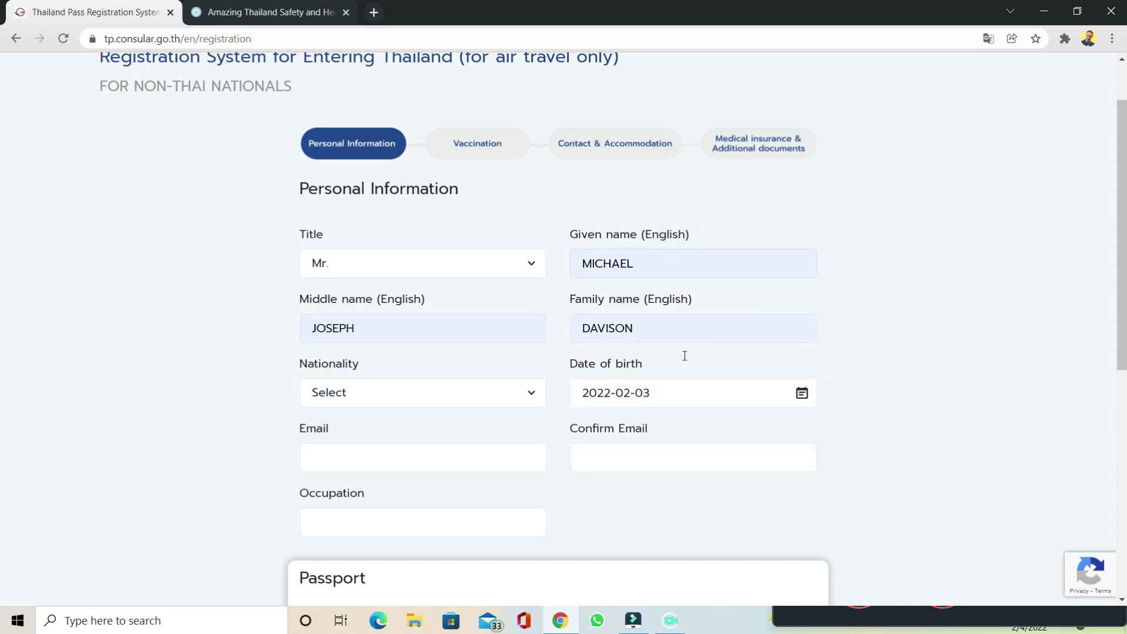
{"action": "left_click", "coordinate": [674, 391]}
{"action": "left_click", "coordinate": [702, 180]}
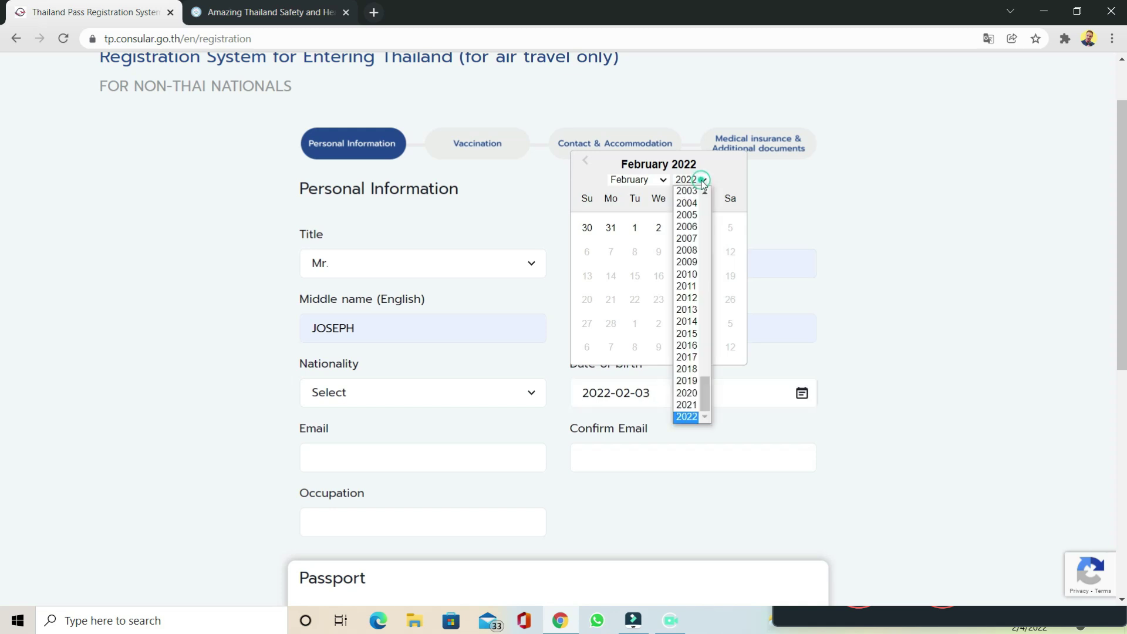
{"action": "scroll", "coordinate": [707, 214], "scroll_direction": "up", "scroll_amount": 3}
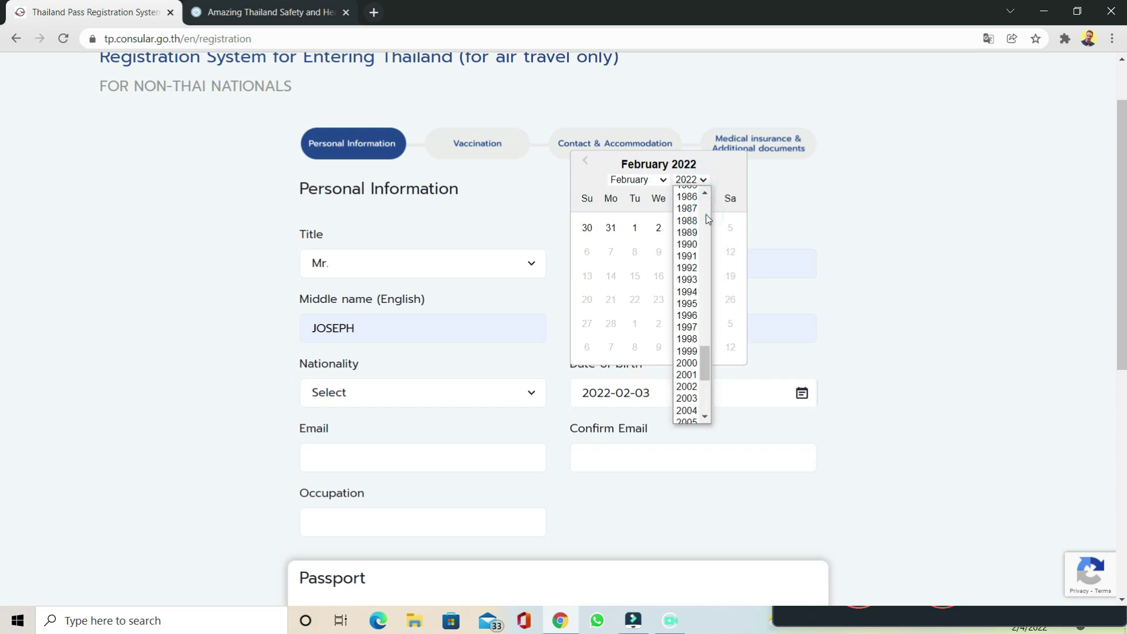
{"action": "left_click", "coordinate": [705, 192]}
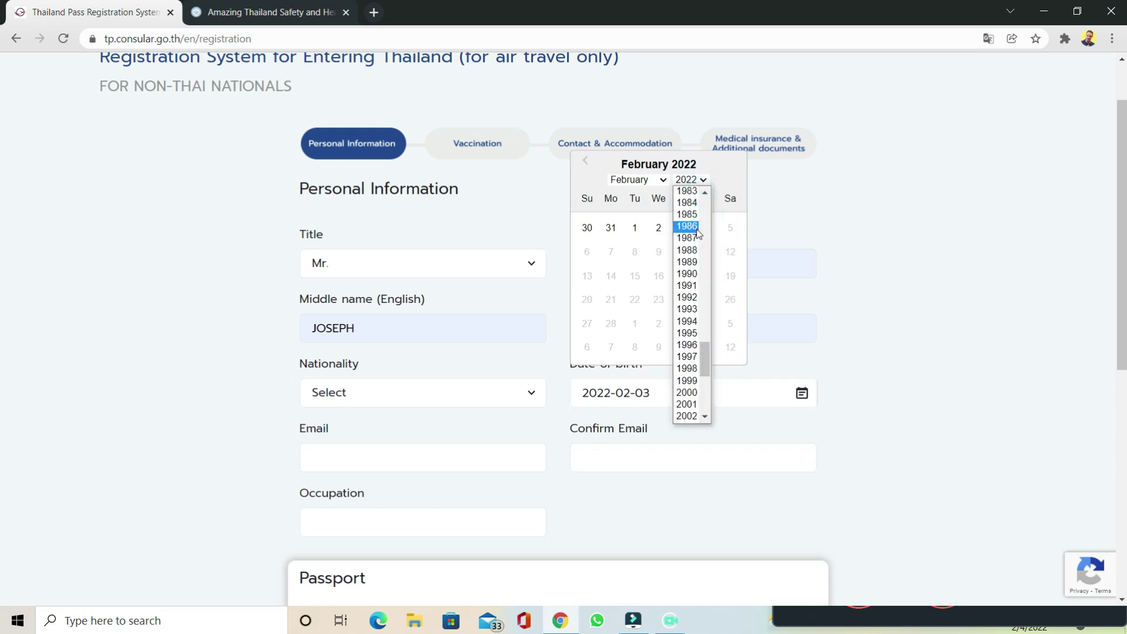
{"action": "left_click", "coordinate": [686, 215]}
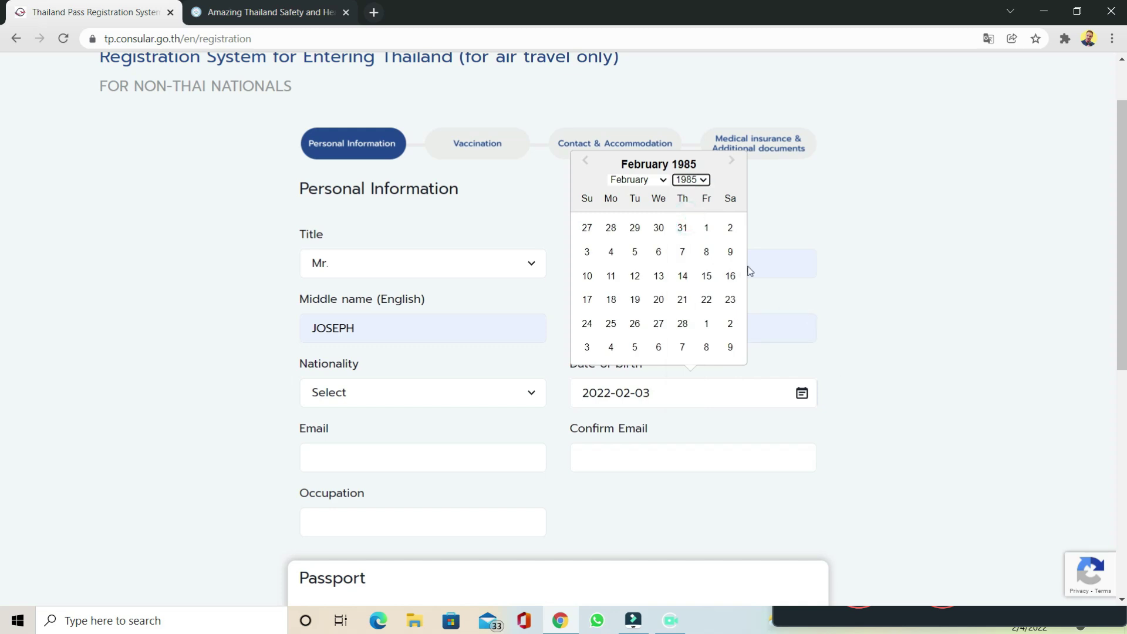
{"action": "left_click", "coordinate": [586, 252]}
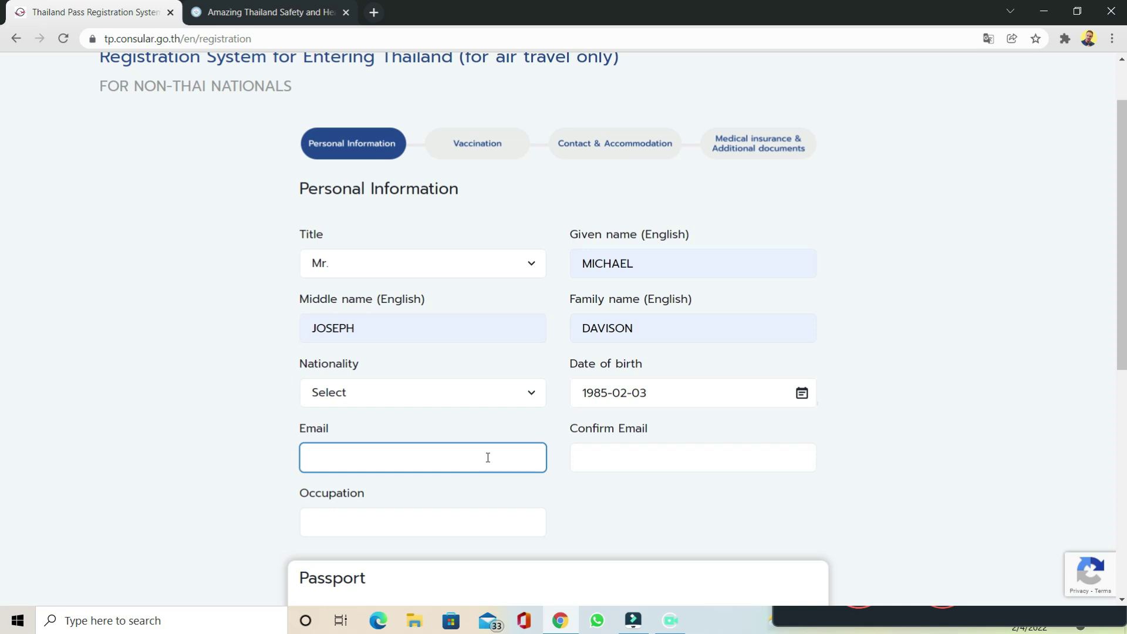
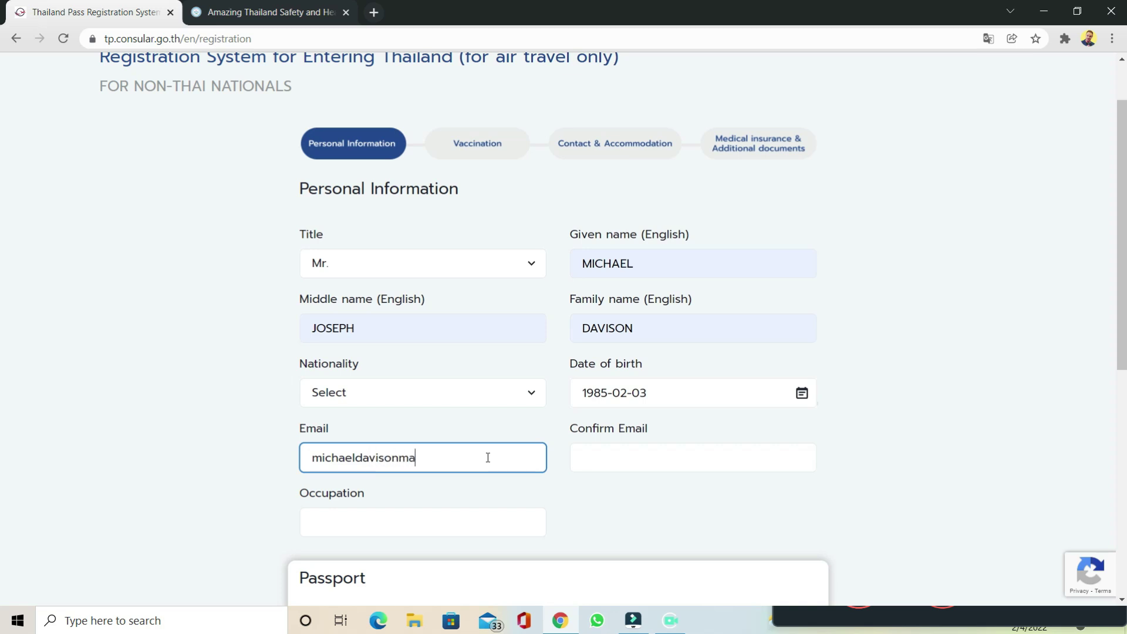
Step: Enter and confirm the applicant's e-mail address, and set occupation to Digital Marketer
{"action": "key", "text": "Tab"}
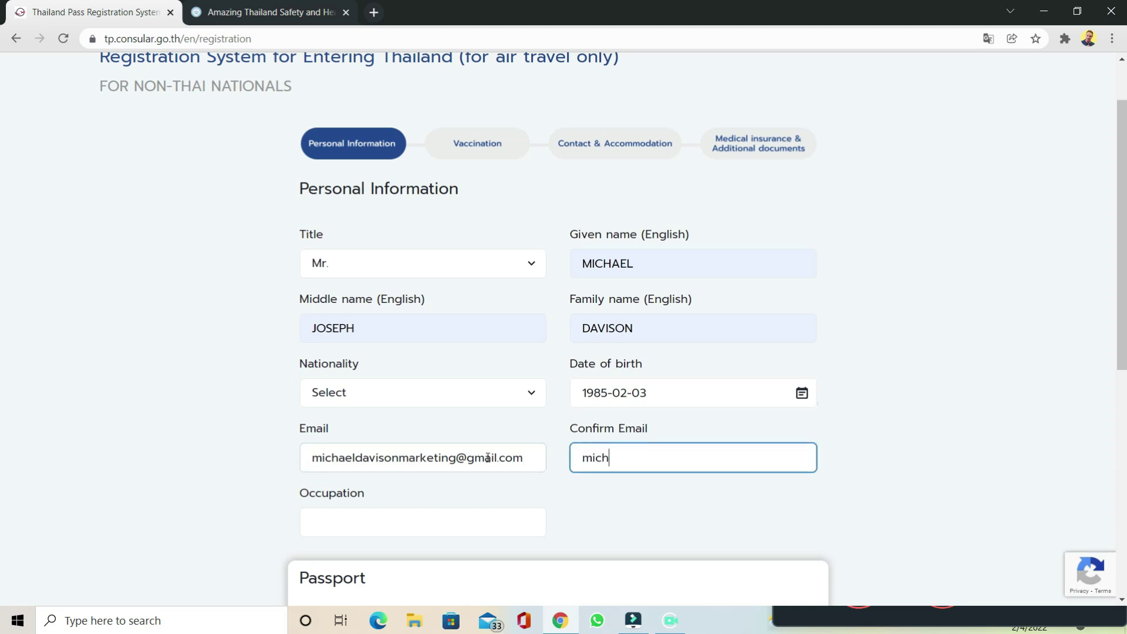
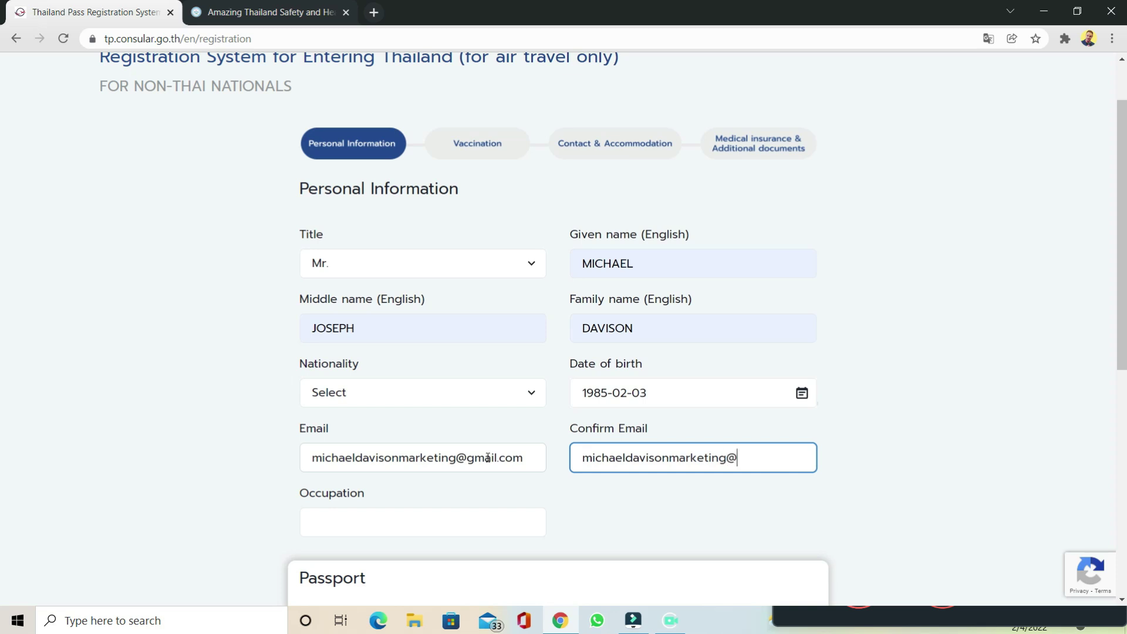
{"action": "scroll", "coordinate": [367, 415], "scroll_direction": "down", "scroll_amount": 3}
{"action": "left_click", "coordinate": [376, 372]}
{"action": "type", "text": "Digital Marketer"}
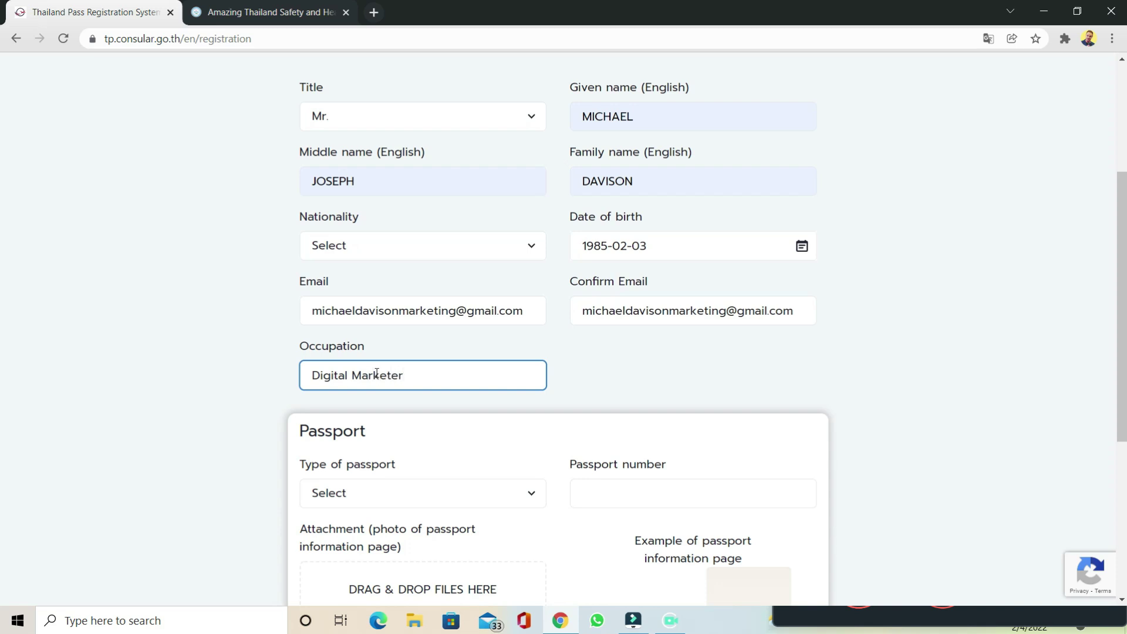
{"action": "scroll", "coordinate": [376, 373], "scroll_direction": "down", "scroll_amount": 2}
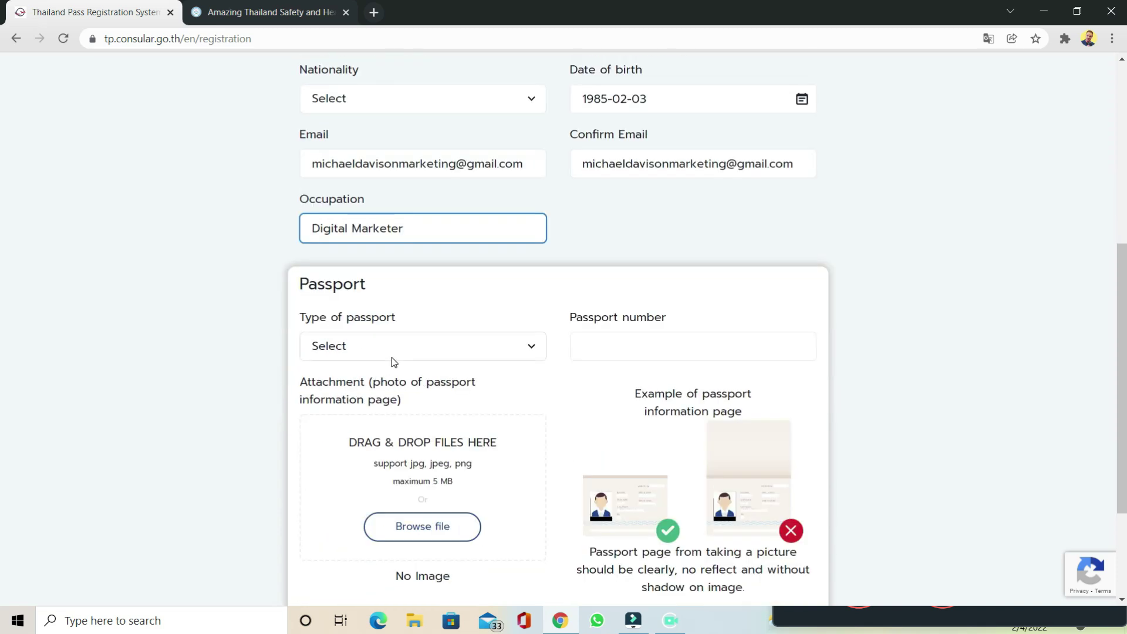
Step: Choose Ordinary Passport as the passport type and enter the passport number
{"action": "scroll", "coordinate": [394, 361], "scroll_direction": "down", "scroll_amount": 1}
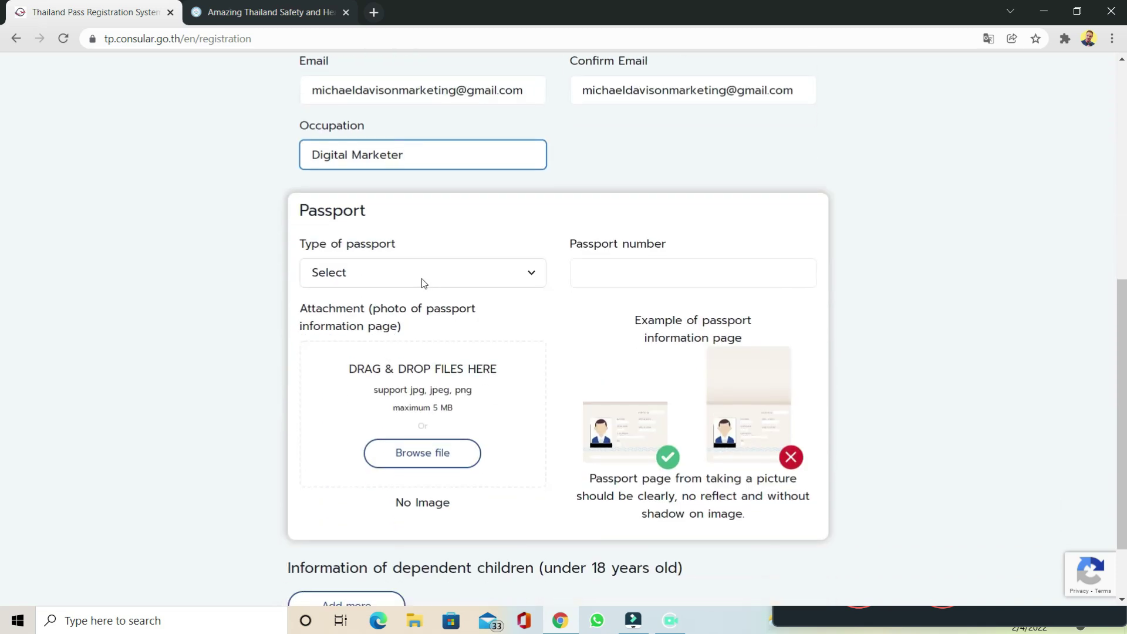
{"action": "left_click", "coordinate": [422, 279]}
{"action": "left_click", "coordinate": [412, 317]}
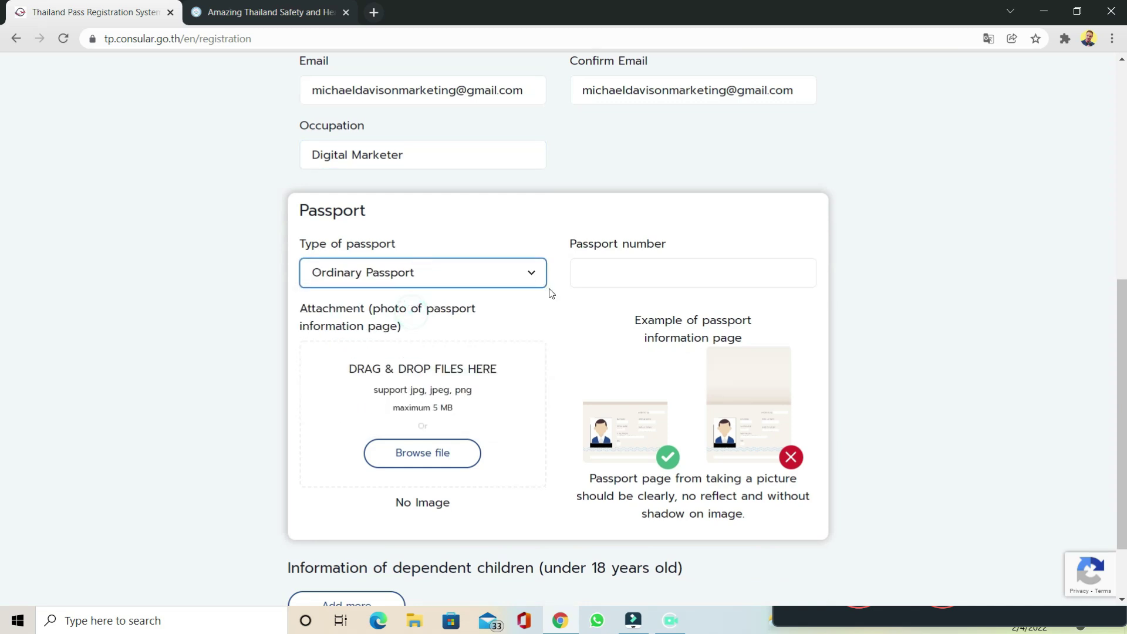
{"action": "left_click", "coordinate": [599, 267]}
{"action": "type", "text": "123"}
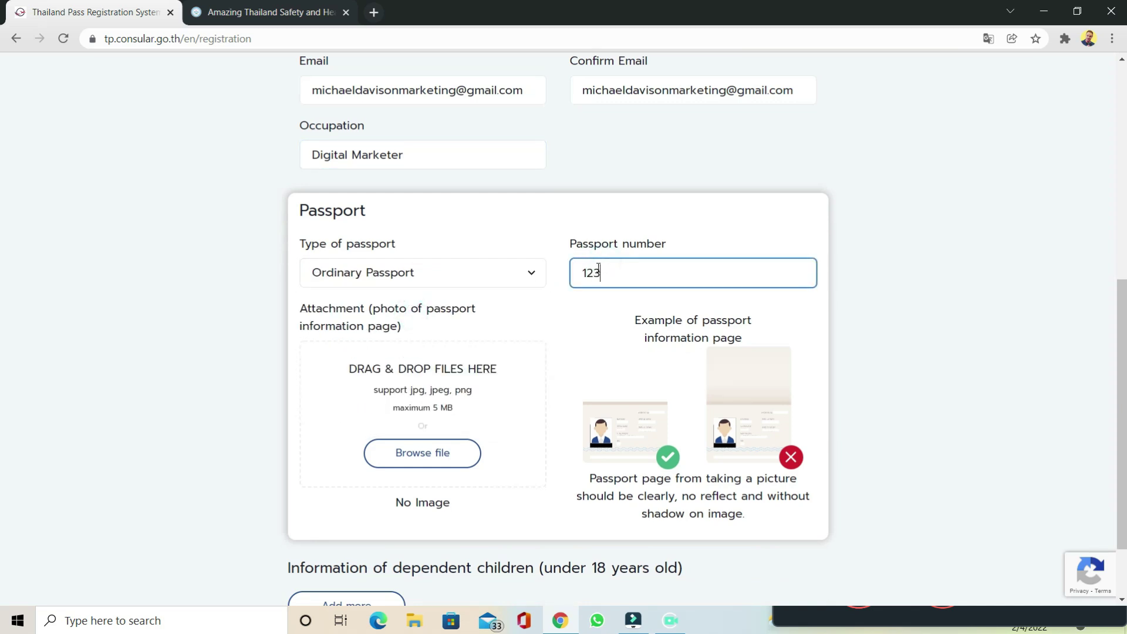
{"action": "type", "text": "456789"}
Step: Attach the passport photo from the Travel Docs folder and continue to the Vaccination step
{"action": "scroll", "coordinate": [494, 421], "scroll_direction": "down", "scroll_amount": 1}
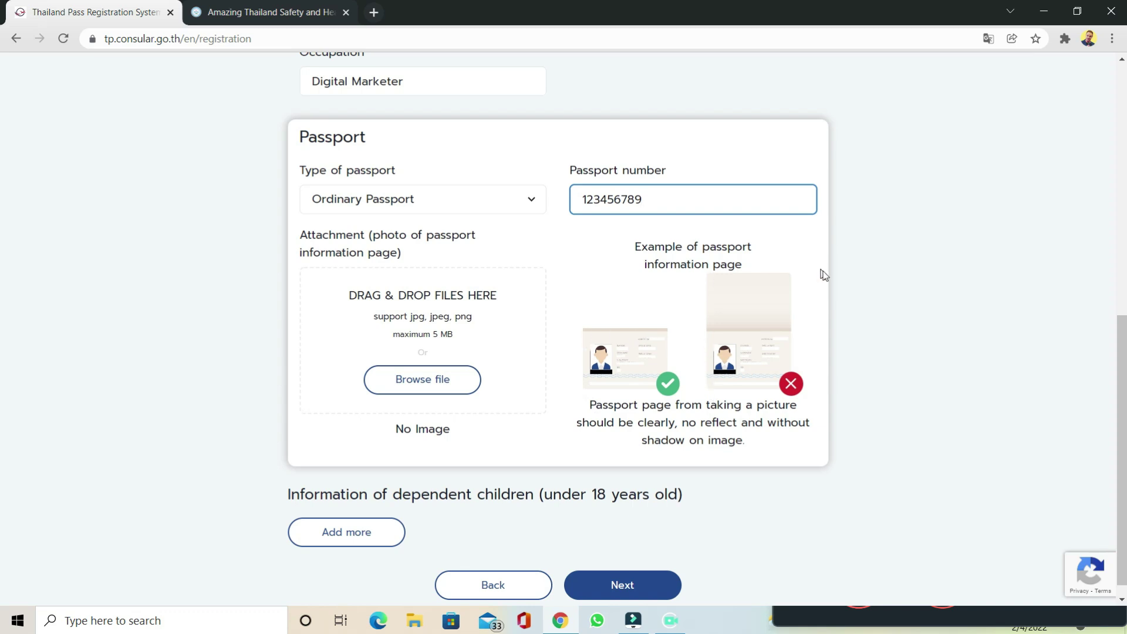
{"action": "left_click", "coordinate": [391, 380]}
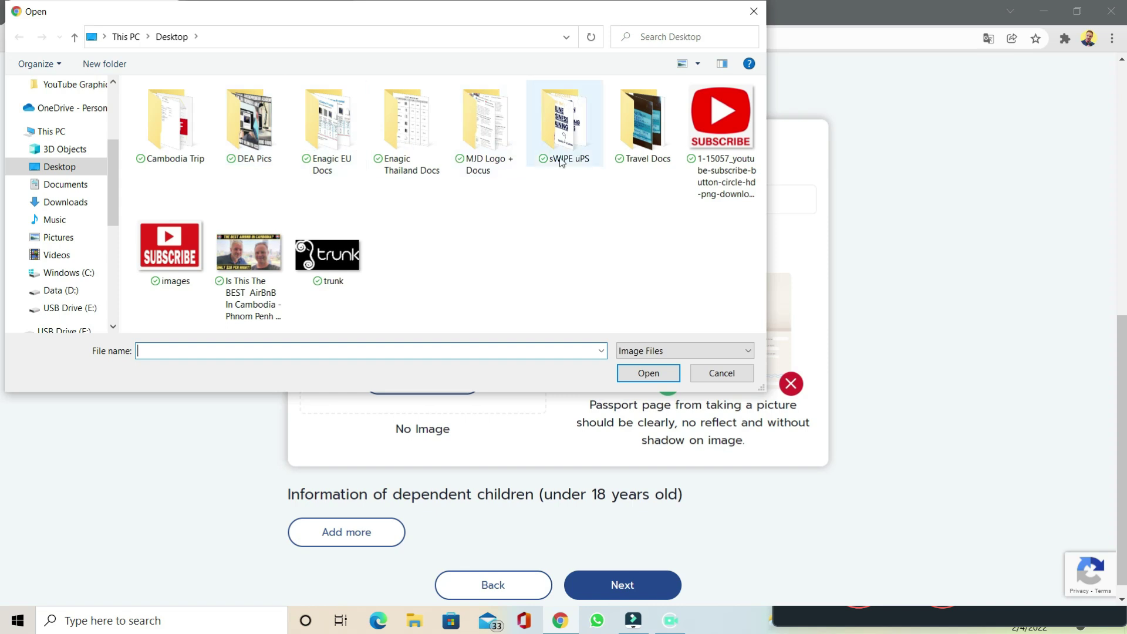
{"action": "left_click", "coordinate": [641, 161]}
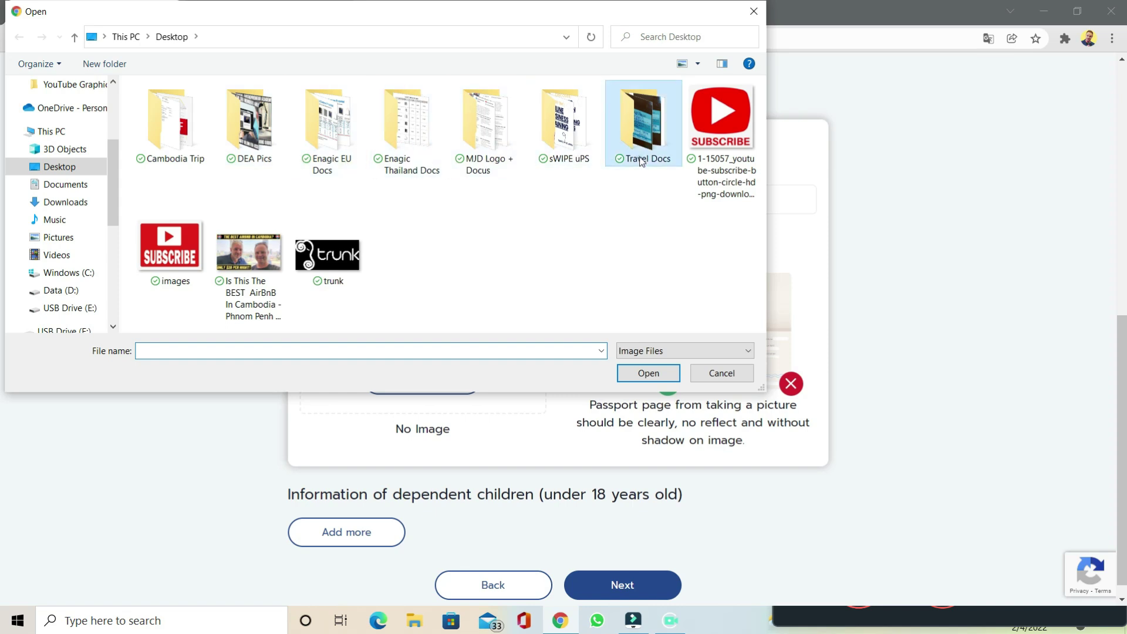
{"action": "double_click", "coordinate": [642, 161]}
{"action": "left_click", "coordinate": [152, 265]}
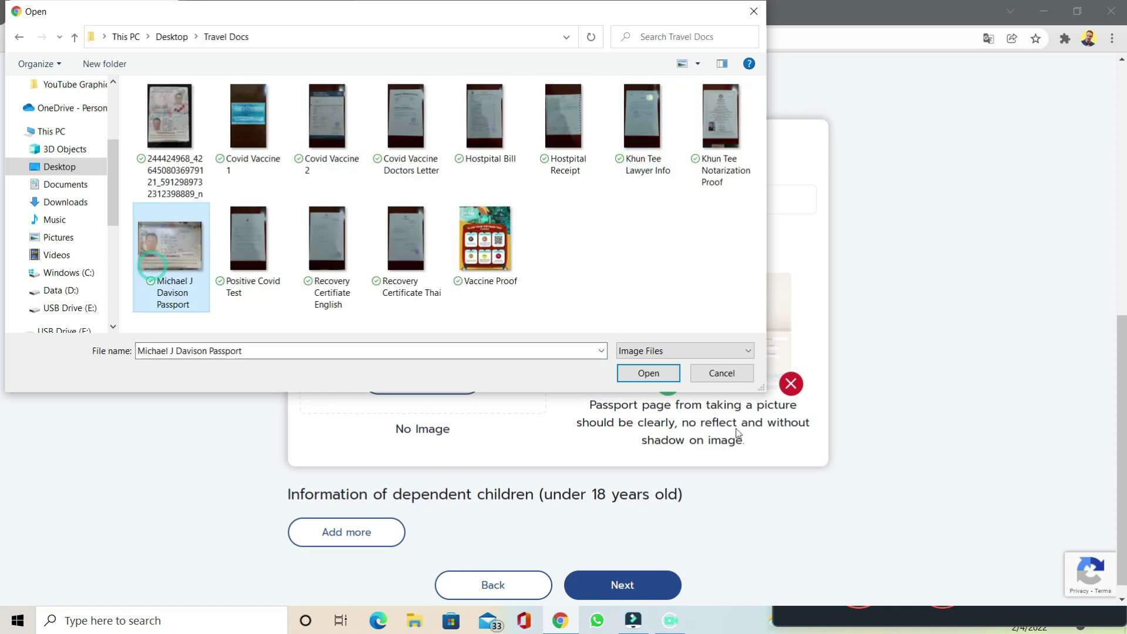
{"action": "left_click", "coordinate": [647, 374]}
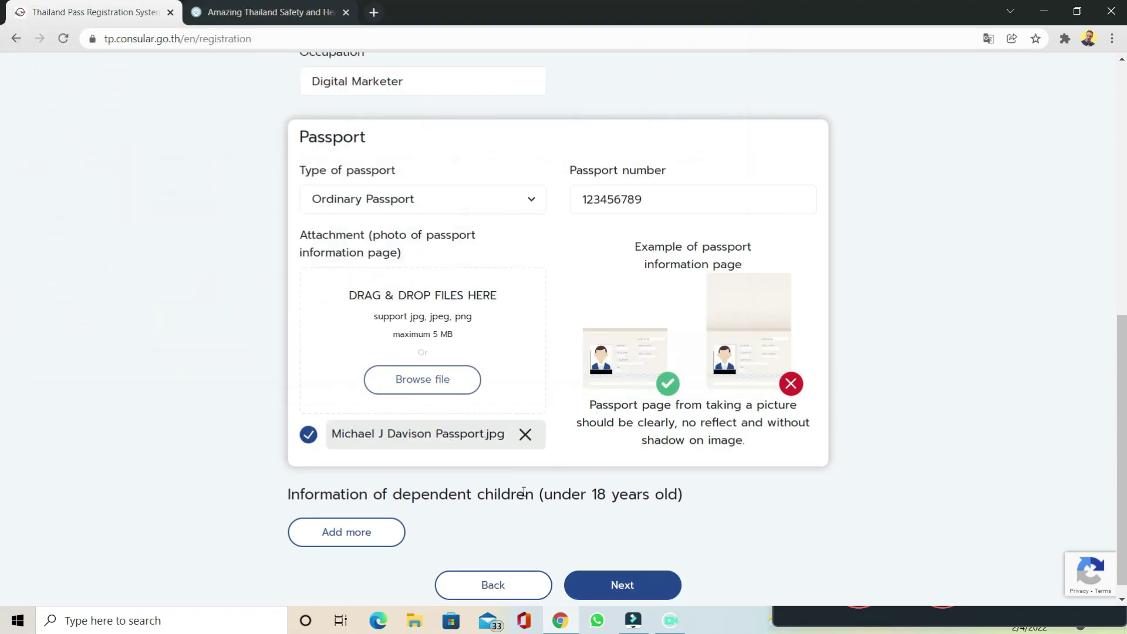
{"action": "scroll", "coordinate": [563, 524], "scroll_direction": "down", "scroll_amount": 1}
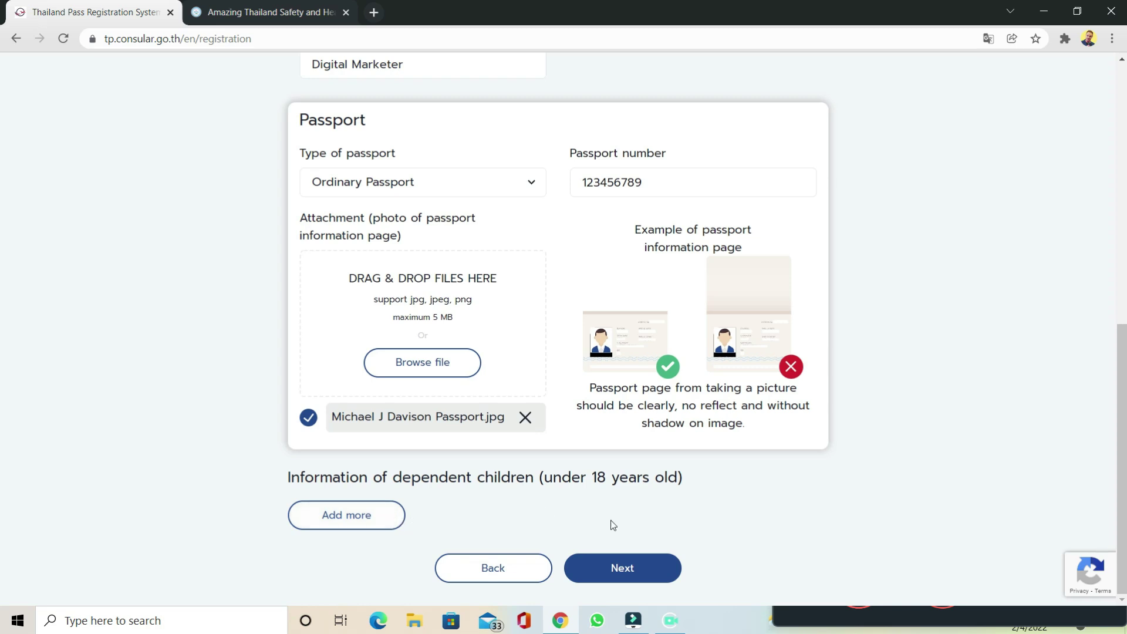
{"action": "left_click", "coordinate": [649, 578]}
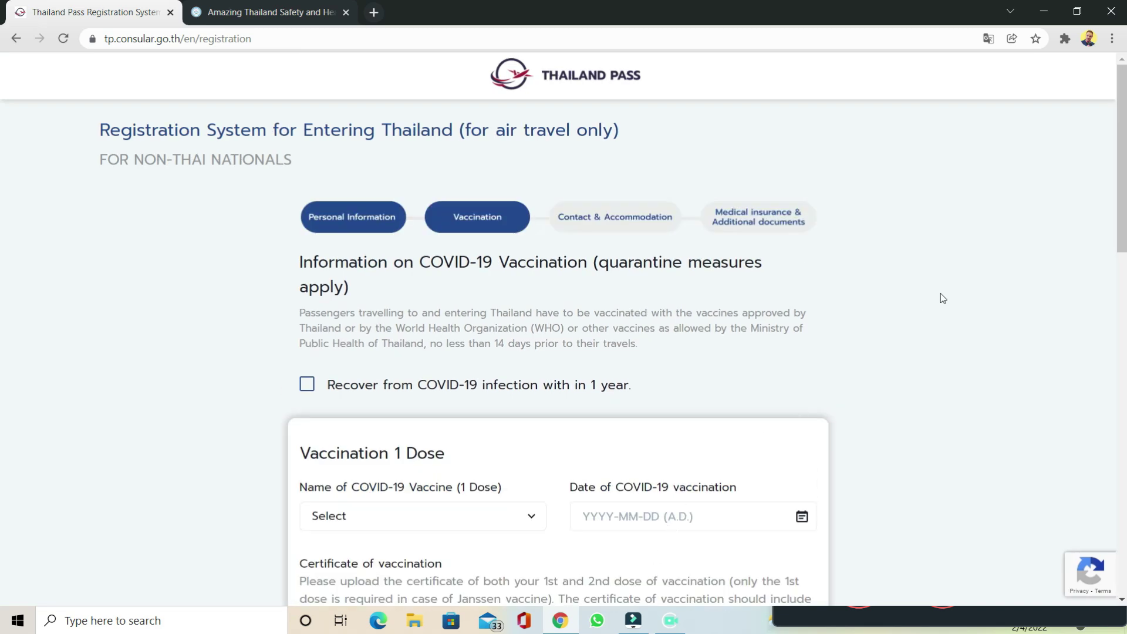
{"action": "scroll", "coordinate": [942, 297], "scroll_direction": "down", "scroll_amount": 3}
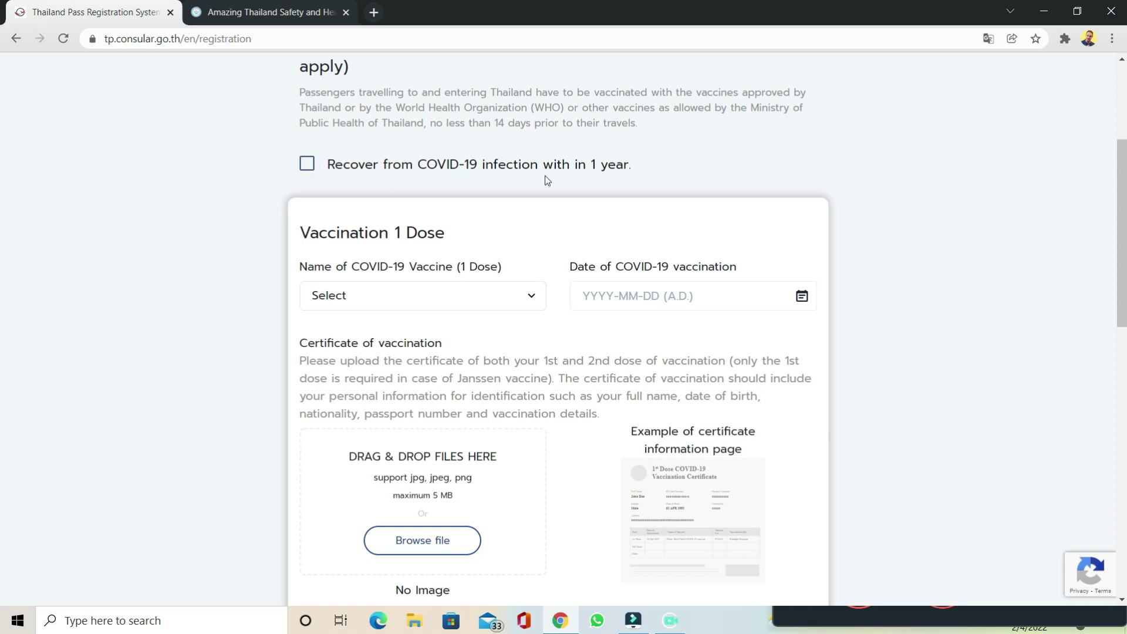
{"action": "left_click", "coordinate": [307, 167]}
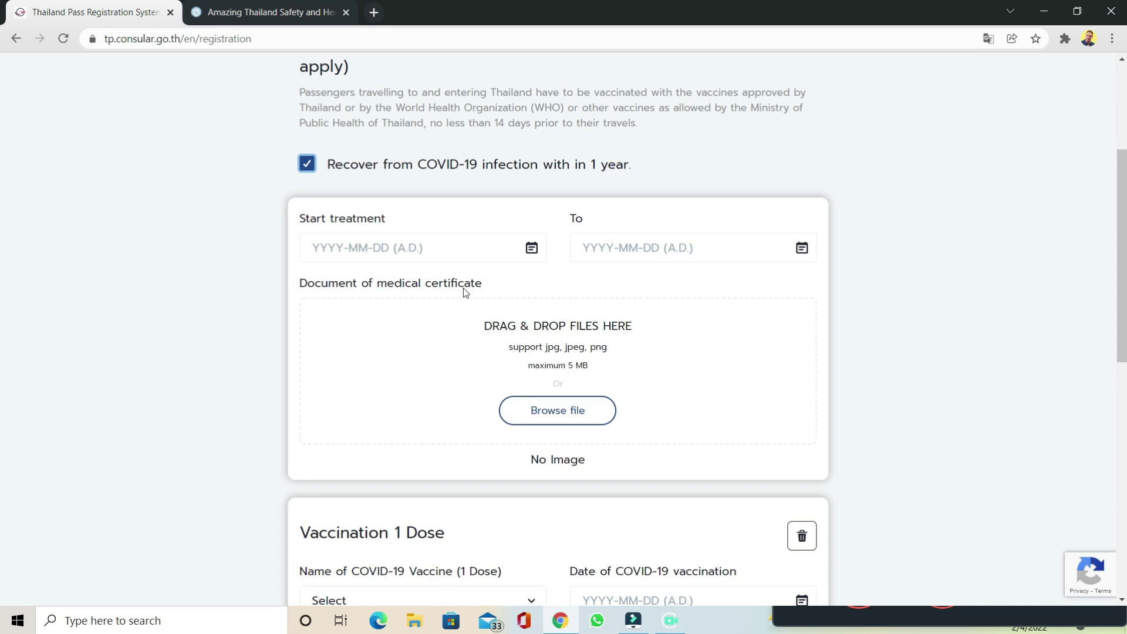
{"action": "left_click", "coordinate": [304, 165]}
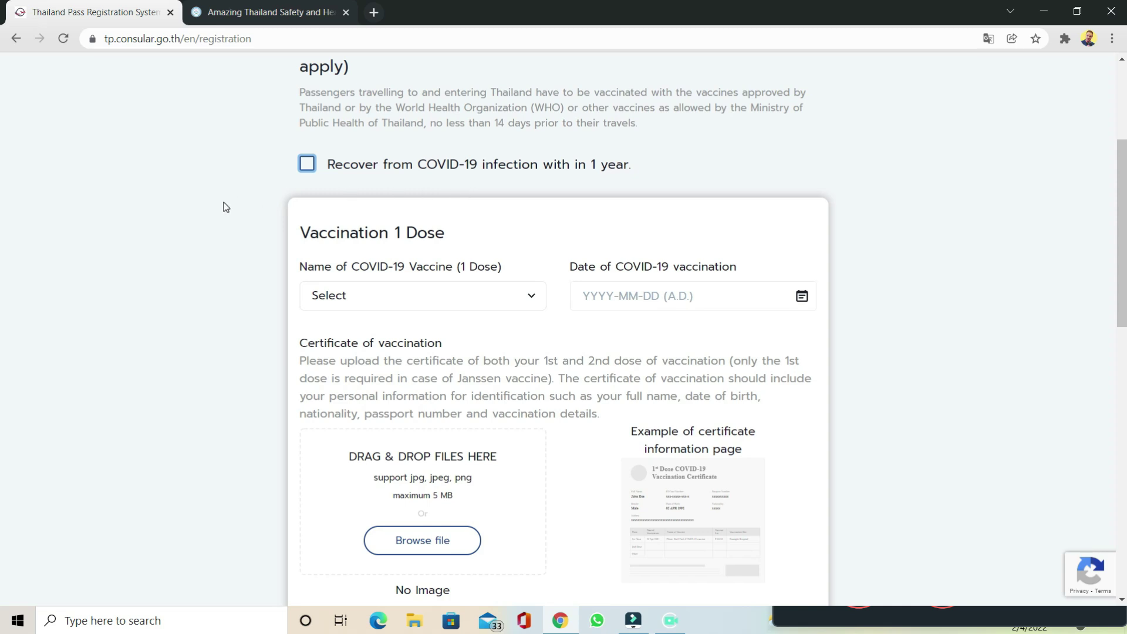
Step: Set the first dose to AstraZeneca given on 2021-03-01
{"action": "scroll", "coordinate": [226, 207], "scroll_direction": "down", "scroll_amount": 3}
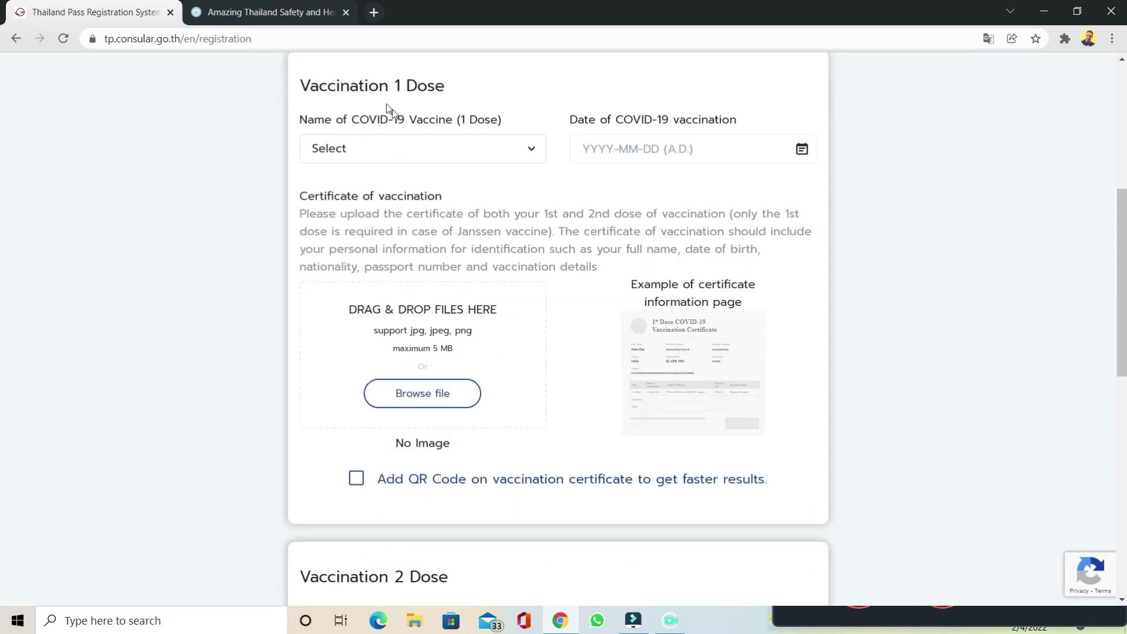
{"action": "left_click", "coordinate": [515, 156]}
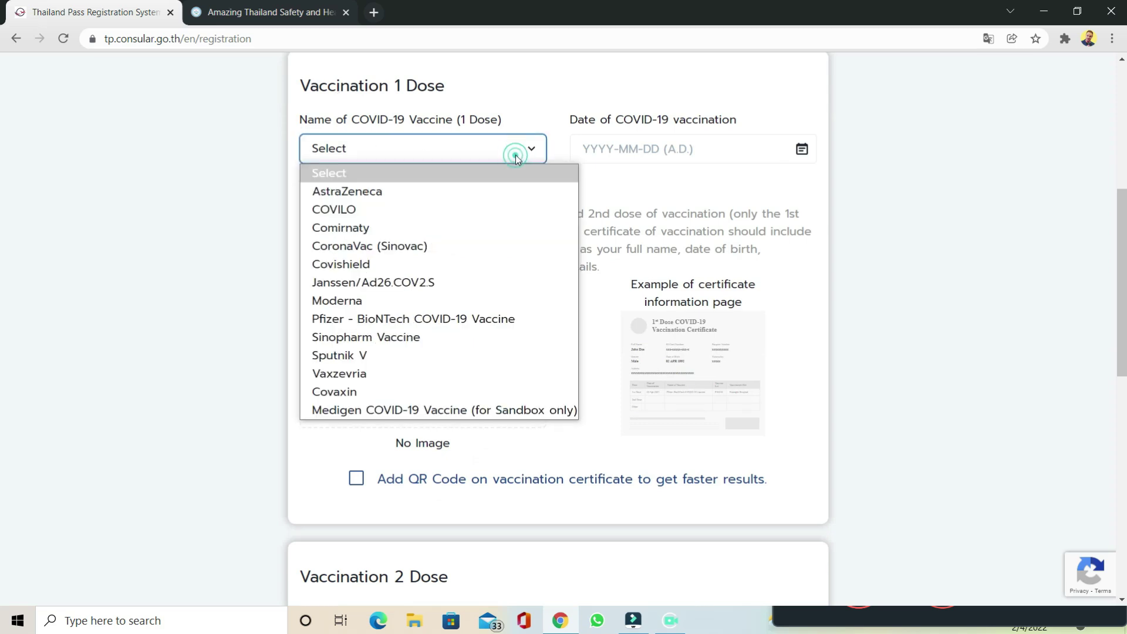
{"action": "left_click", "coordinate": [472, 194]}
{"action": "left_click", "coordinate": [676, 148]}
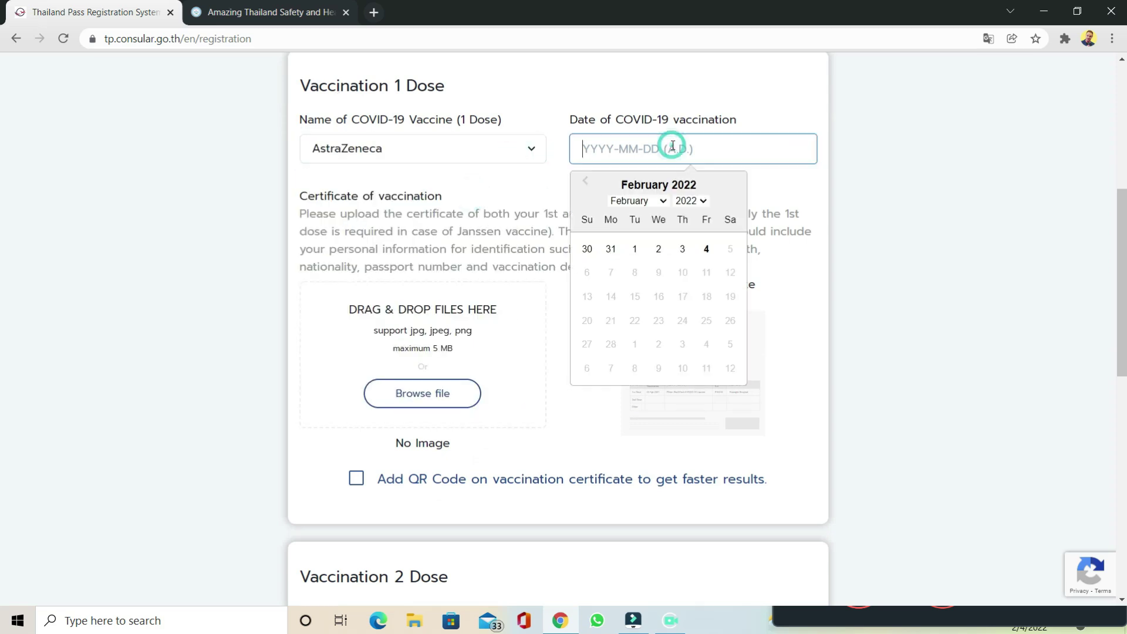
{"action": "left_click", "coordinate": [703, 202]}
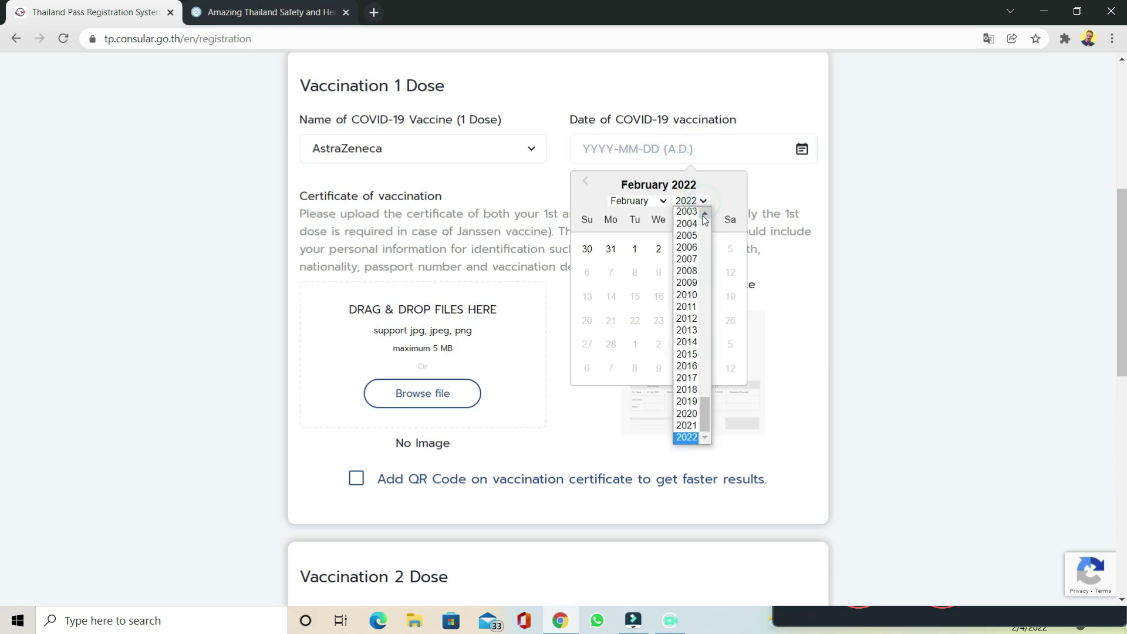
{"action": "left_click", "coordinate": [694, 427]}
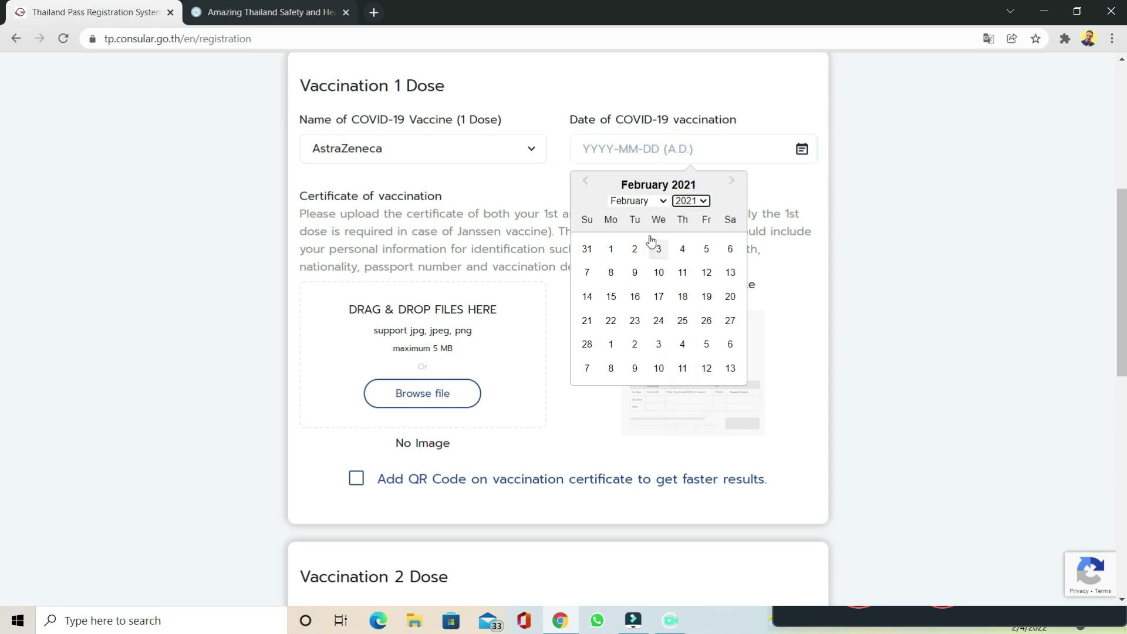
{"action": "left_click", "coordinate": [656, 202]}
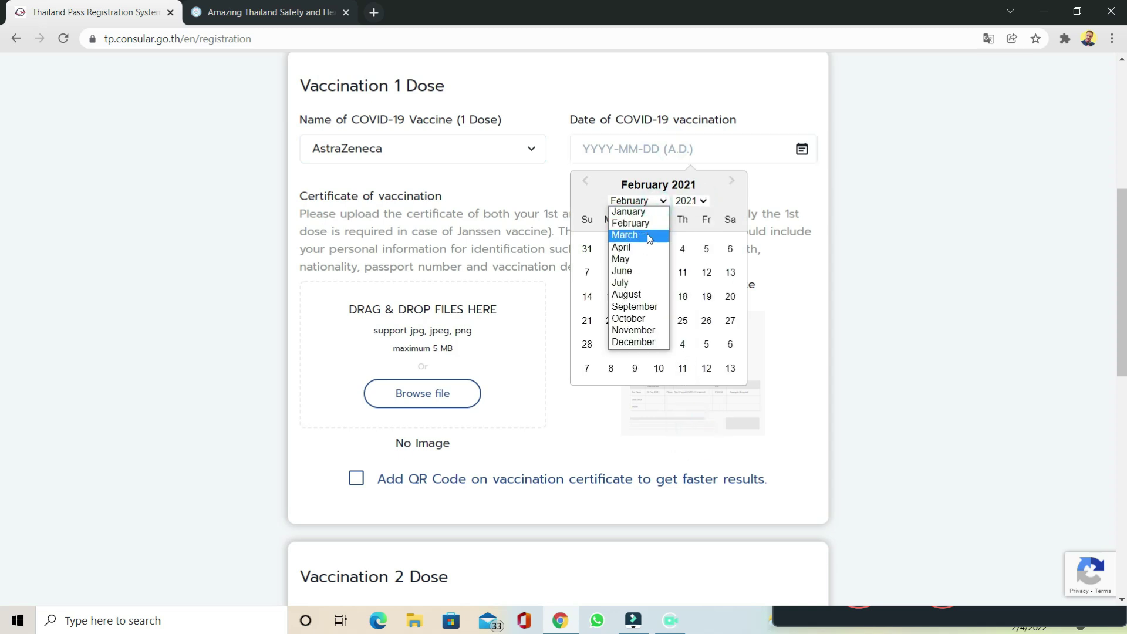
{"action": "left_click", "coordinate": [645, 234]}
{"action": "left_click", "coordinate": [611, 249]}
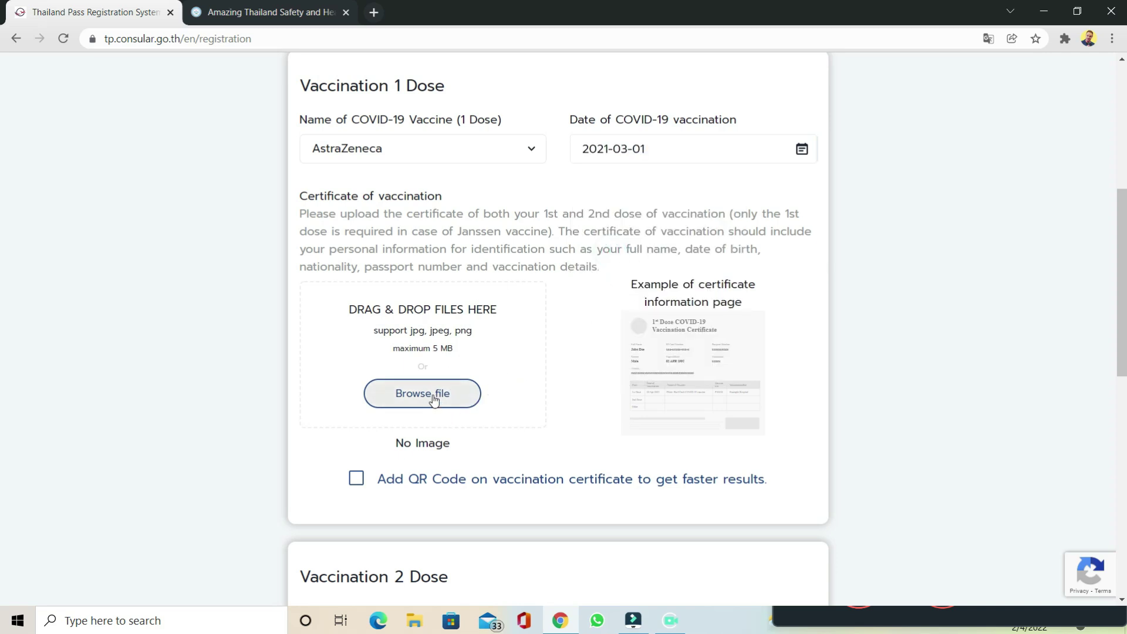
Step: Upload Vaccine Proof.jpg as the first-dose certificate, leaving the QR code section off
{"action": "left_click", "coordinate": [397, 405]}
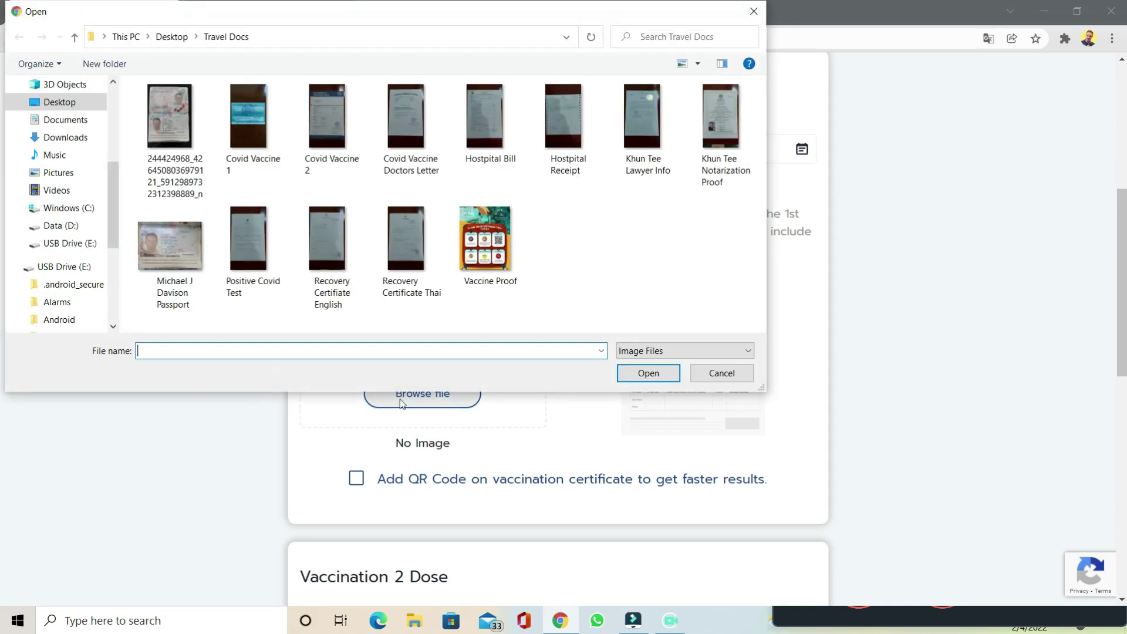
{"action": "left_click", "coordinate": [423, 134]}
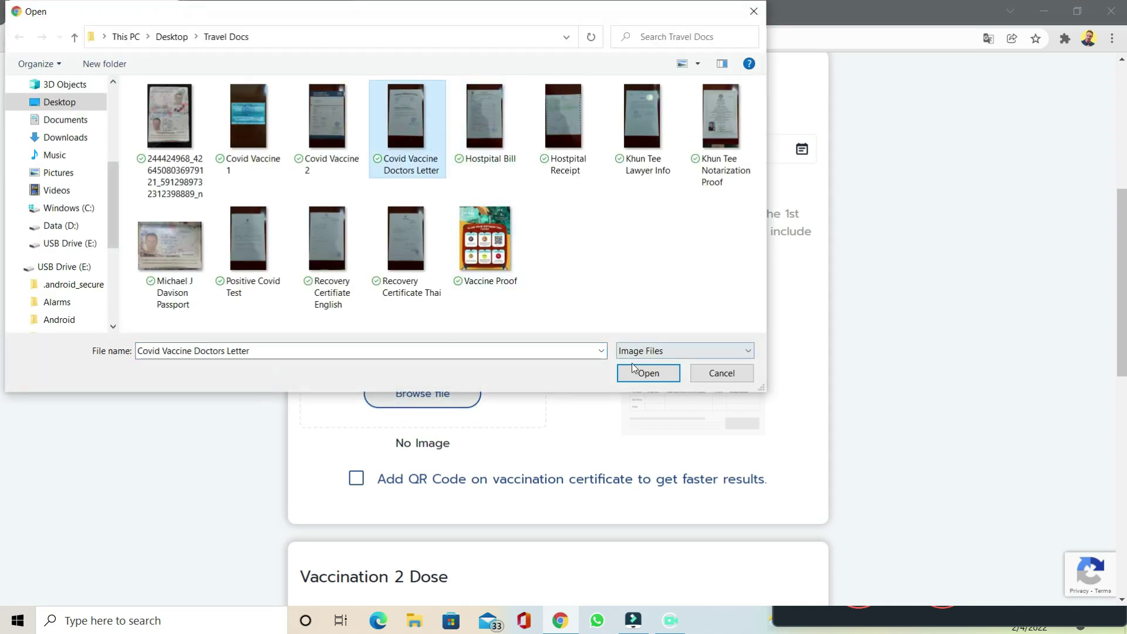
{"action": "left_click", "coordinate": [504, 259]}
{"action": "left_click", "coordinate": [666, 373]}
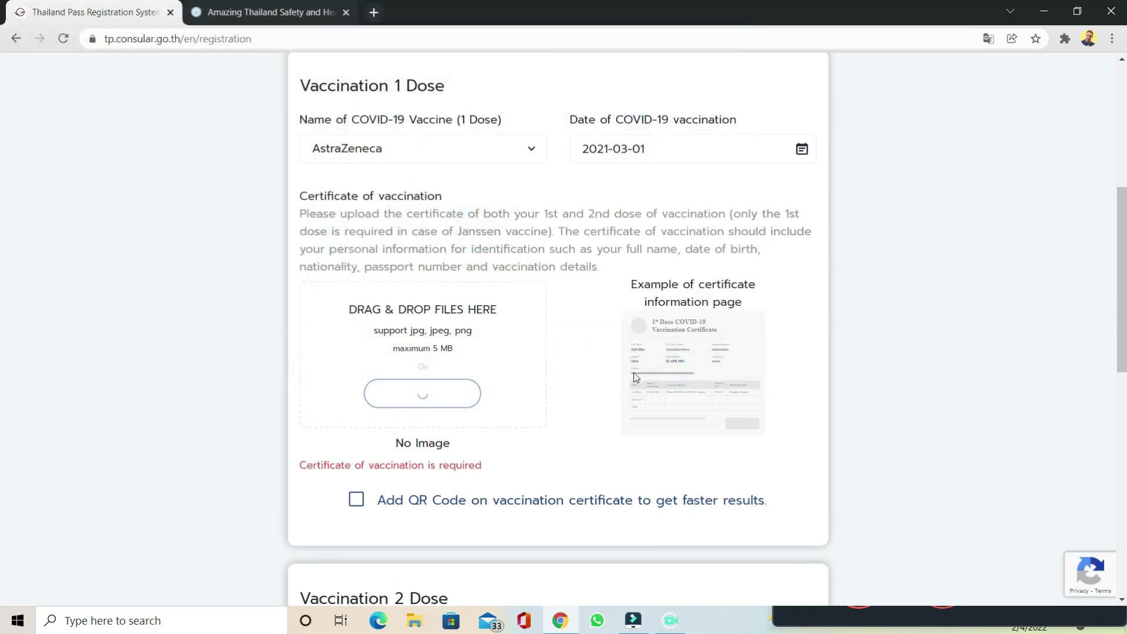
{"action": "left_click", "coordinate": [360, 501]}
{"action": "scroll", "coordinate": [514, 482], "scroll_direction": "down", "scroll_amount": 5}
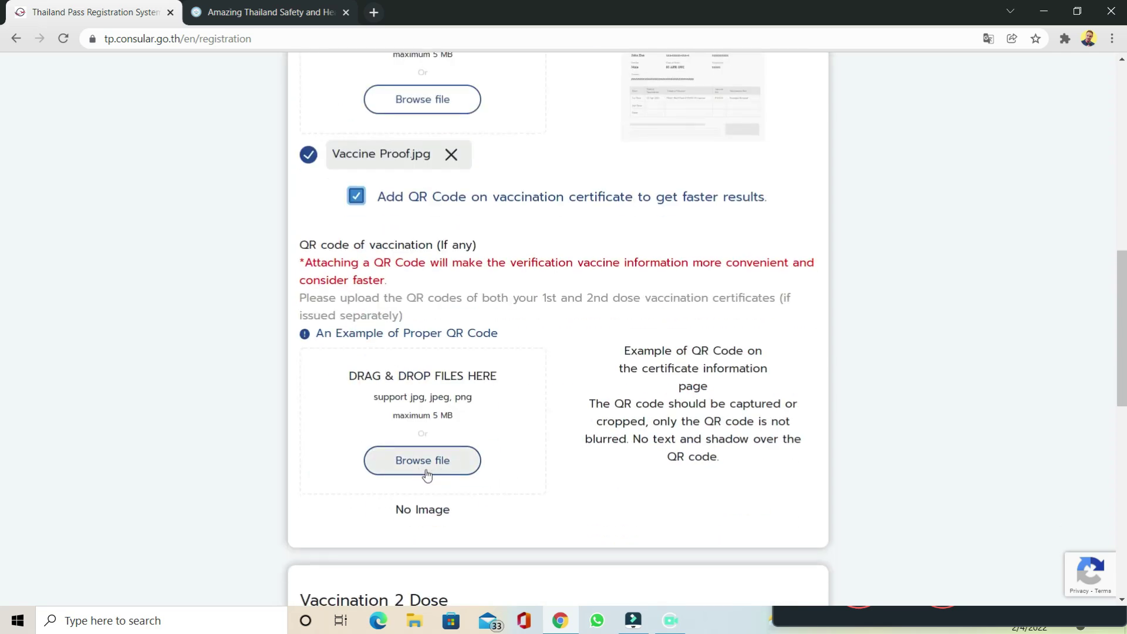
{"action": "left_click", "coordinate": [356, 199]}
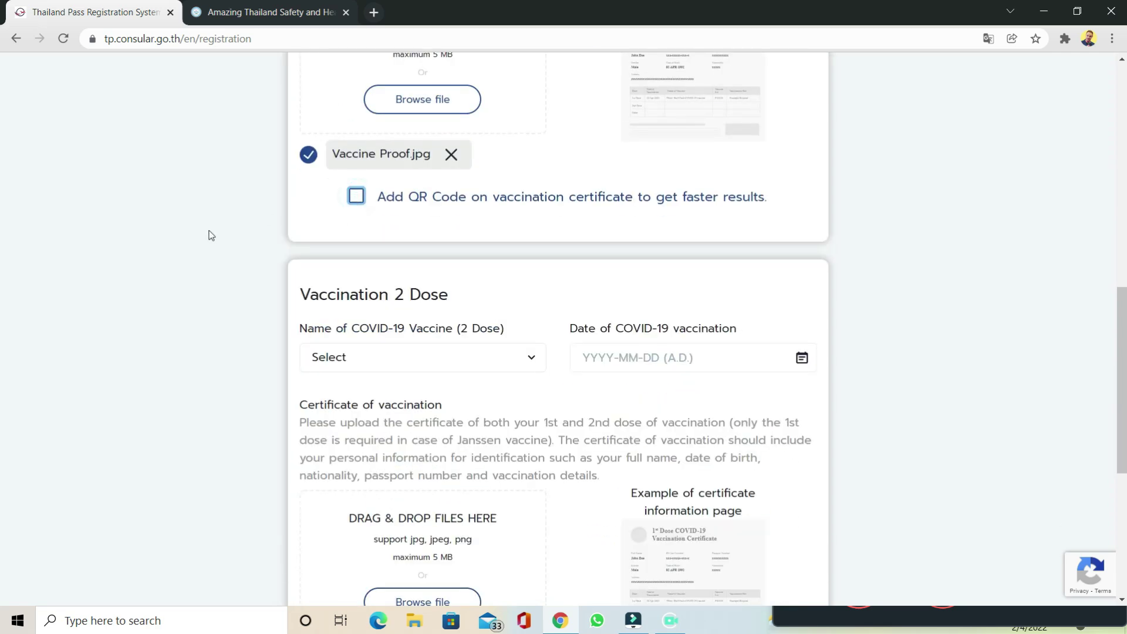
Step: Record the second vaccine dose as AstraZeneca, dated 2021-05-01
{"action": "scroll", "coordinate": [484, 154], "scroll_direction": "down", "scroll_amount": 4}
{"action": "left_click", "coordinate": [492, 139]}
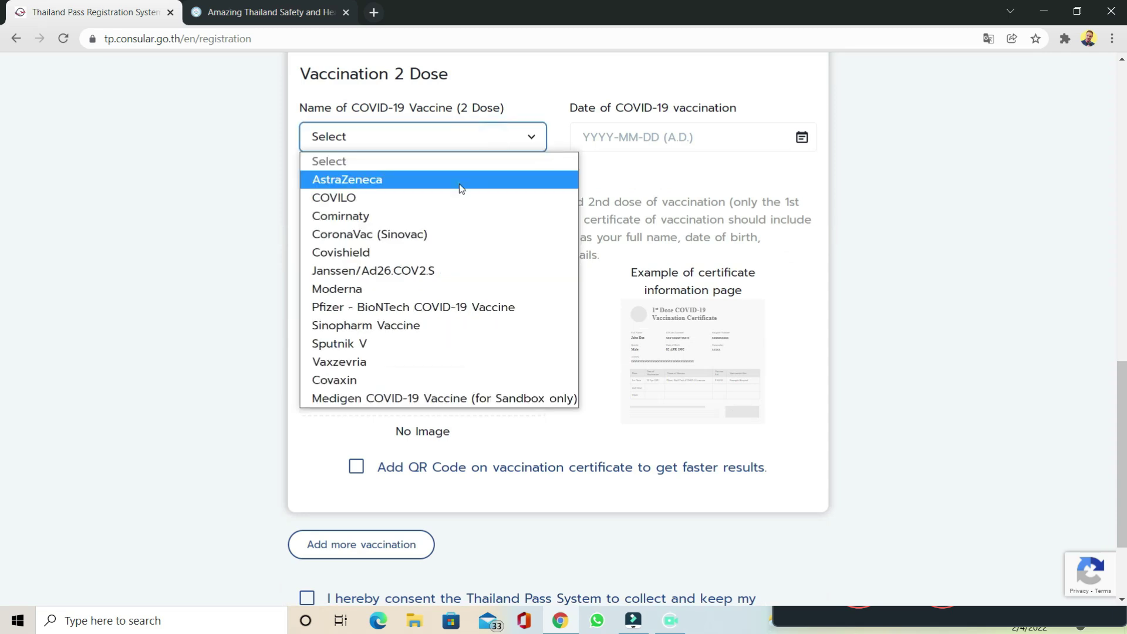
{"action": "left_click", "coordinate": [459, 183]}
{"action": "left_click", "coordinate": [751, 144]}
{"action": "left_click", "coordinate": [661, 189]}
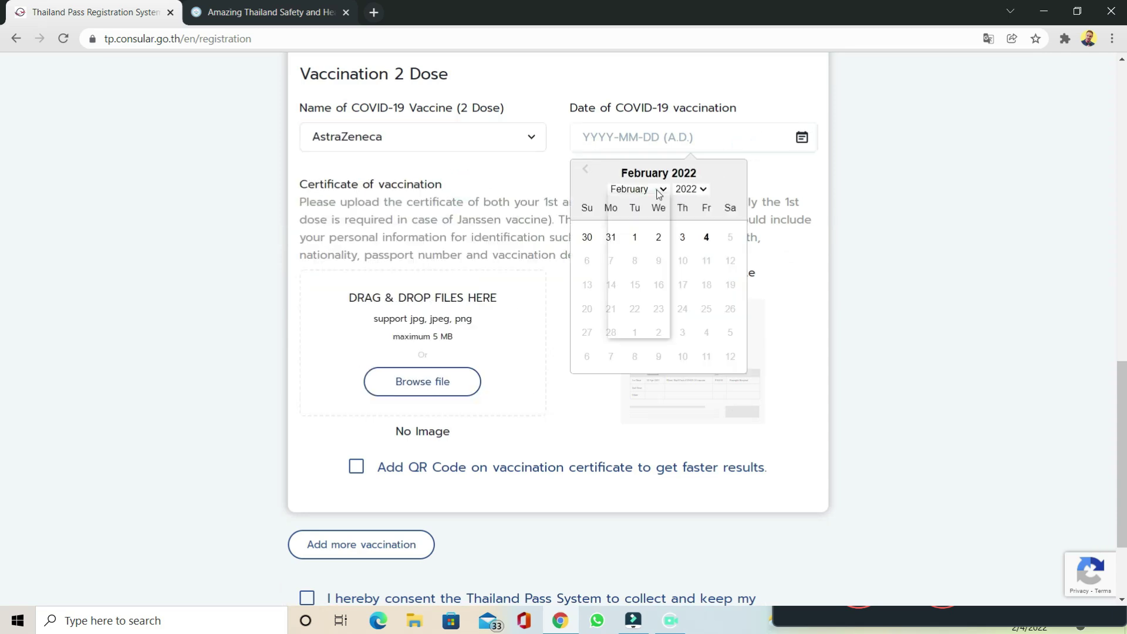
{"action": "left_click", "coordinate": [654, 250]}
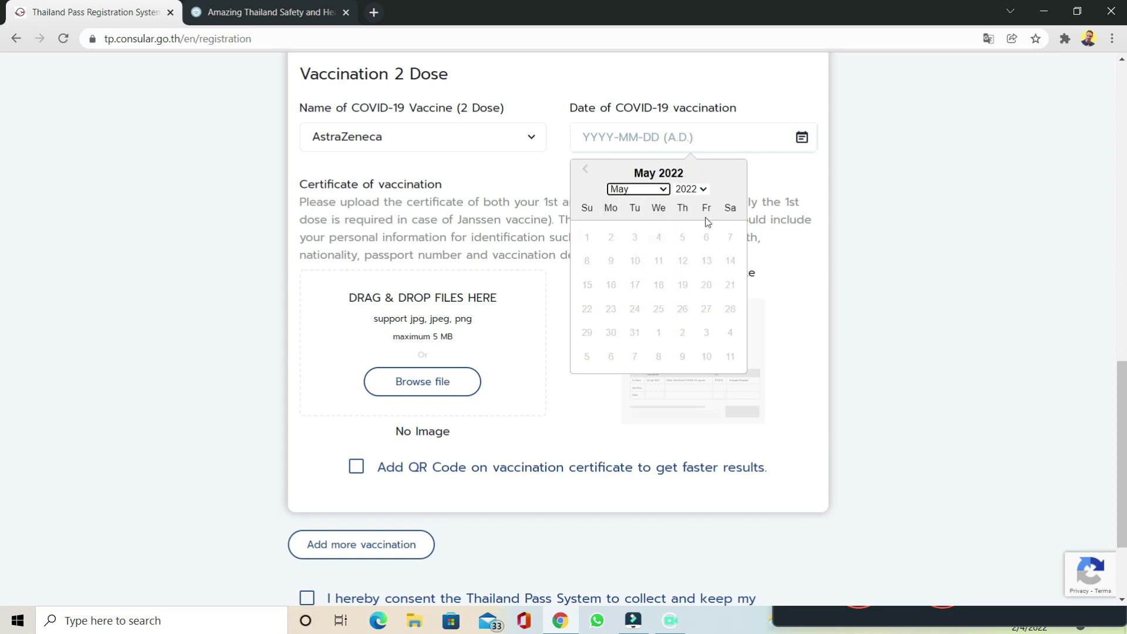
{"action": "left_click", "coordinate": [695, 189]}
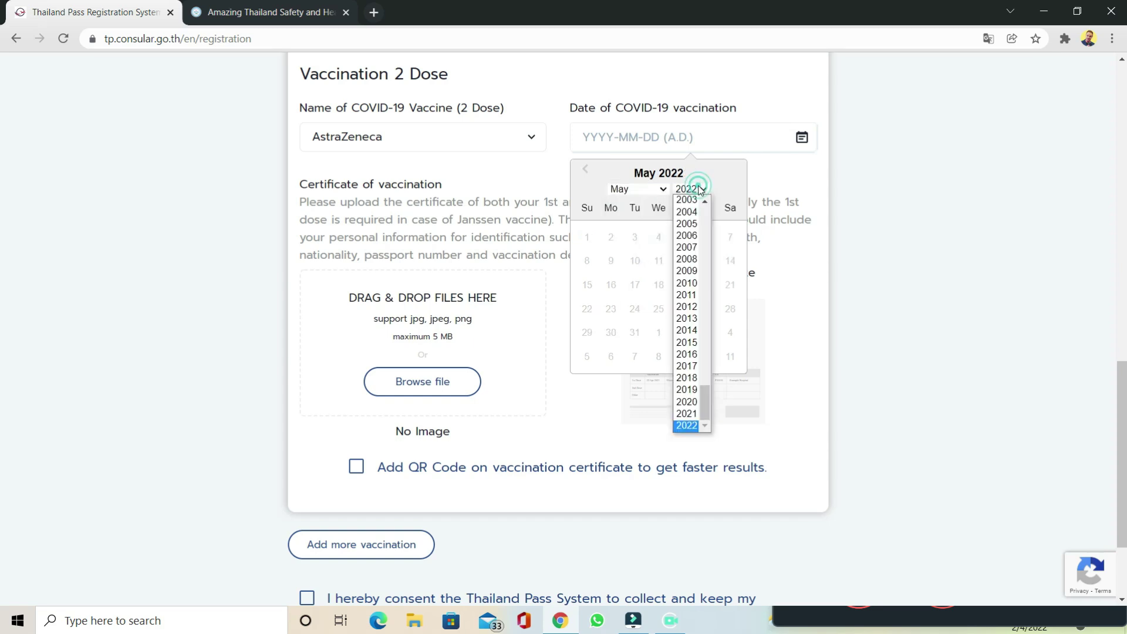
{"action": "left_click", "coordinate": [692, 409]}
{"action": "left_click", "coordinate": [730, 237]}
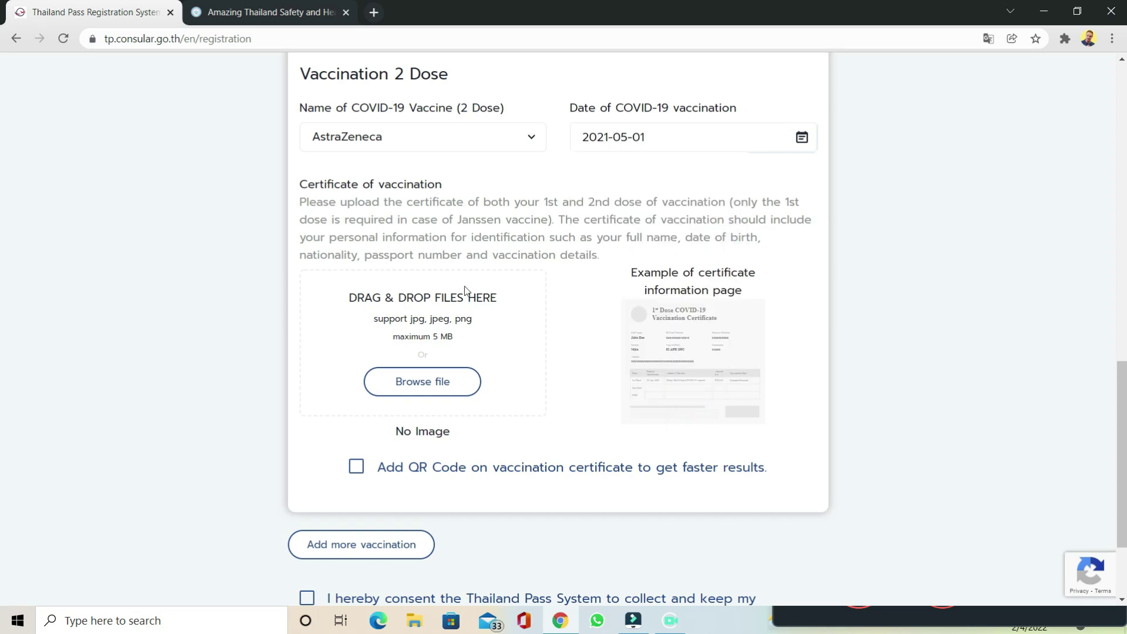
Step: Upload Vaccine Proof.jpg as the certificate and agree to keeping the vaccination record
{"action": "left_click", "coordinate": [455, 383]}
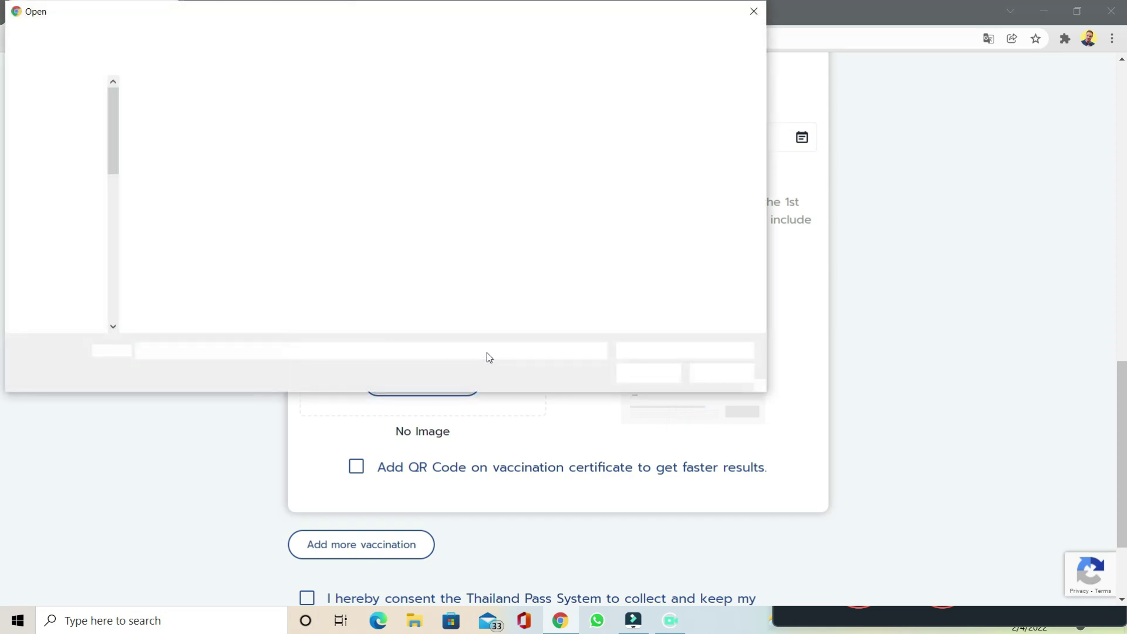
{"action": "left_click", "coordinate": [483, 264]}
{"action": "left_click", "coordinate": [648, 373]}
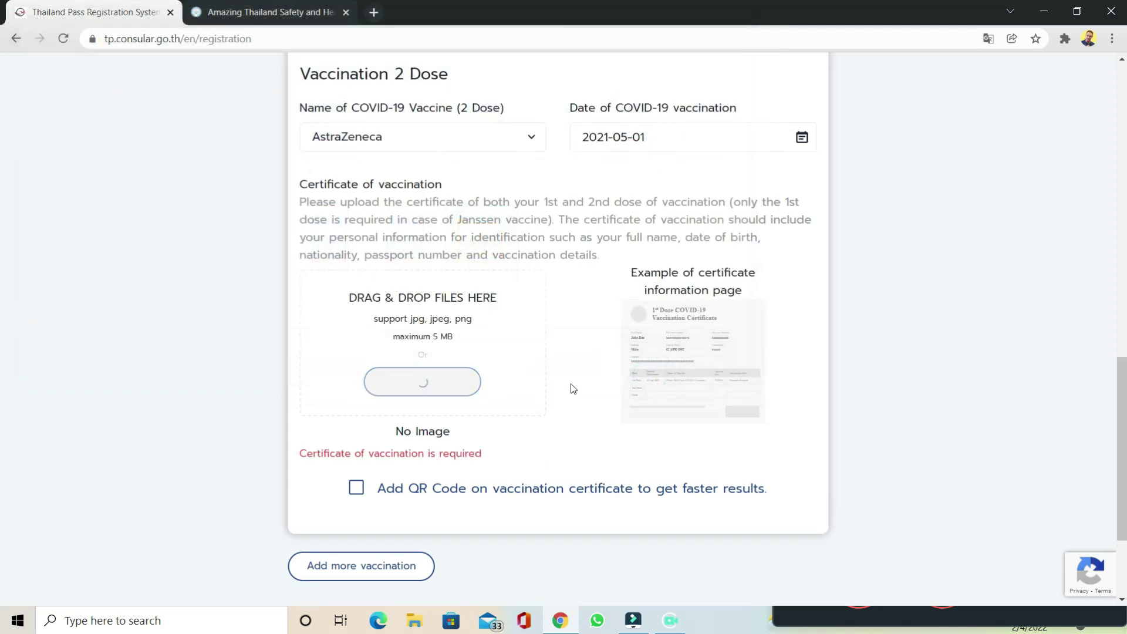
{"action": "scroll", "coordinate": [217, 380], "scroll_direction": "down", "scroll_amount": 3}
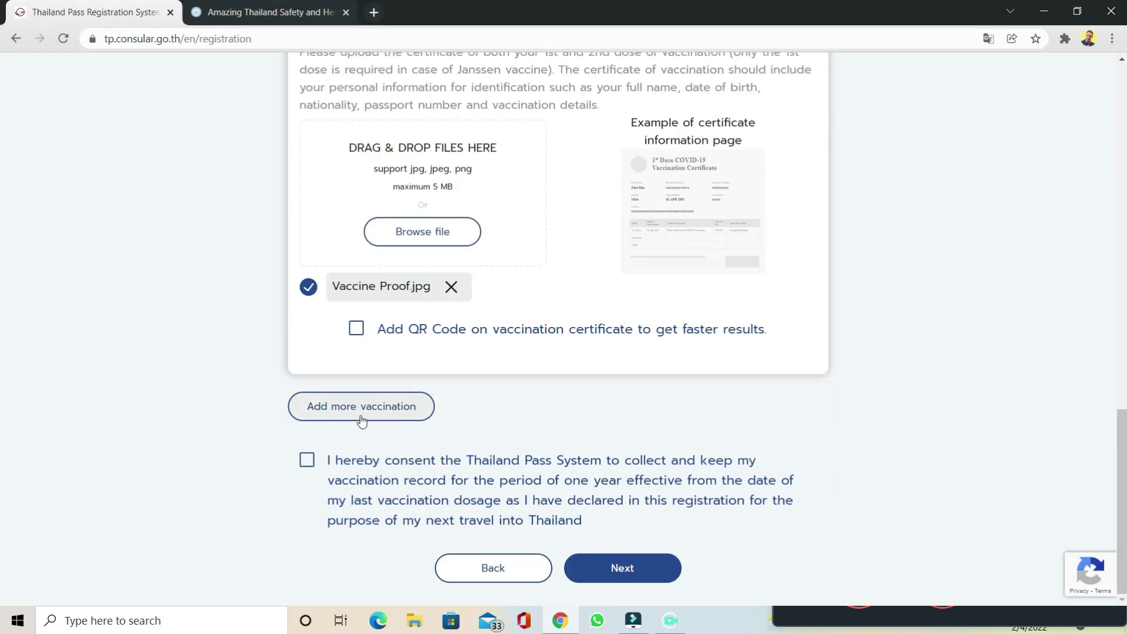
{"action": "left_click", "coordinate": [307, 461]}
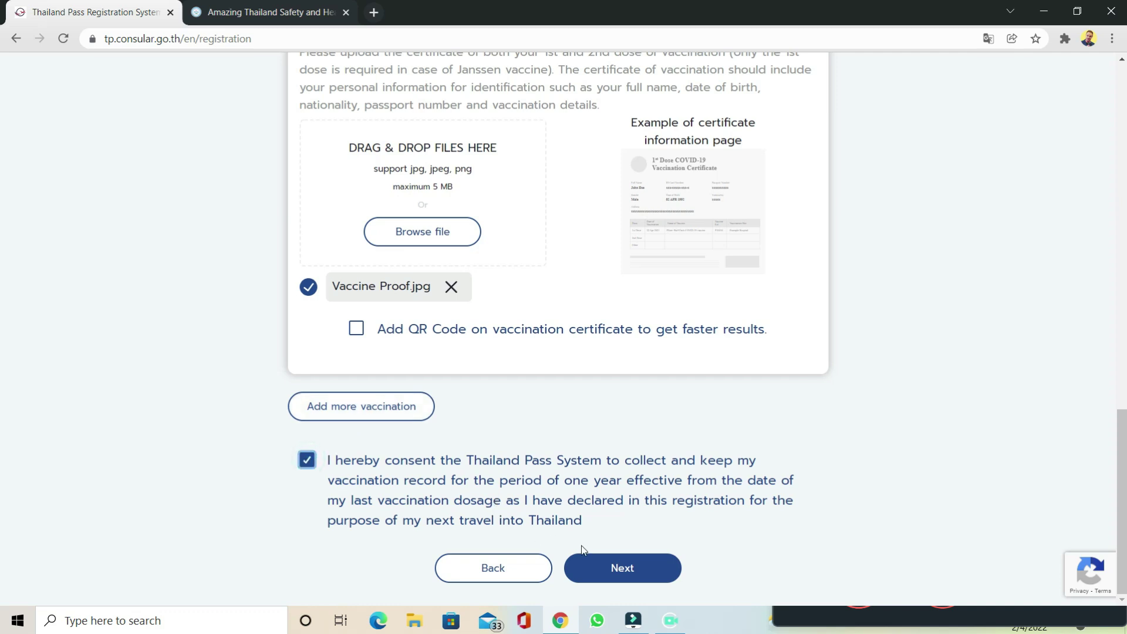
Step: Submit the vaccination step and scroll through the Booking Accommodation Info text
{"action": "left_click", "coordinate": [604, 570]}
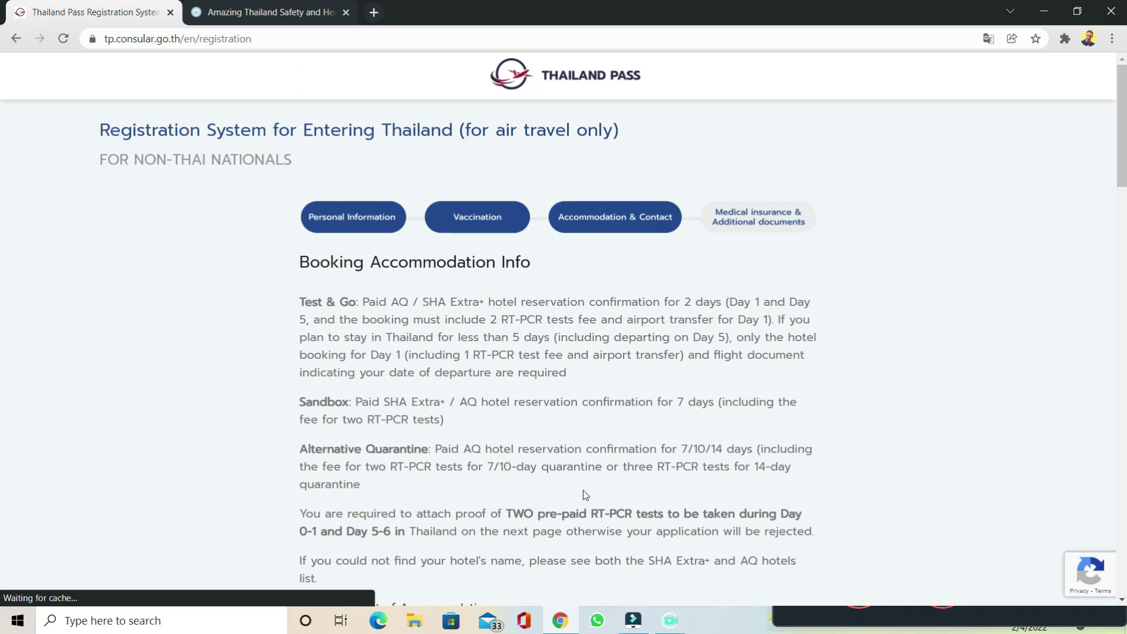
{"action": "scroll", "coordinate": [857, 276], "scroll_direction": "down", "scroll_amount": 6}
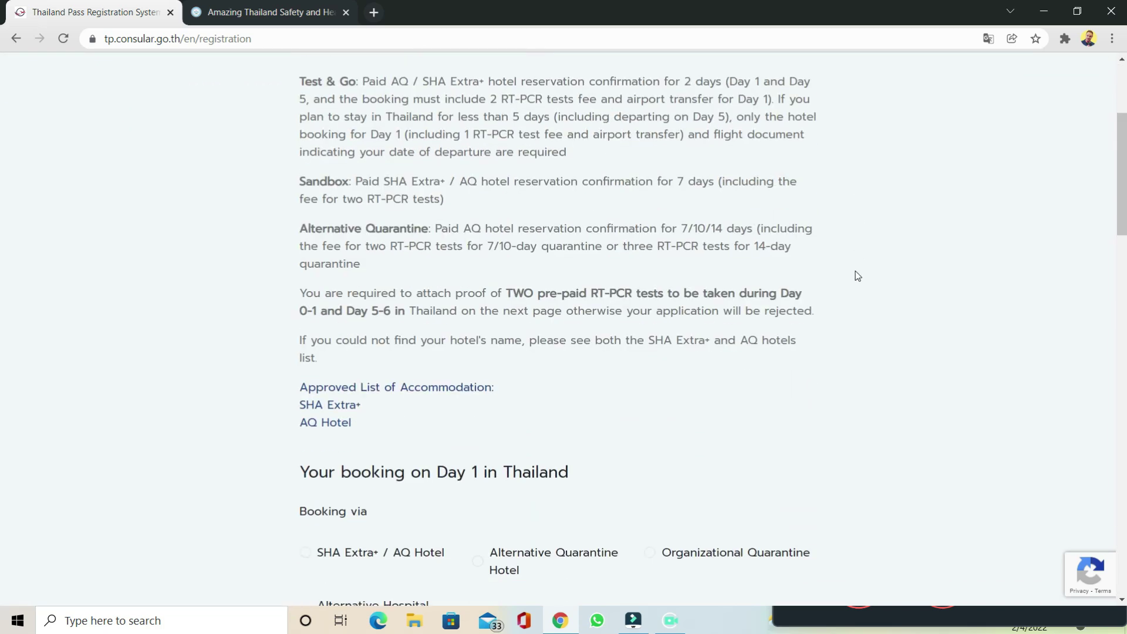
{"action": "scroll", "coordinate": [858, 275], "scroll_direction": "down", "scroll_amount": 3}
{"action": "scroll", "coordinate": [857, 275], "scroll_direction": "up", "scroll_amount": 9}
{"action": "scroll", "coordinate": [857, 275], "scroll_direction": "down", "scroll_amount": 3}
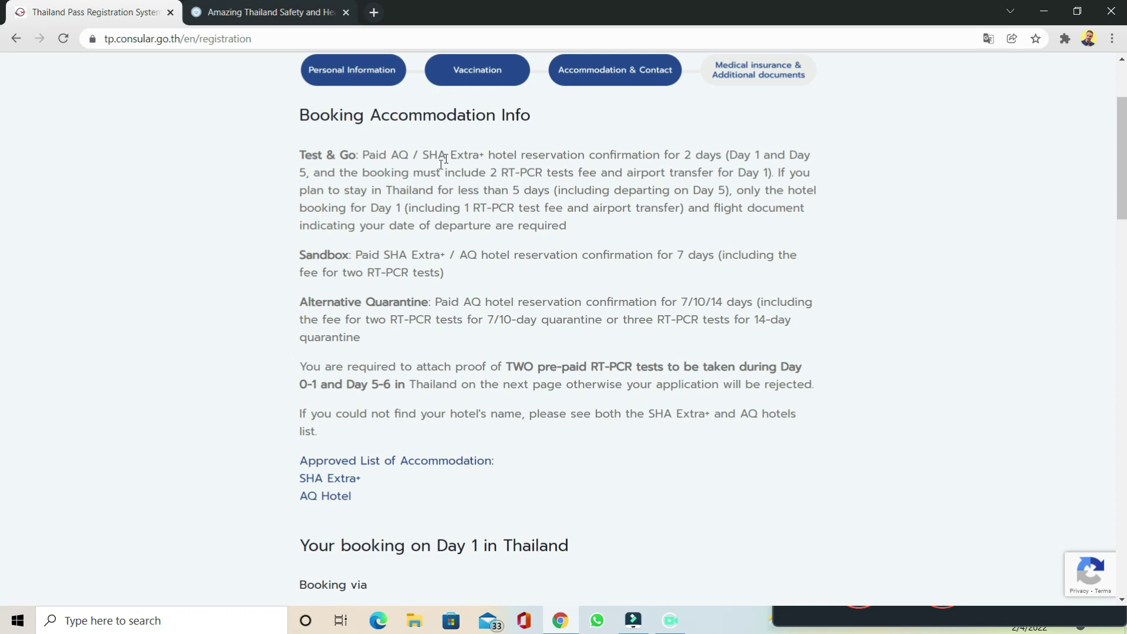
Step: Highlight the Test & Go booking requirements, clear the highlight, and scroll to the Day 1 booking form
{"action": "left_click_drag", "start_coordinate": [317, 173], "coordinate": [789, 234]}
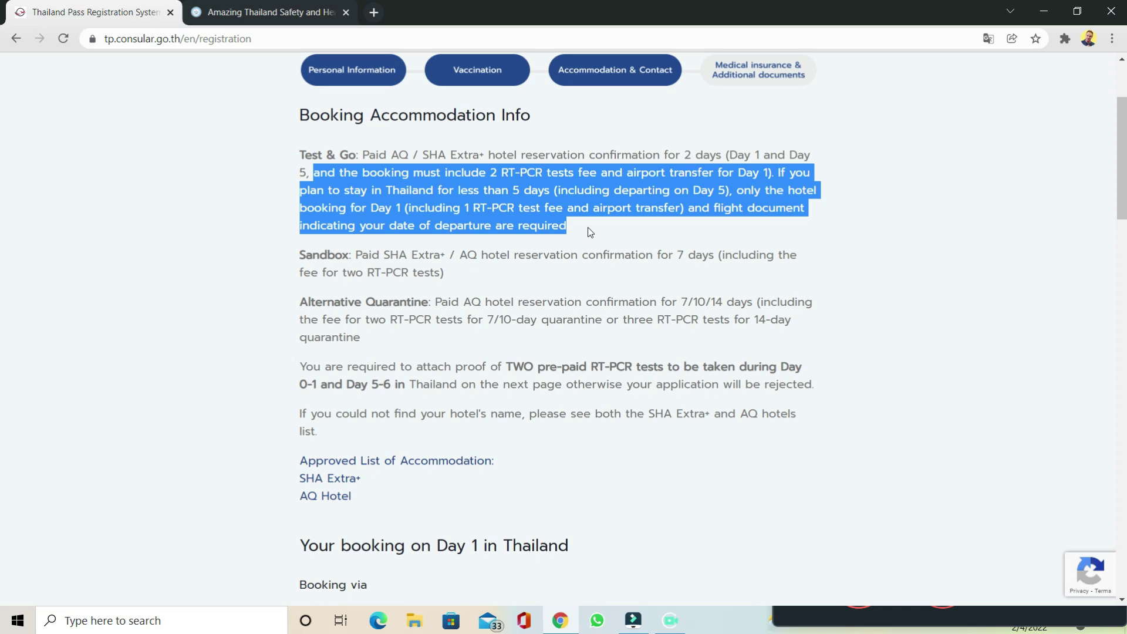
{"action": "left_click", "coordinate": [874, 270]}
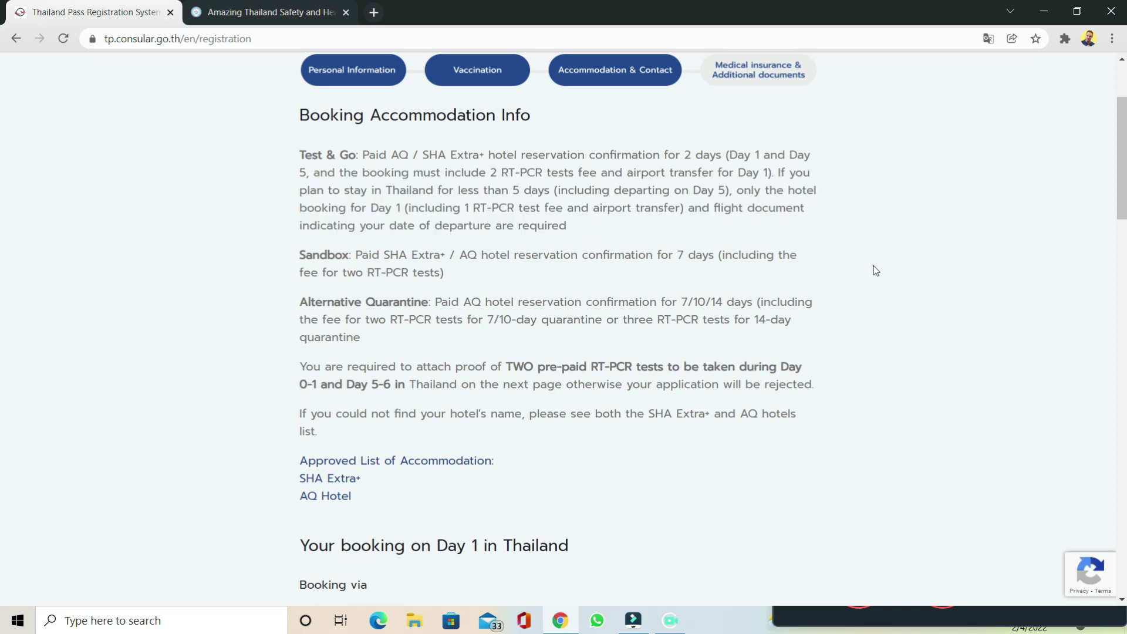
{"action": "scroll", "coordinate": [874, 270], "scroll_direction": "down", "scroll_amount": 5}
{"action": "scroll", "coordinate": [875, 270], "scroll_direction": "down", "scroll_amount": 1}
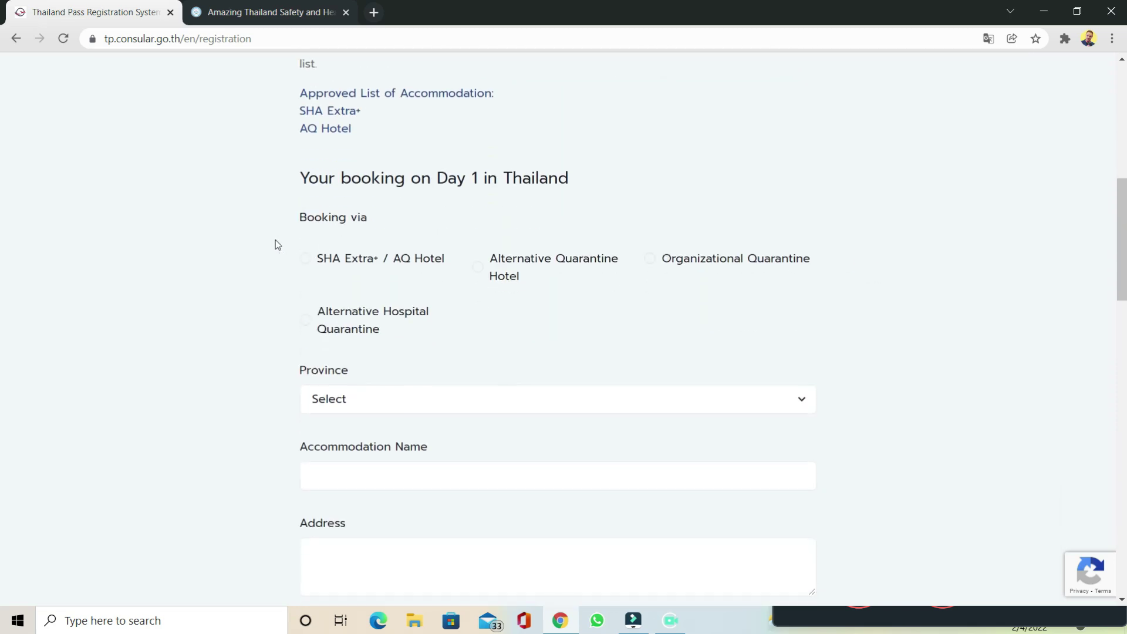
Step: Book Day 1 via SHA Extra+ / AQ Hotel in Bangkok at ENRICH GRAND HOTEL
{"action": "left_click", "coordinate": [308, 264]}
{"action": "scroll", "coordinate": [511, 352], "scroll_direction": "down", "scroll_amount": 3}
{"action": "left_click", "coordinate": [487, 178]}
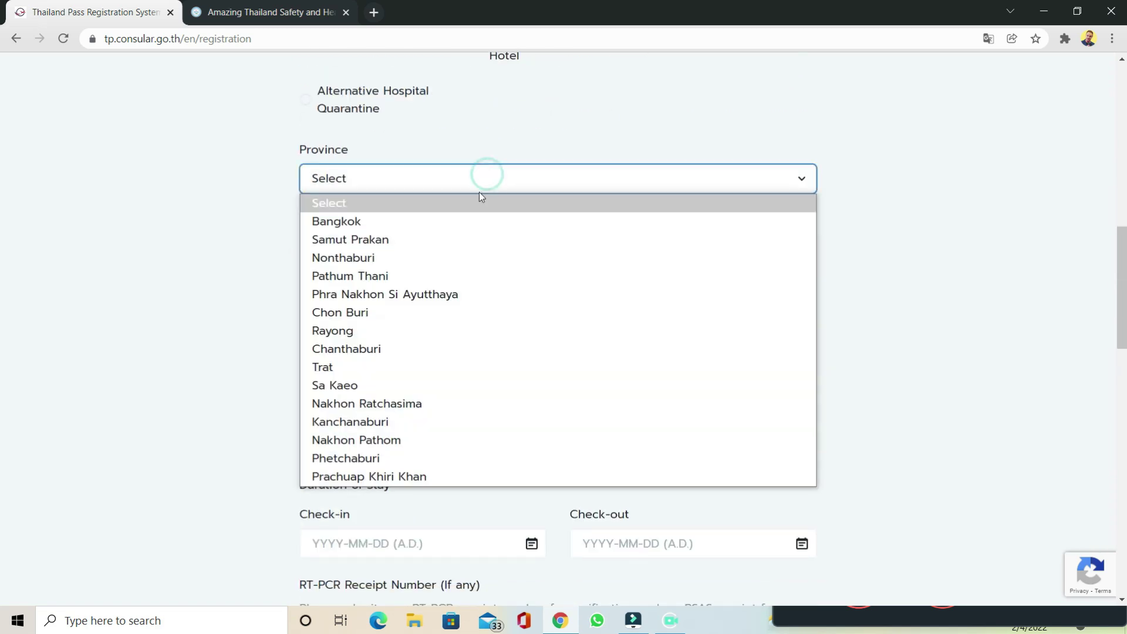
{"action": "left_click", "coordinate": [466, 222]}
{"action": "left_click", "coordinate": [466, 255]}
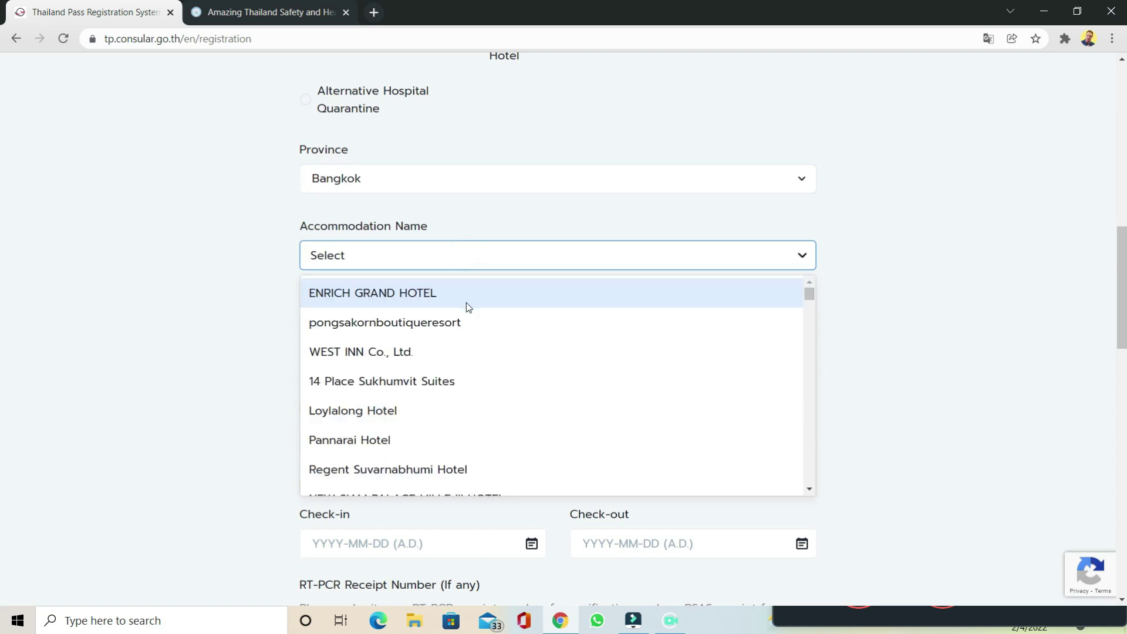
{"action": "left_click", "coordinate": [434, 294]}
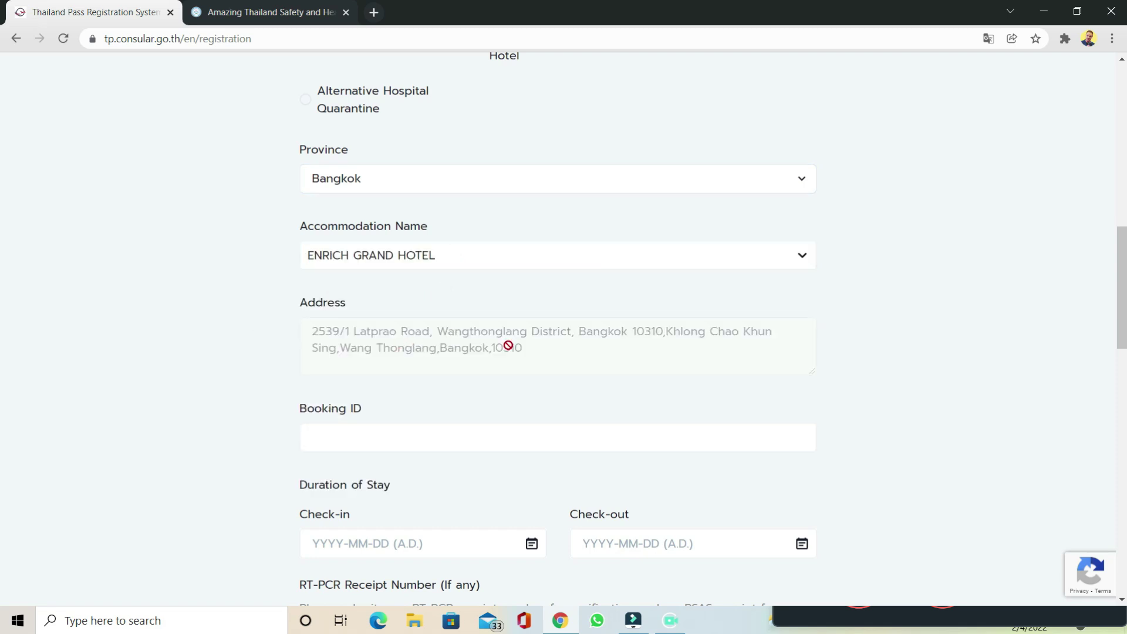
Step: Go through the Booking ID and RT-PCR receipt fields, then highlight the supported formats jpg, jpeg, png
{"action": "scroll", "coordinate": [455, 367], "scroll_direction": "down", "scroll_amount": 4}
{"action": "left_click", "coordinate": [487, 223]}
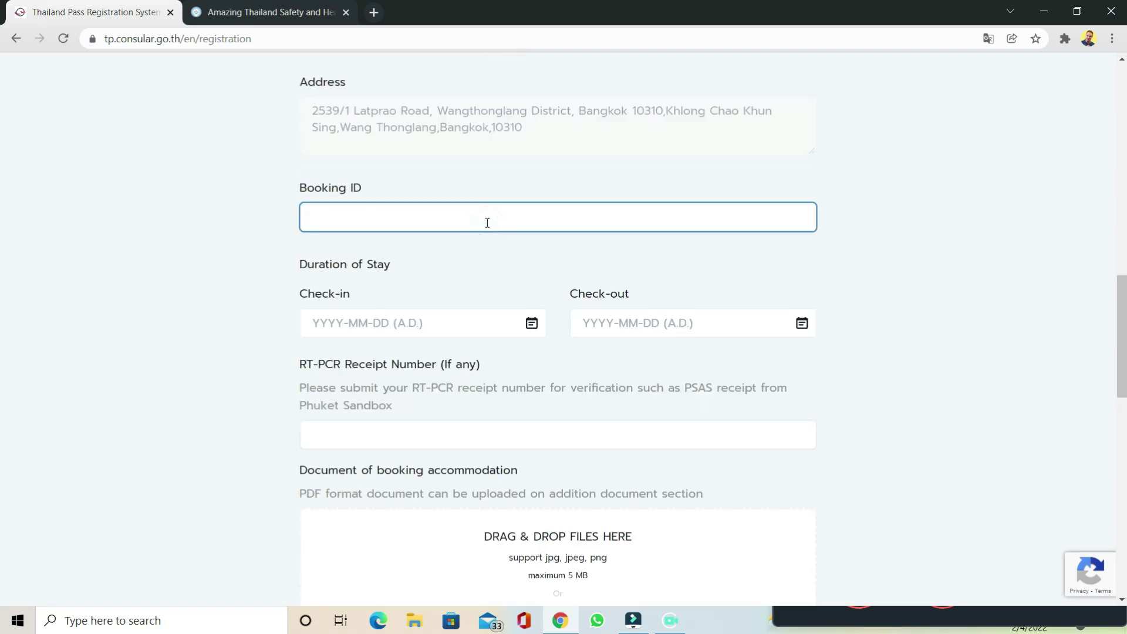
{"action": "scroll", "coordinate": [487, 223], "scroll_direction": "down", "scroll_amount": 3}
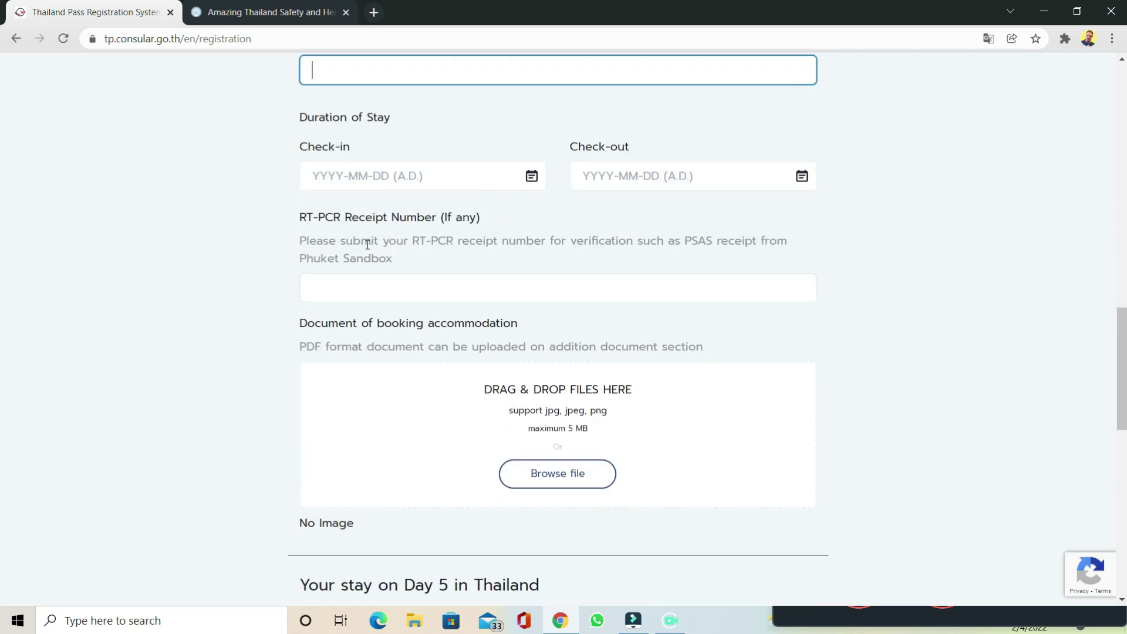
{"action": "left_click", "coordinate": [425, 276]}
{"action": "scroll", "coordinate": [687, 402], "scroll_direction": "down", "scroll_amount": 3}
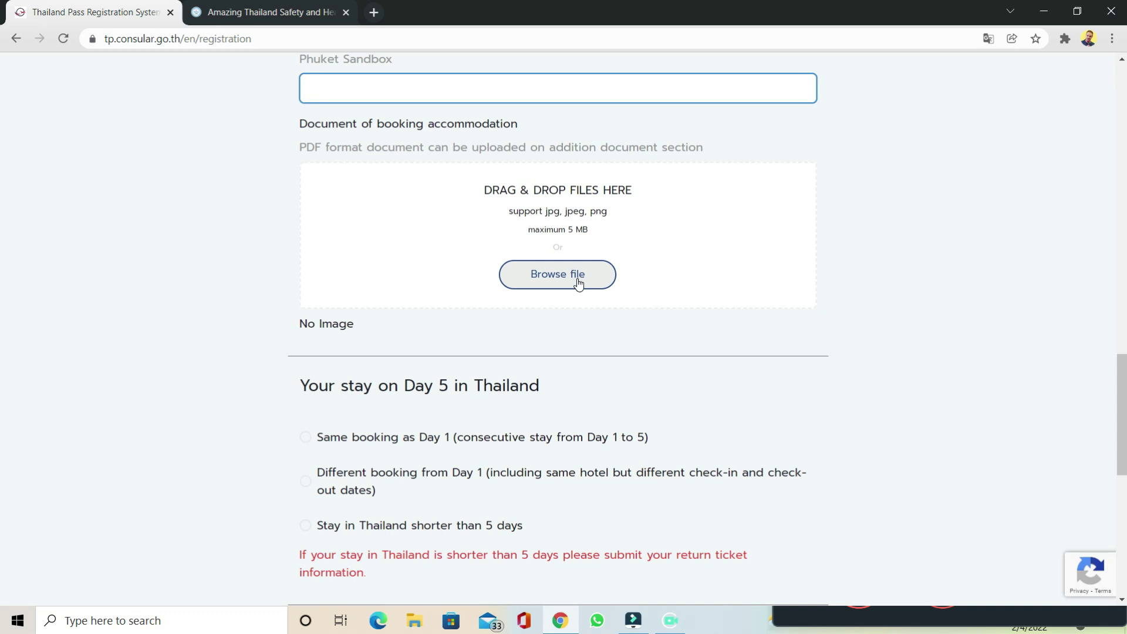
{"action": "left_click_drag", "start_coordinate": [546, 212], "coordinate": [629, 226]}
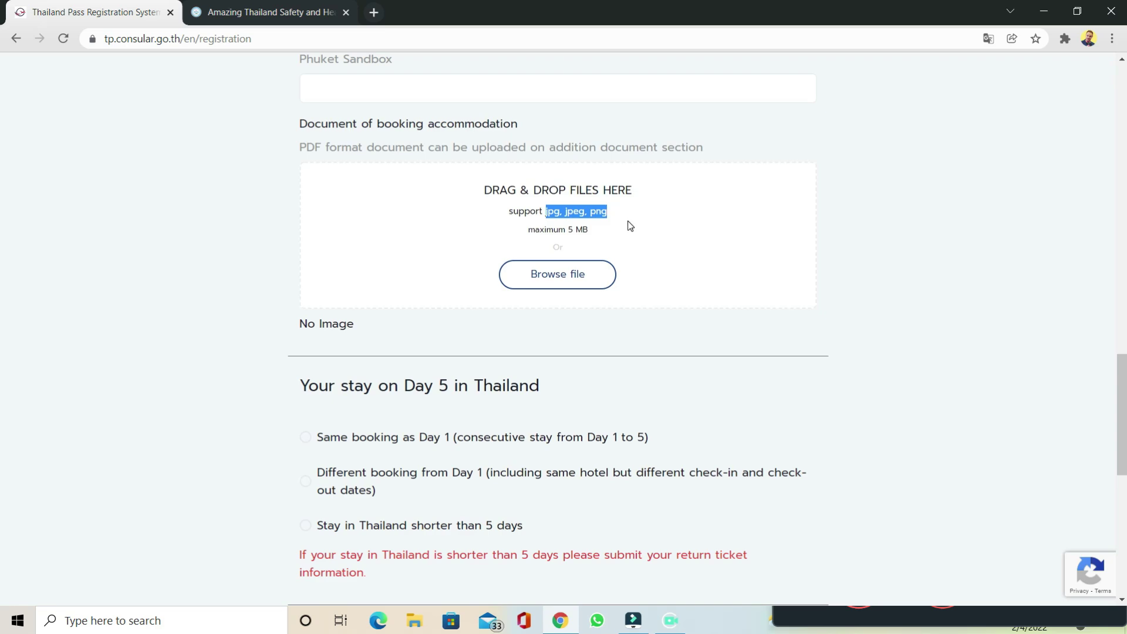
{"action": "scroll", "coordinate": [685, 334], "scroll_direction": "down", "scroll_amount": 4}
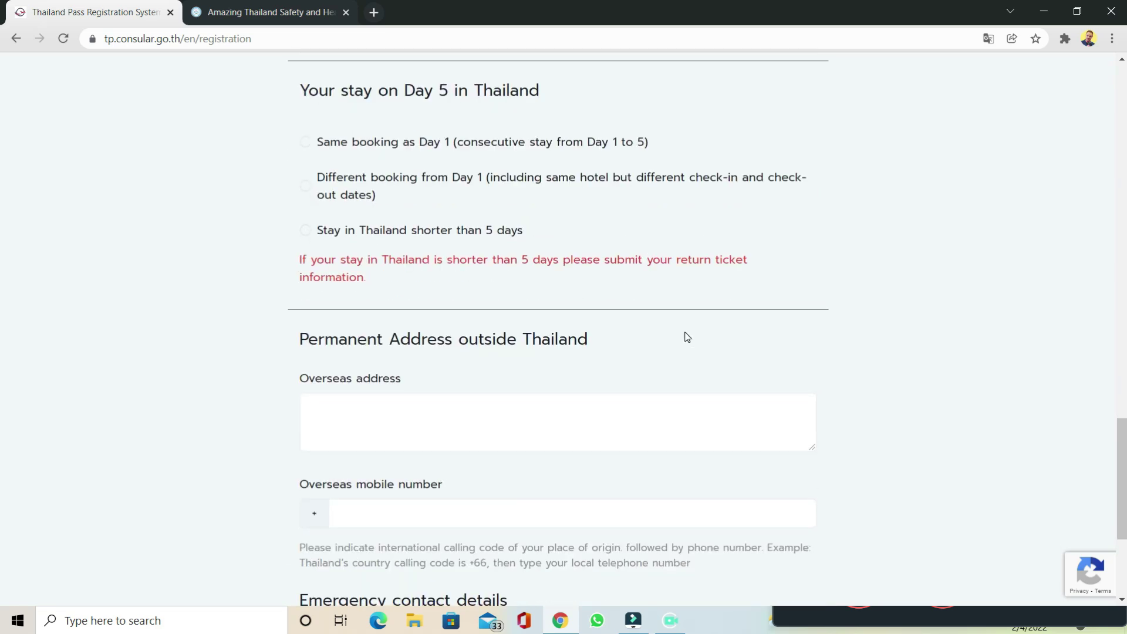
{"action": "scroll", "coordinate": [684, 334], "scroll_direction": "down", "scroll_amount": 2}
{"action": "scroll", "coordinate": [530, 244], "scroll_direction": "up", "scroll_amount": 5}
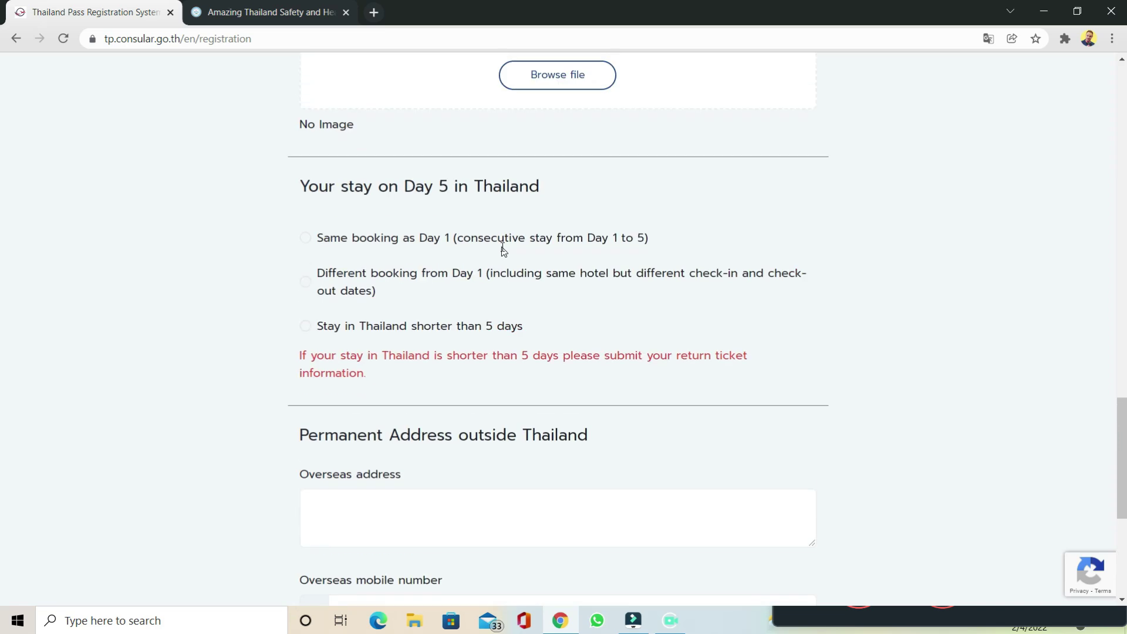
{"action": "scroll", "coordinate": [1047, 408], "scroll_direction": "down", "scroll_amount": 3}
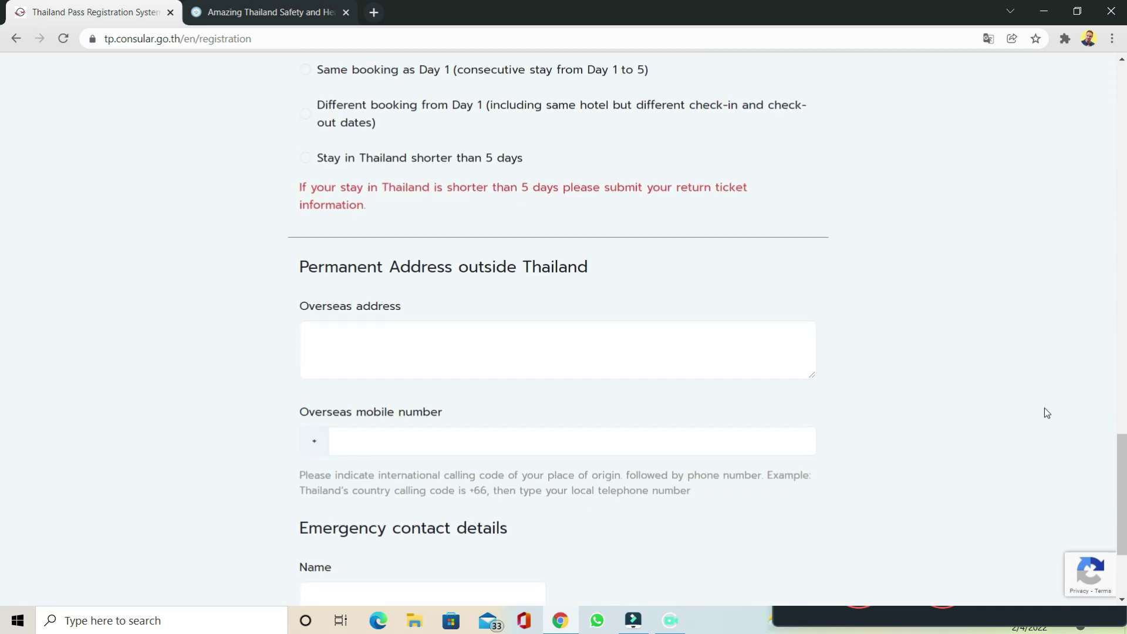
{"action": "left_click", "coordinate": [633, 334]}
{"action": "left_click", "coordinate": [889, 305]}
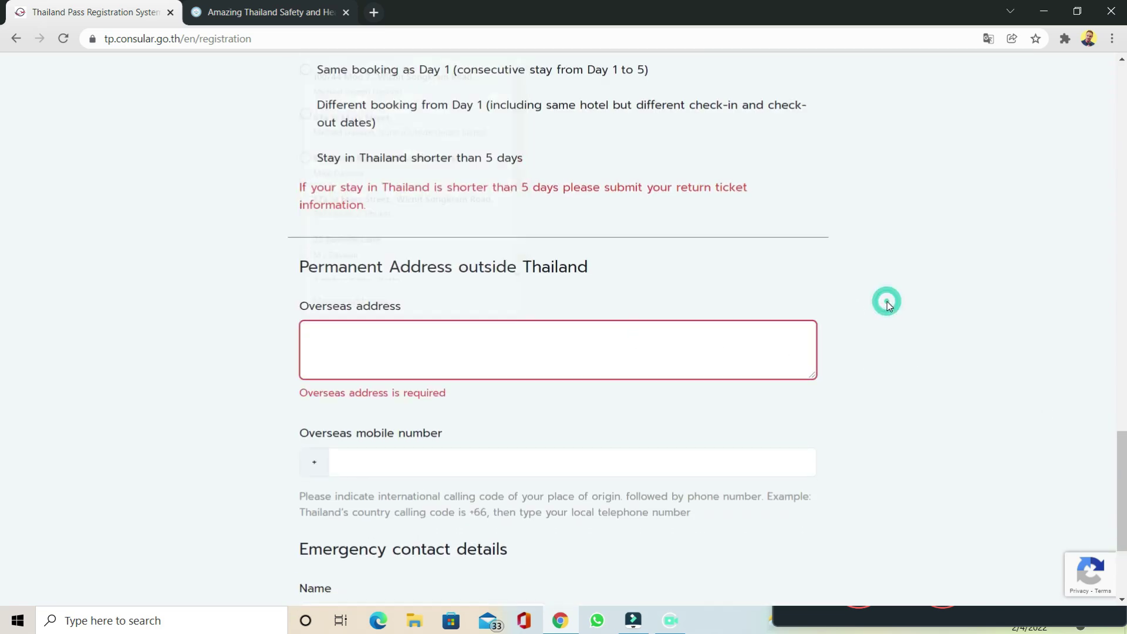
{"action": "scroll", "coordinate": [889, 305], "scroll_direction": "down", "scroll_amount": 3}
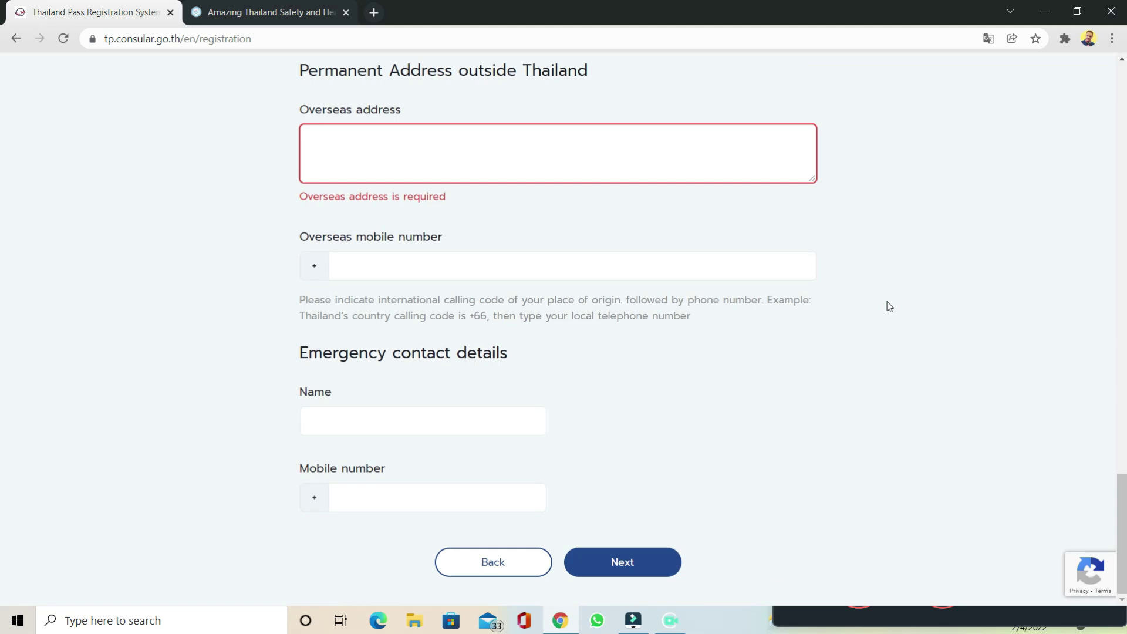
{"action": "scroll", "coordinate": [791, 386], "scroll_direction": "up", "scroll_amount": 20}
{"action": "scroll", "coordinate": [791, 386], "scroll_direction": "up", "scroll_amount": 3}
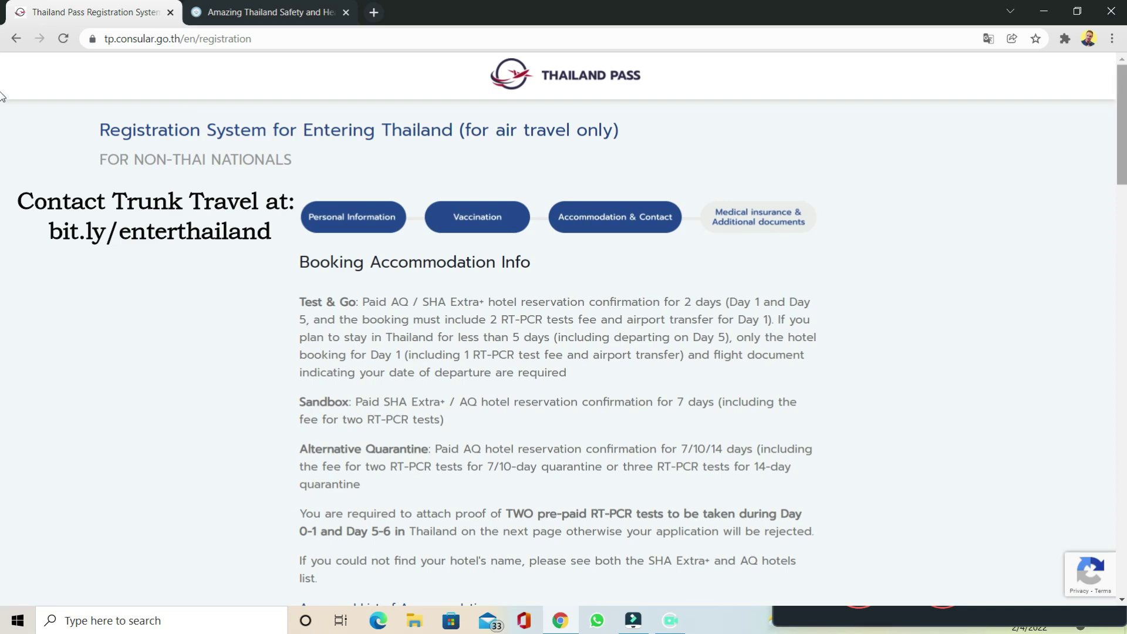
{"action": "left_click_drag", "start_coordinate": [1121, 108], "coordinate": [1121, 528]}
{"action": "left_click_drag", "start_coordinate": [1121, 593], "coordinate": [1121, 89]}
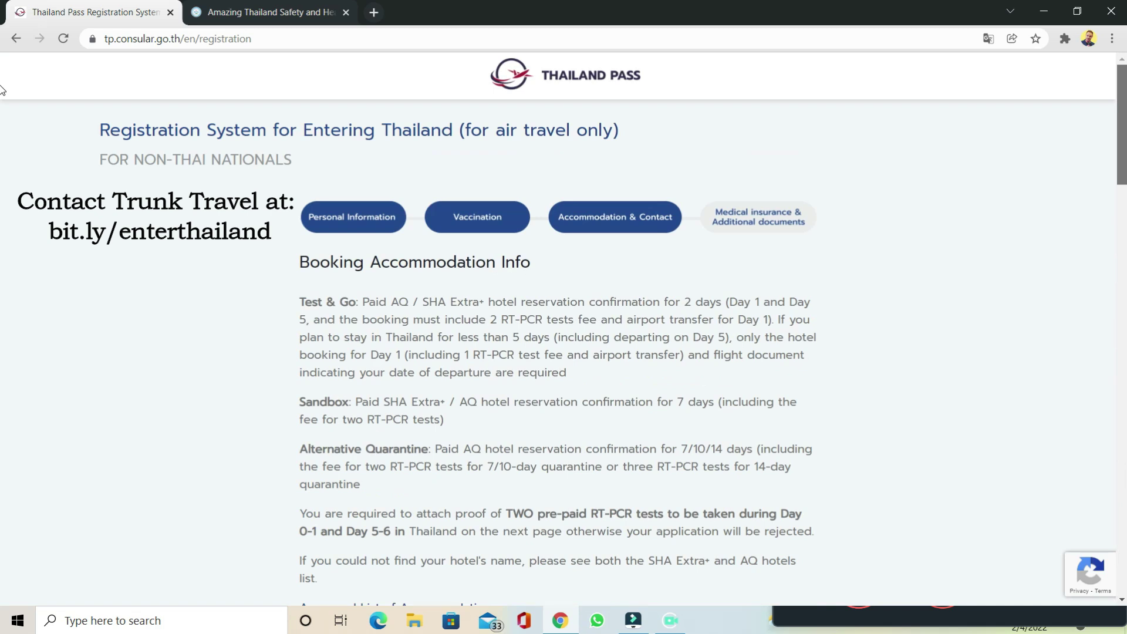
{"action": "scroll", "coordinate": [2, 111], "scroll_direction": "down", "scroll_amount": 2}
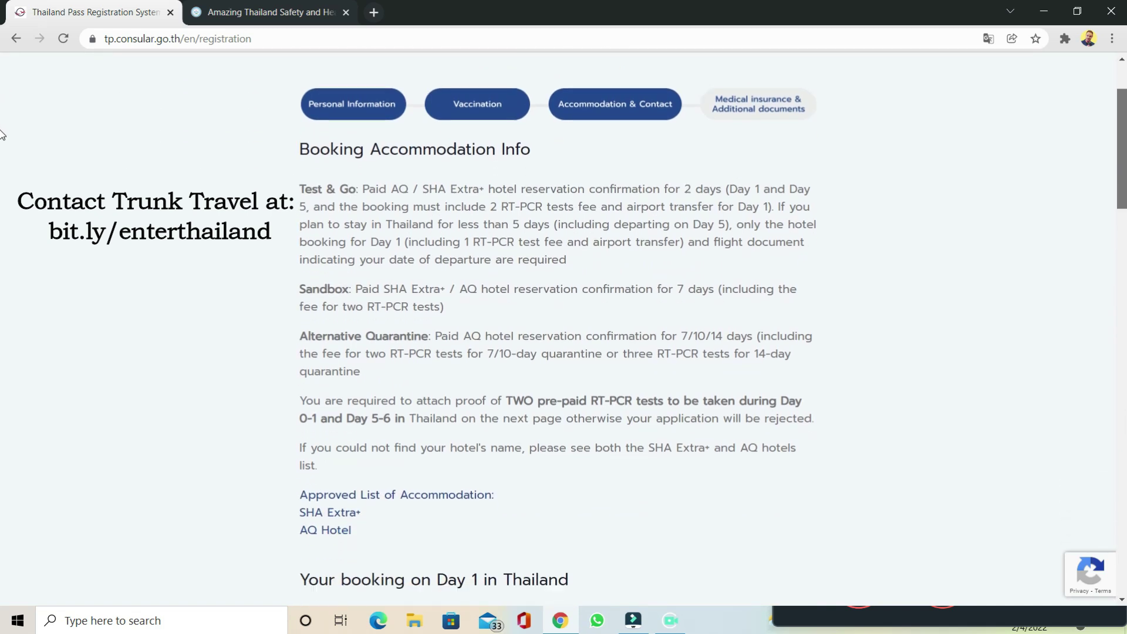
{"action": "scroll", "coordinate": [2, 135], "scroll_direction": "down", "scroll_amount": 12}
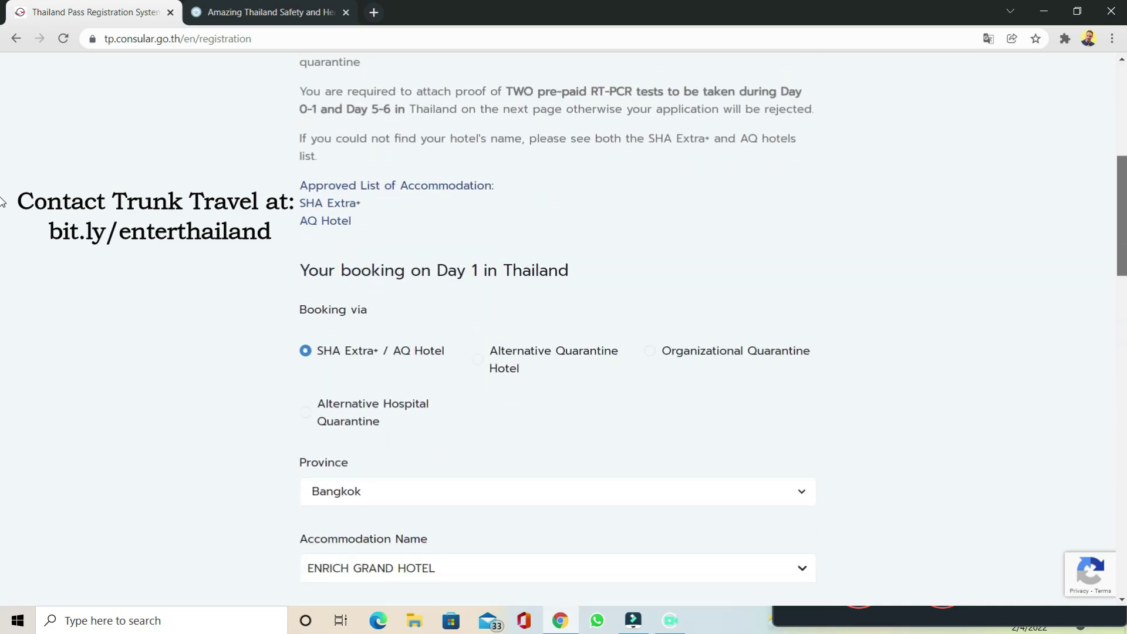
{"action": "scroll", "coordinate": [2, 464], "scroll_direction": "down", "scroll_amount": 2}
{"action": "scroll", "coordinate": [3, 376], "scroll_direction": "up", "scroll_amount": 14}
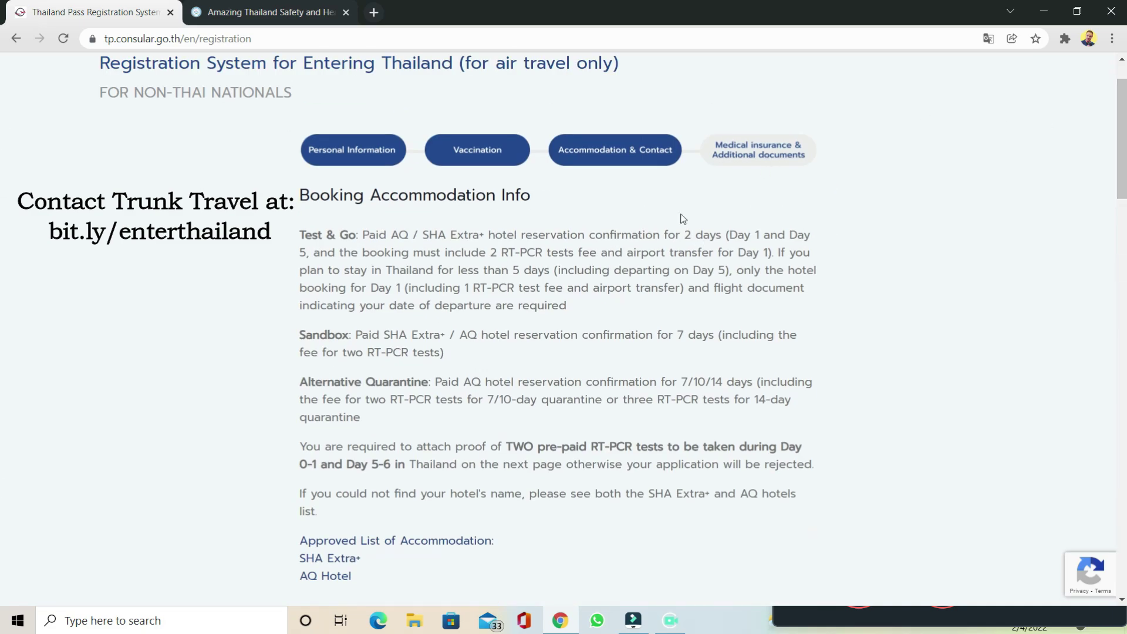
{"action": "scroll", "coordinate": [3, 166], "scroll_direction": "up", "scroll_amount": 1}
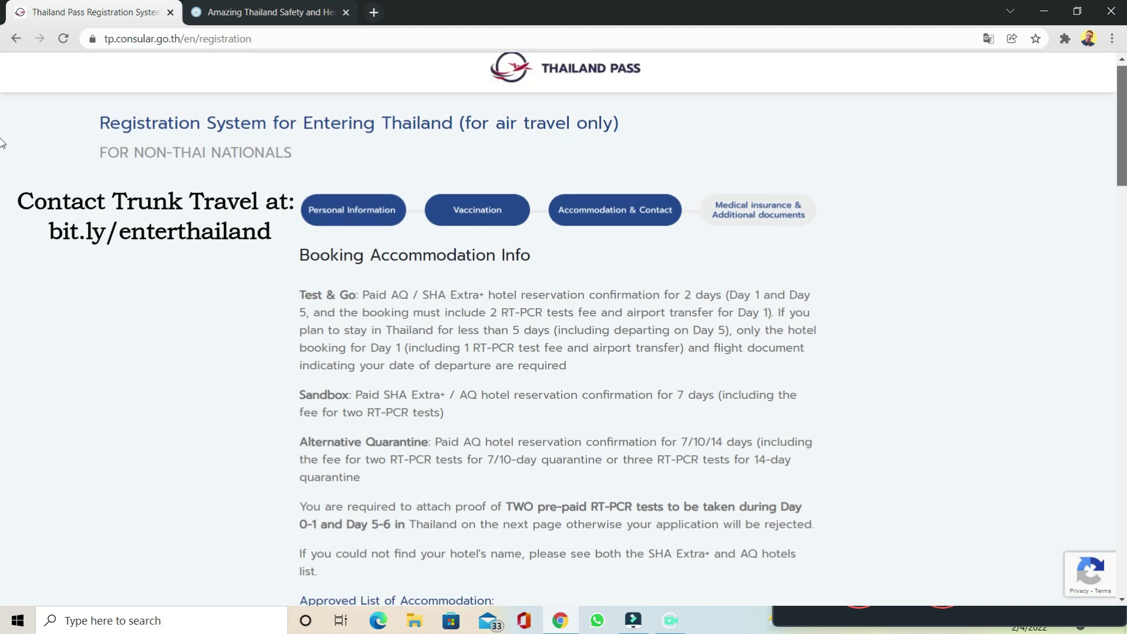